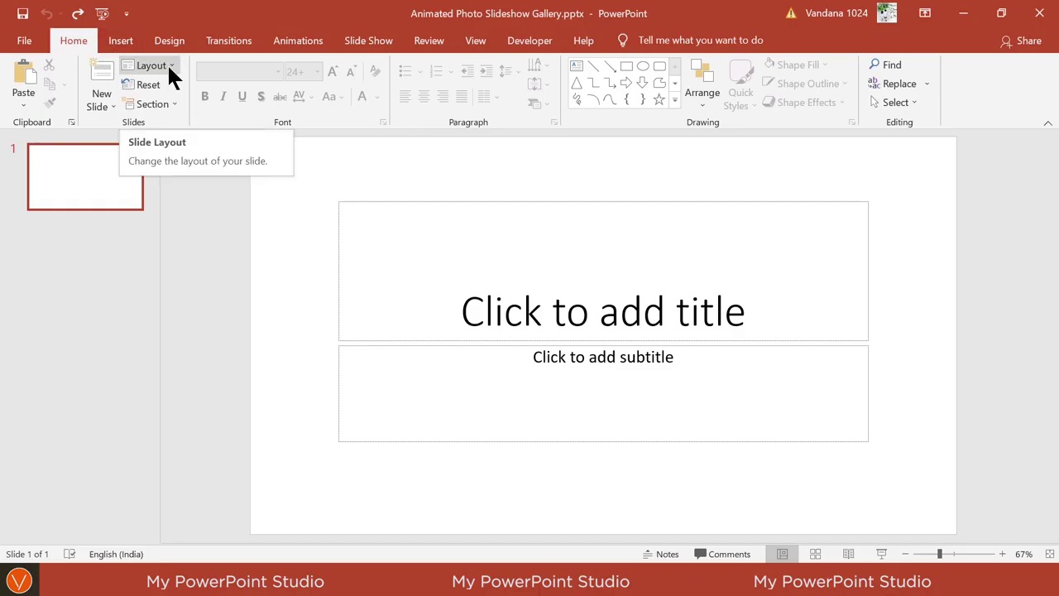
- Switch the slide to the Blank layout and insert all five landscape photos from this computer
click(167, 64)
click(165, 287)
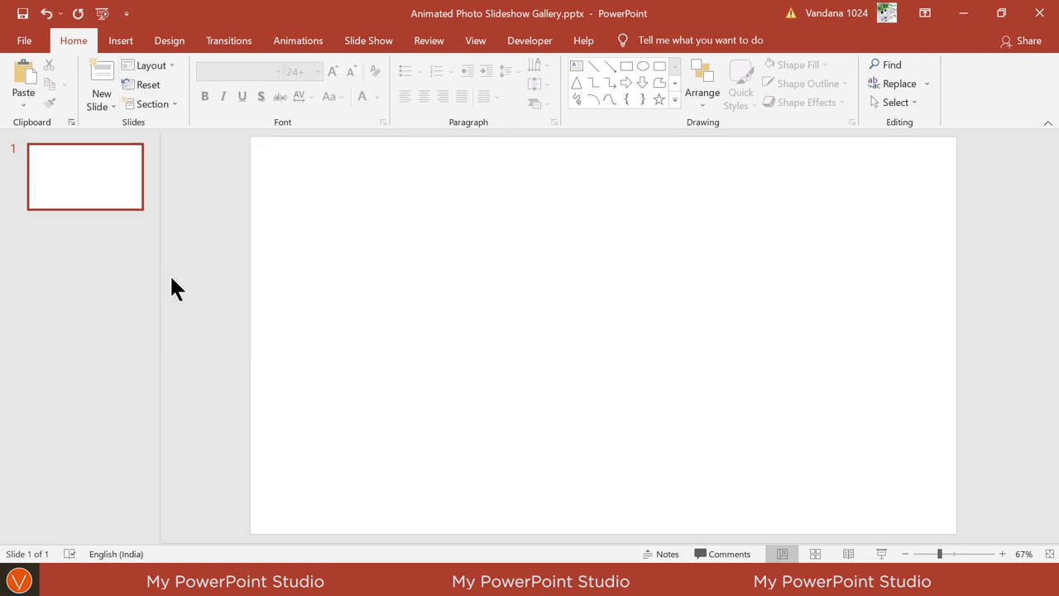
click(129, 45)
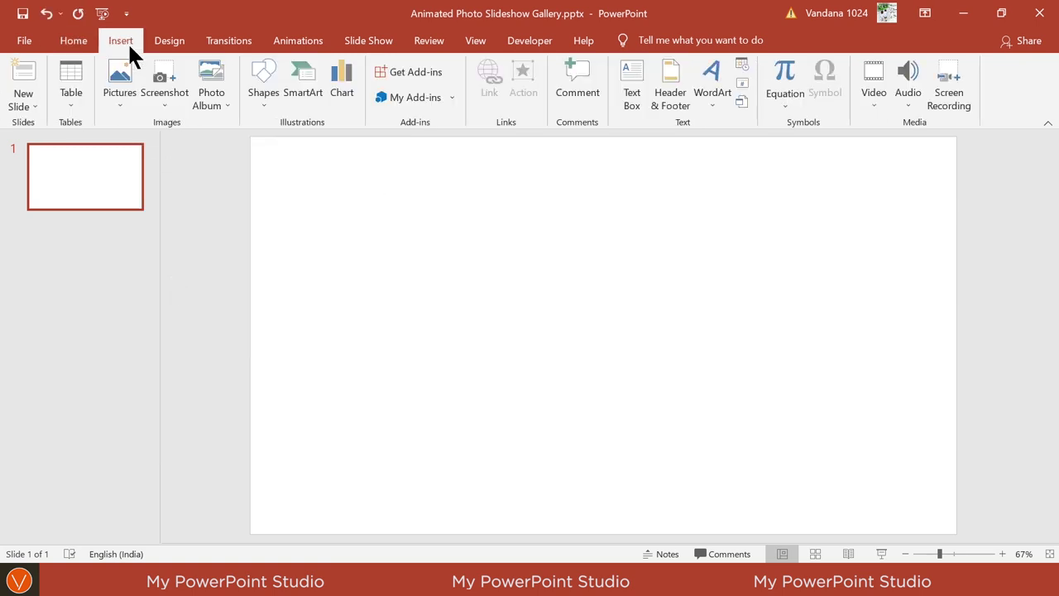
click(117, 115)
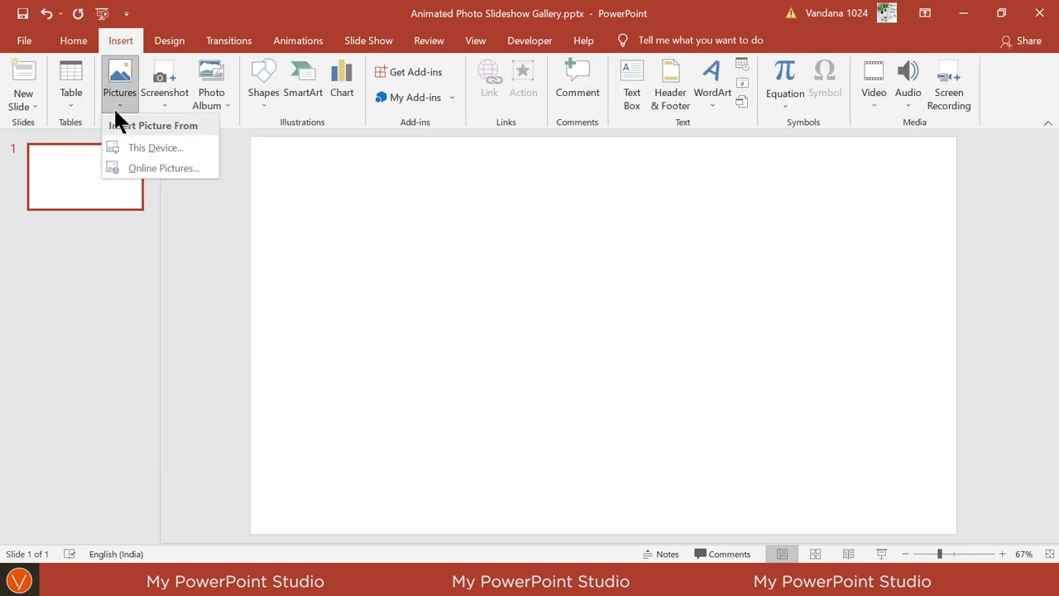
click(180, 147)
click(185, 156)
shift+click(189, 259)
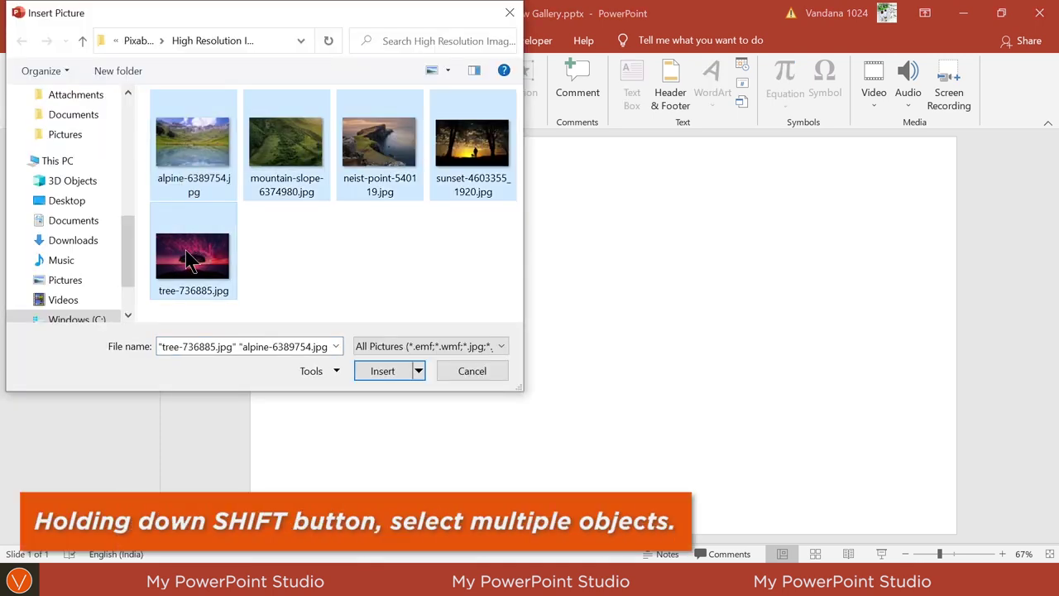
click(385, 371)
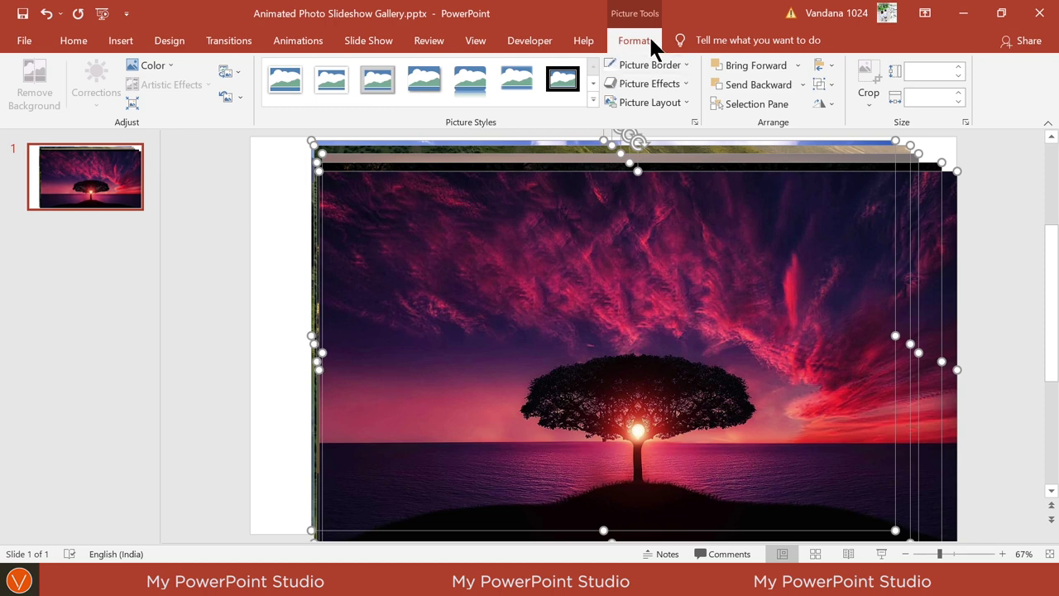
- Align the stacked pictures to the slide's centre and middle, then hide them all in the Selection Pane
click(821, 64)
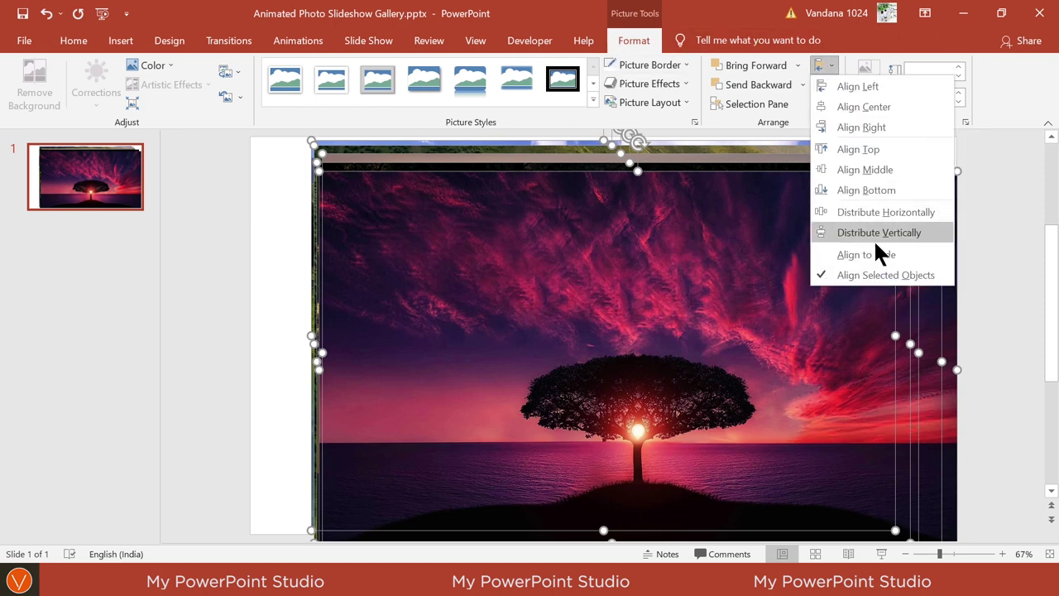
click(895, 248)
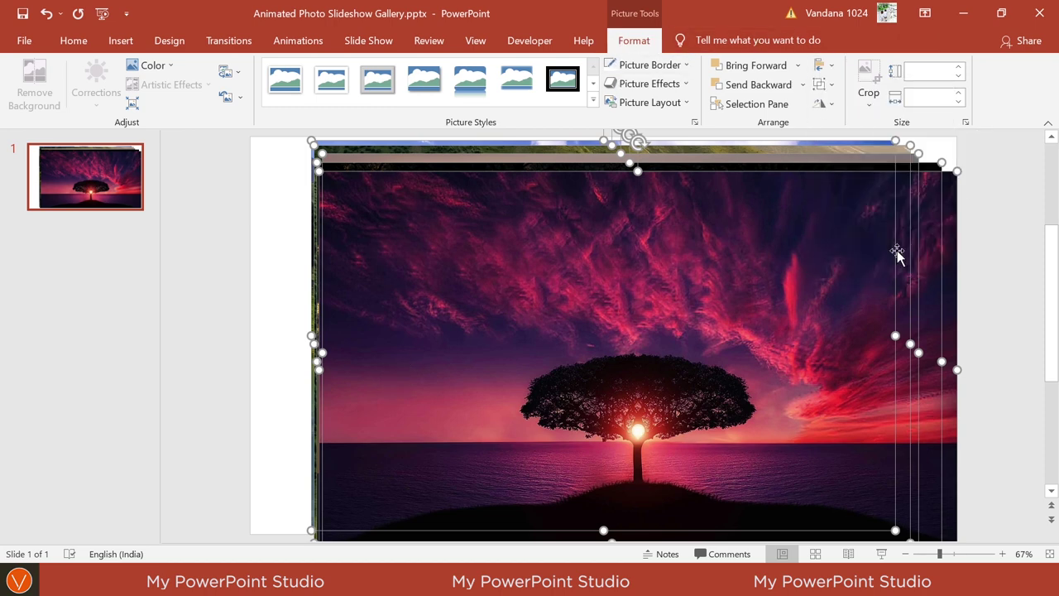
click(825, 67)
click(878, 104)
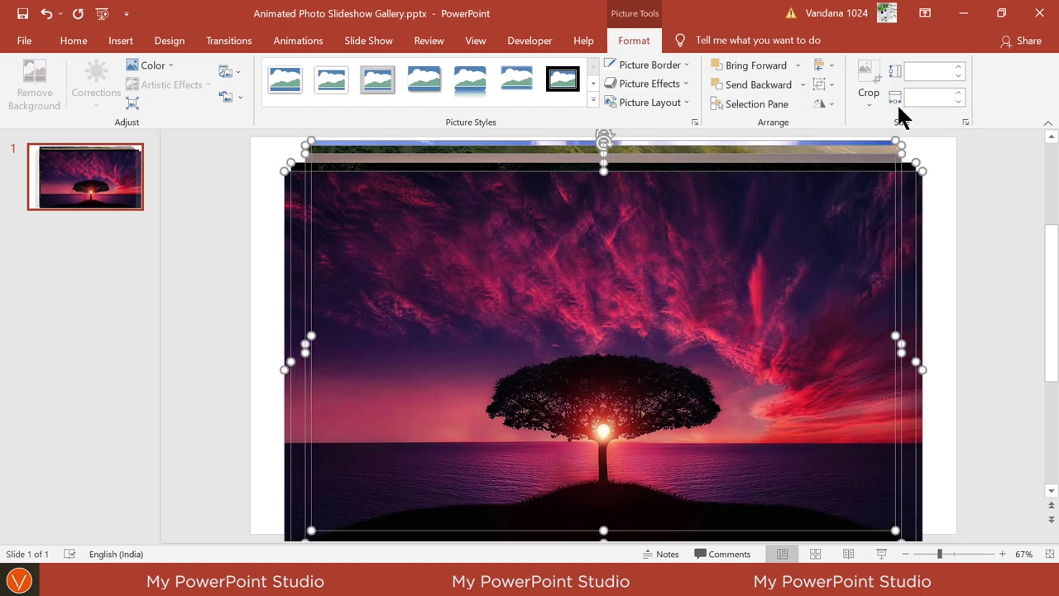
click(827, 65)
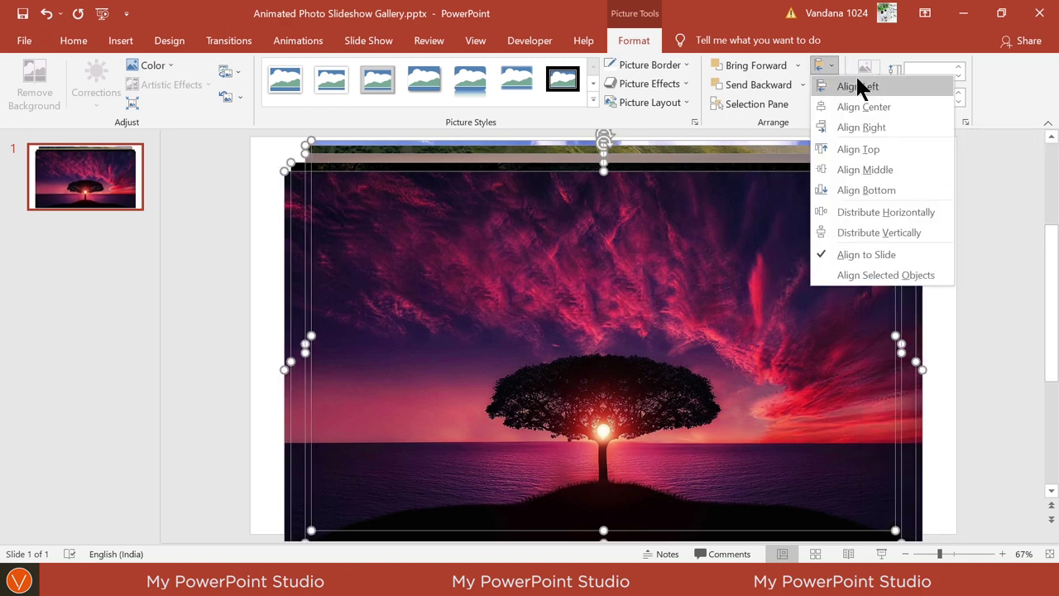
click(859, 176)
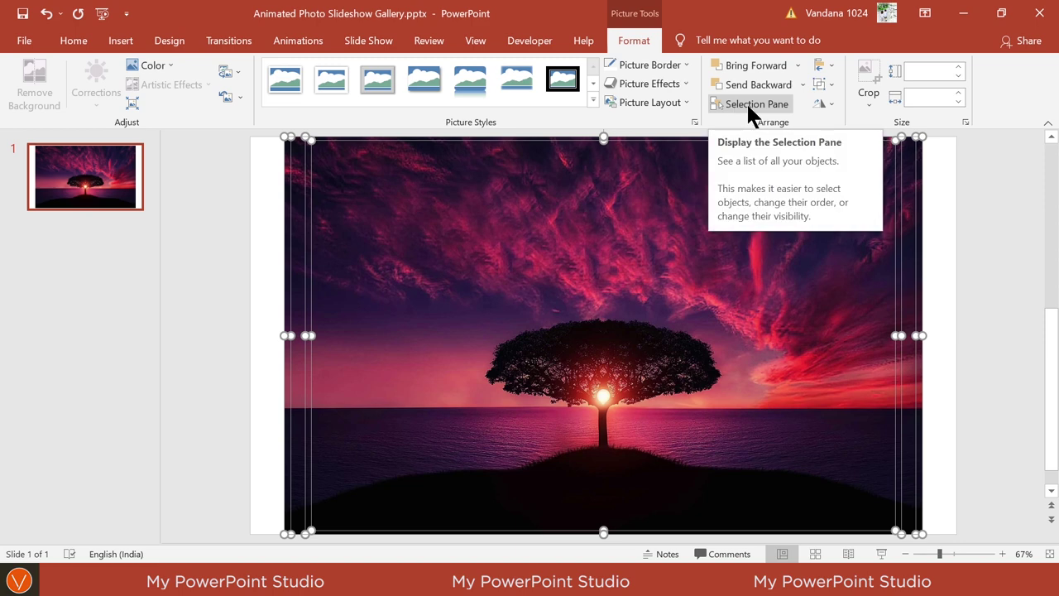
click(751, 113)
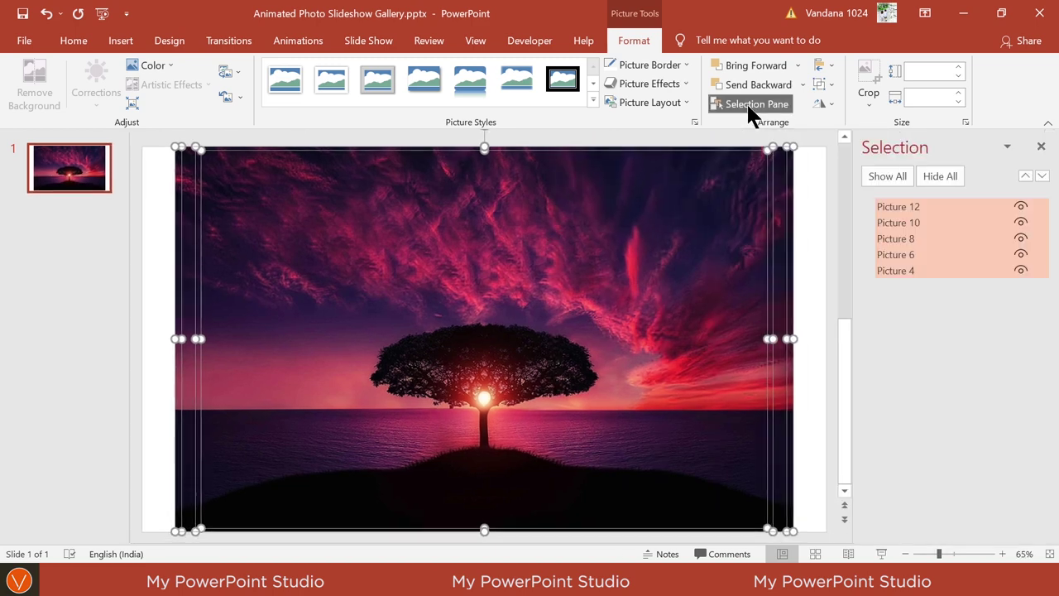
click(937, 176)
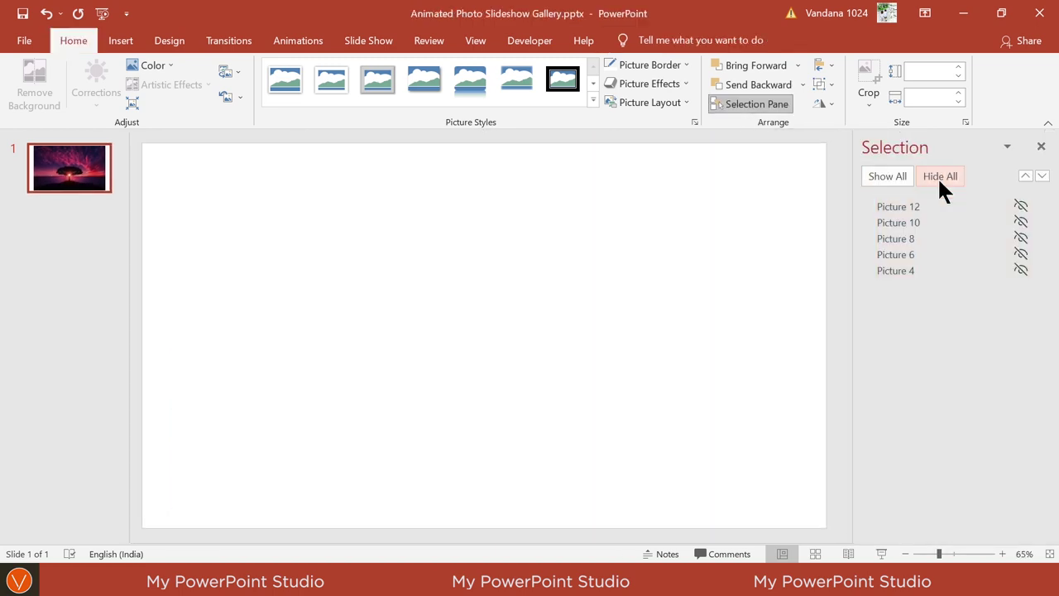
- Unhide the alpine lake photo, stretch it to full slide width and crop it 16:9 (19.05 × 33.87 cm)
click(956, 270)
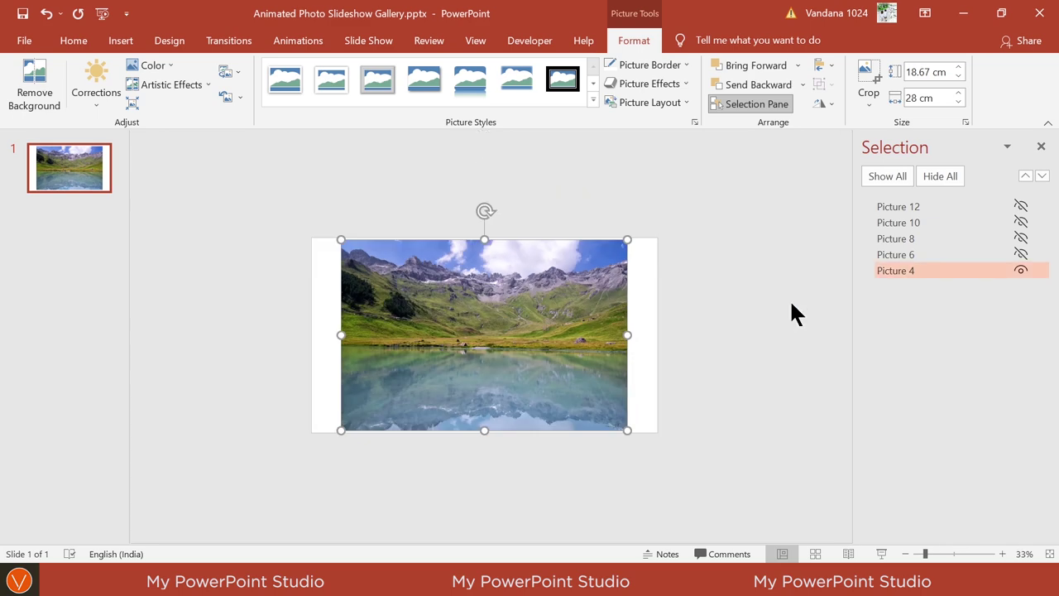
scroll(792, 303, up, 2)
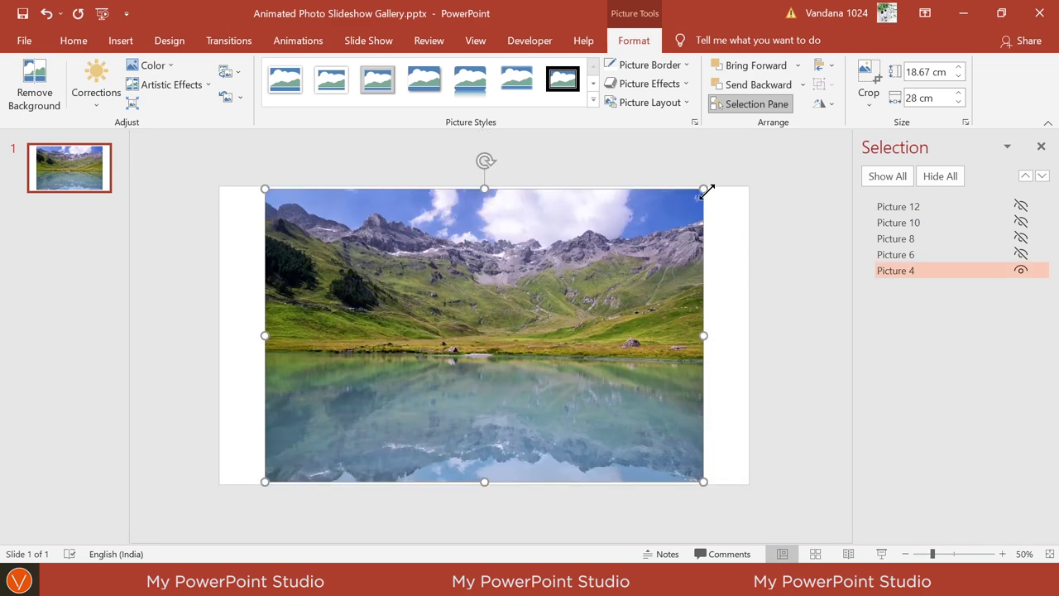
drag(705, 189, 749, 169)
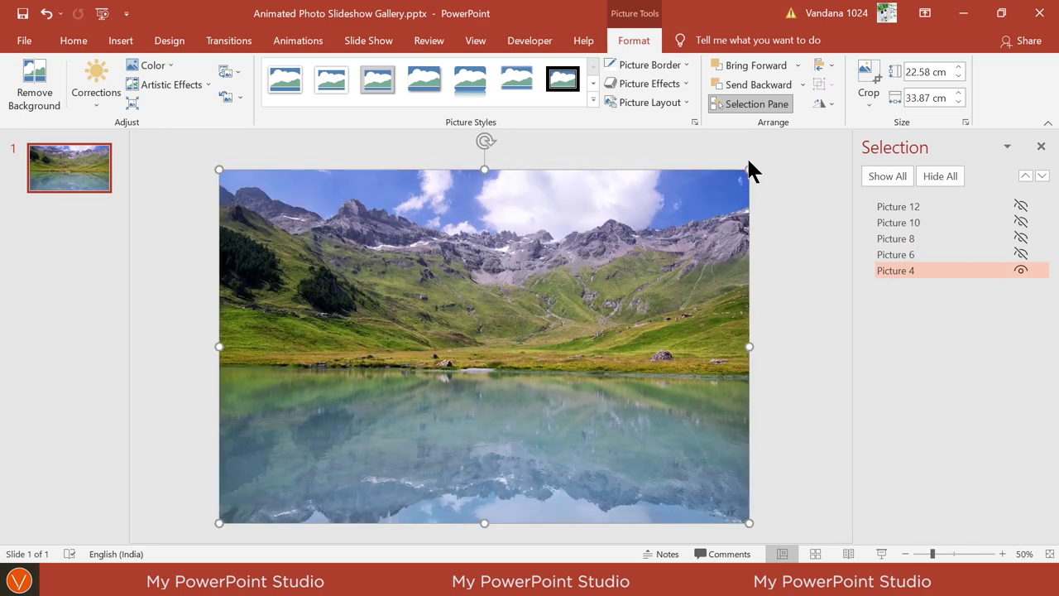
click(867, 99)
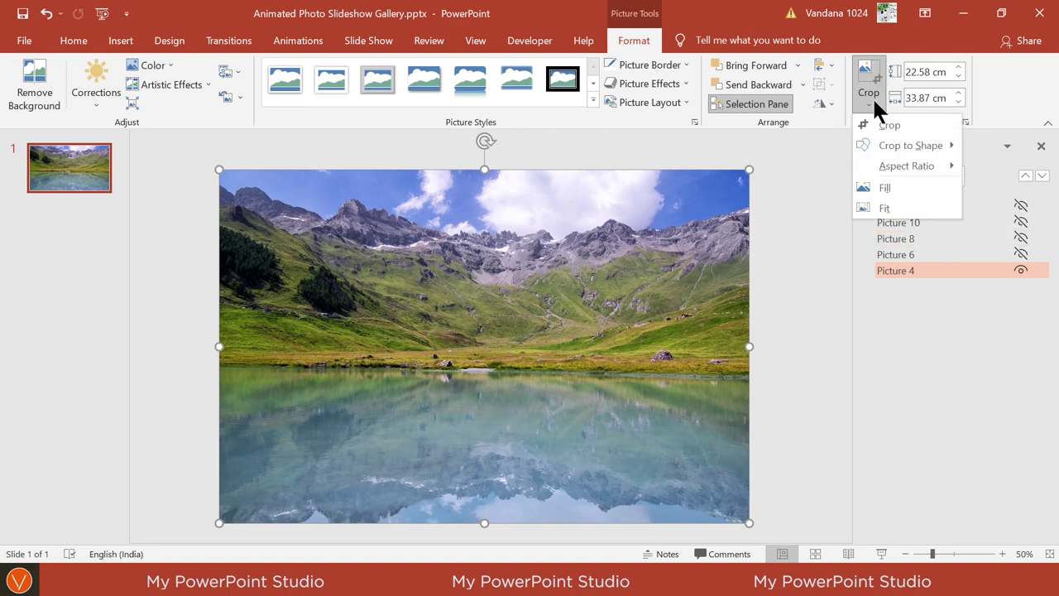
mouse_move(895, 170)
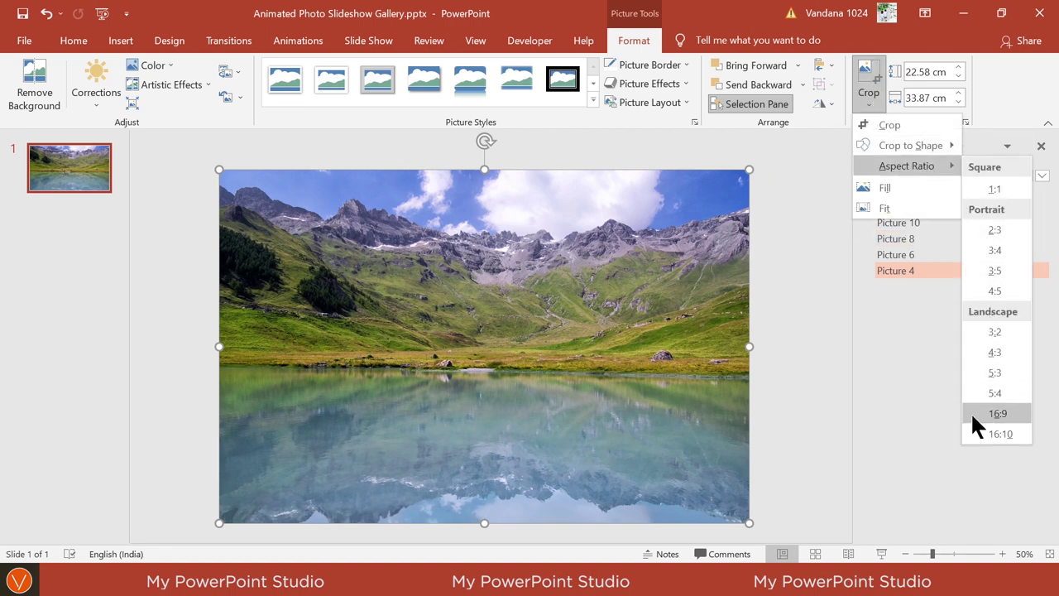
click(1011, 416)
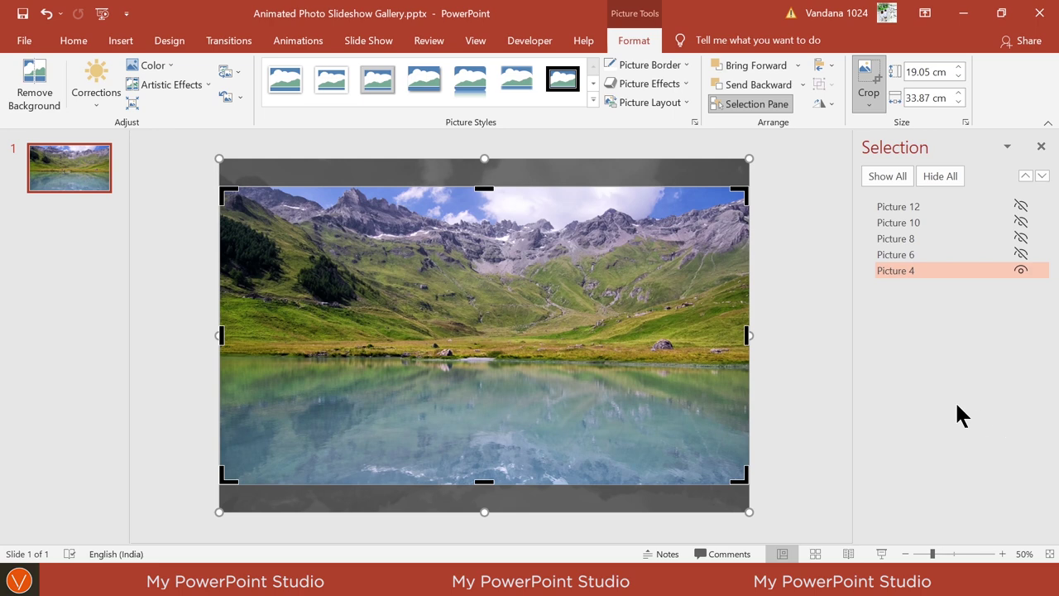
click(813, 299)
click(879, 271)
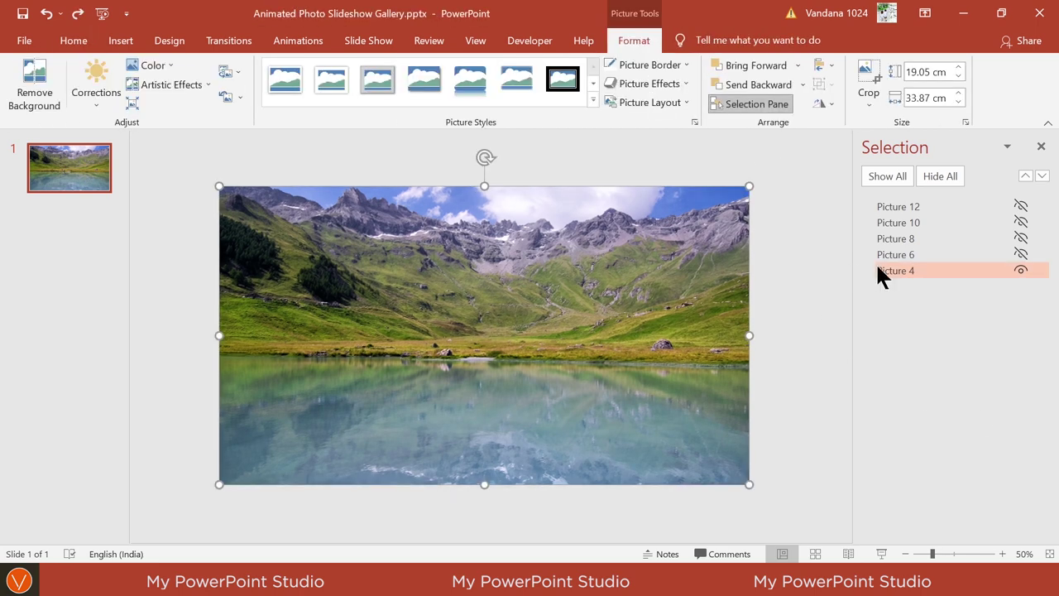
- Rename the alpine picture Picture 2, then enlarge the mountain slope picture to full width and crop it 16:9
double_click(925, 273)
text(2)
key(Return)
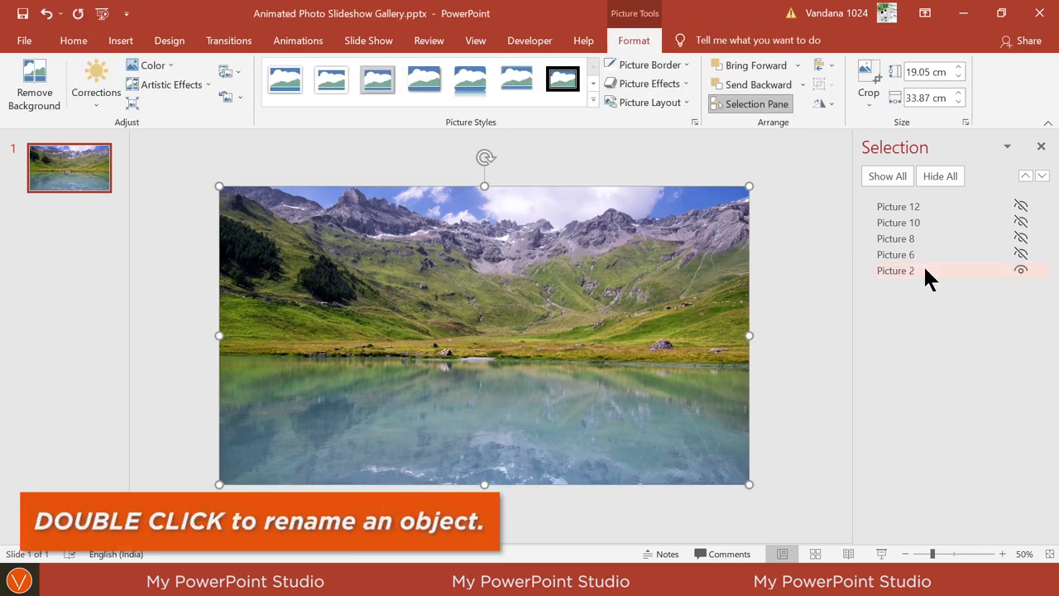
click(912, 252)
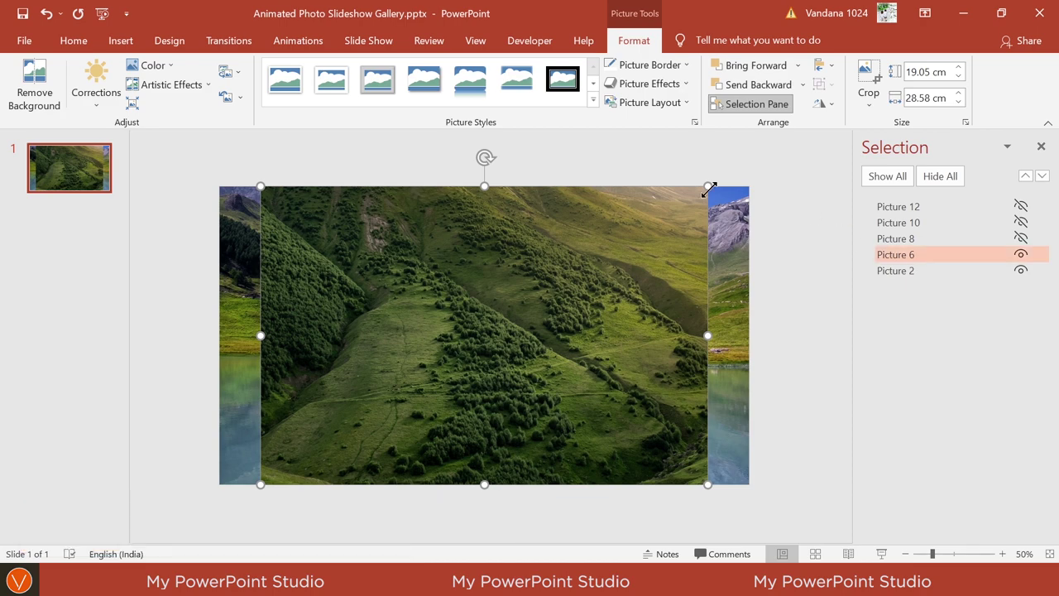
drag(707, 186, 748, 168)
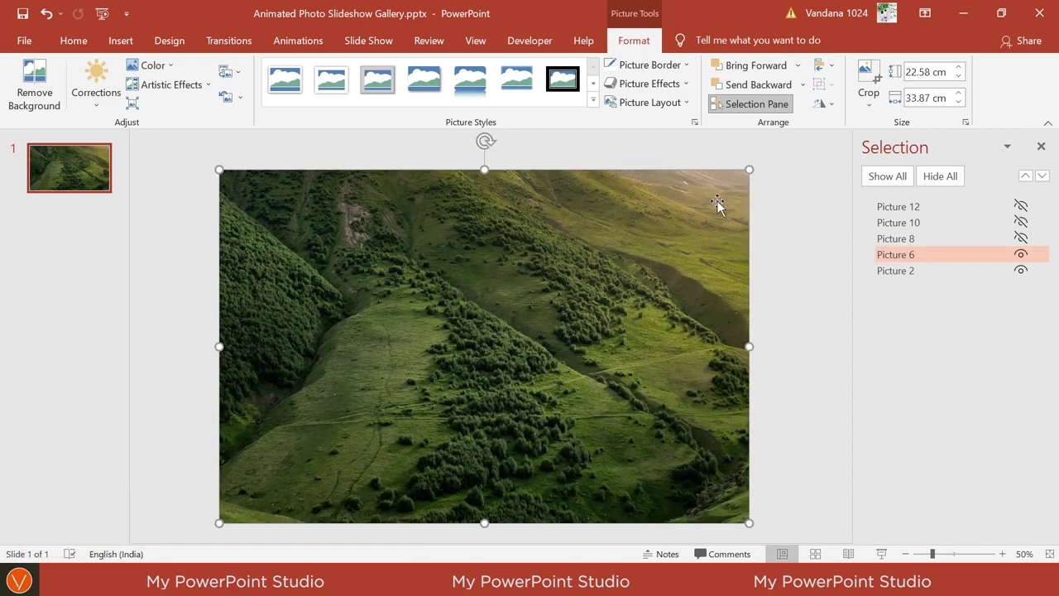
click(865, 98)
mouse_move(899, 165)
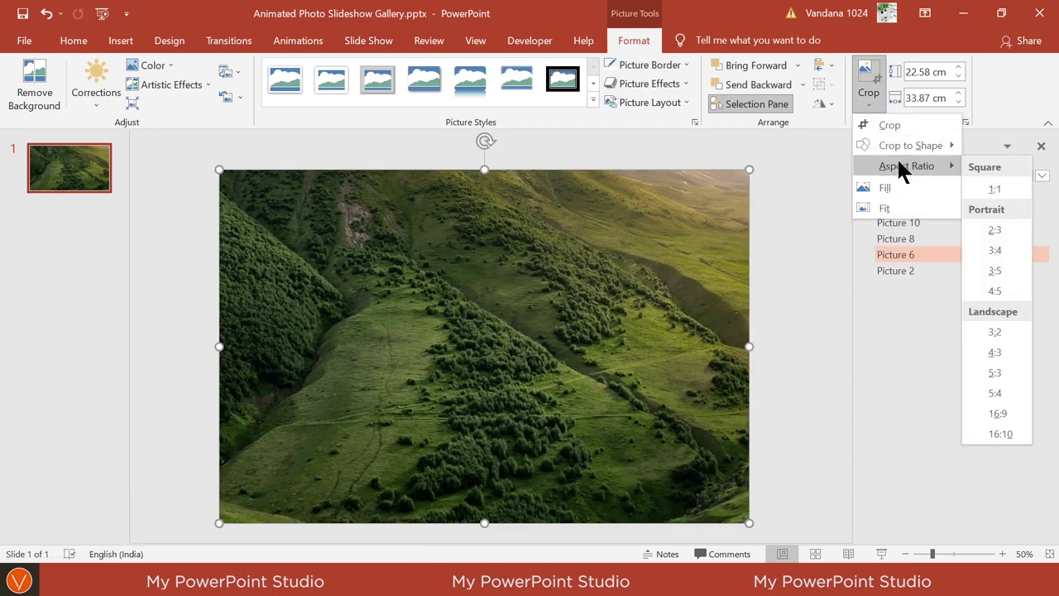
click(1008, 416)
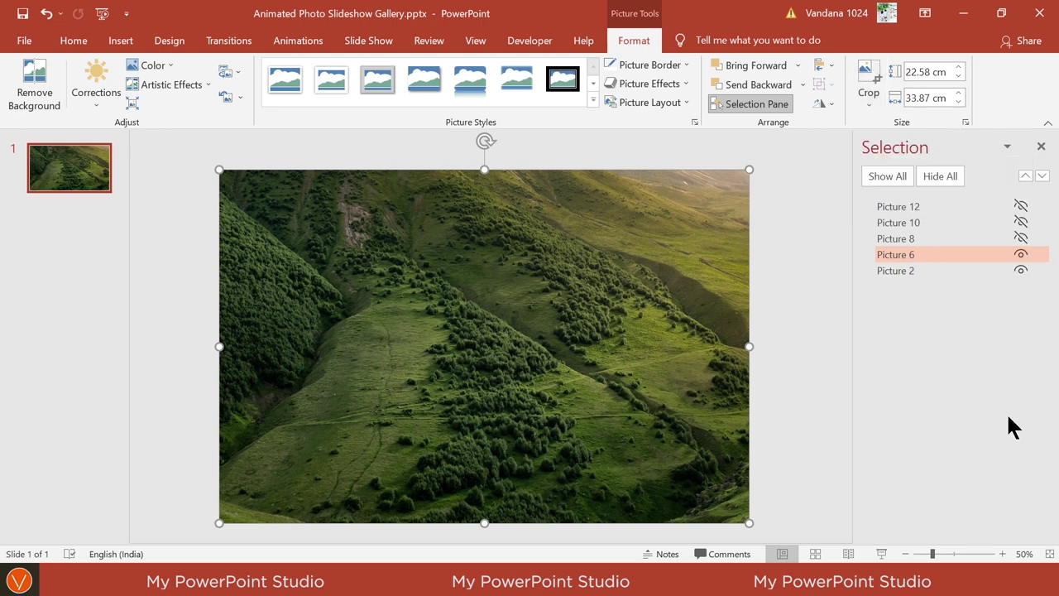
click(823, 356)
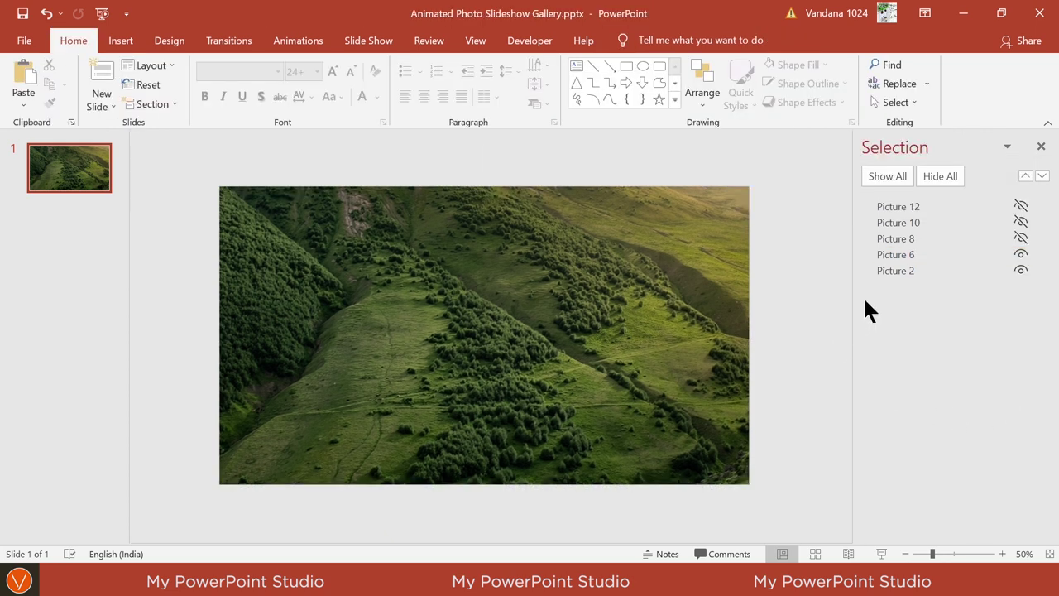
click(922, 253)
- Rename the mountain slope picture, then restack Picture 1 on top with Picture 2 directly below
click(923, 254)
click(930, 251)
text(5)
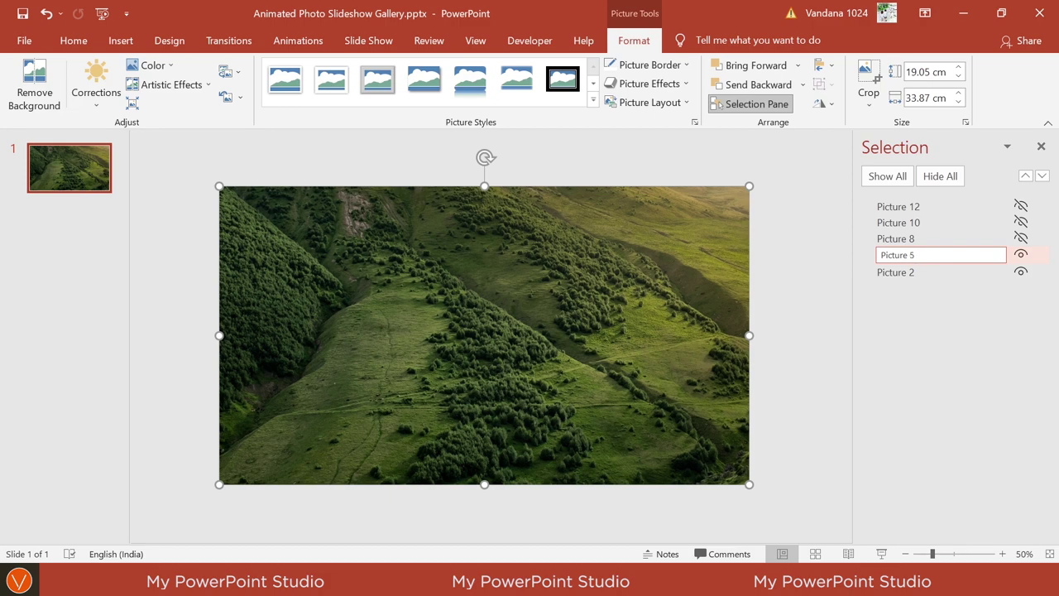
click(931, 237)
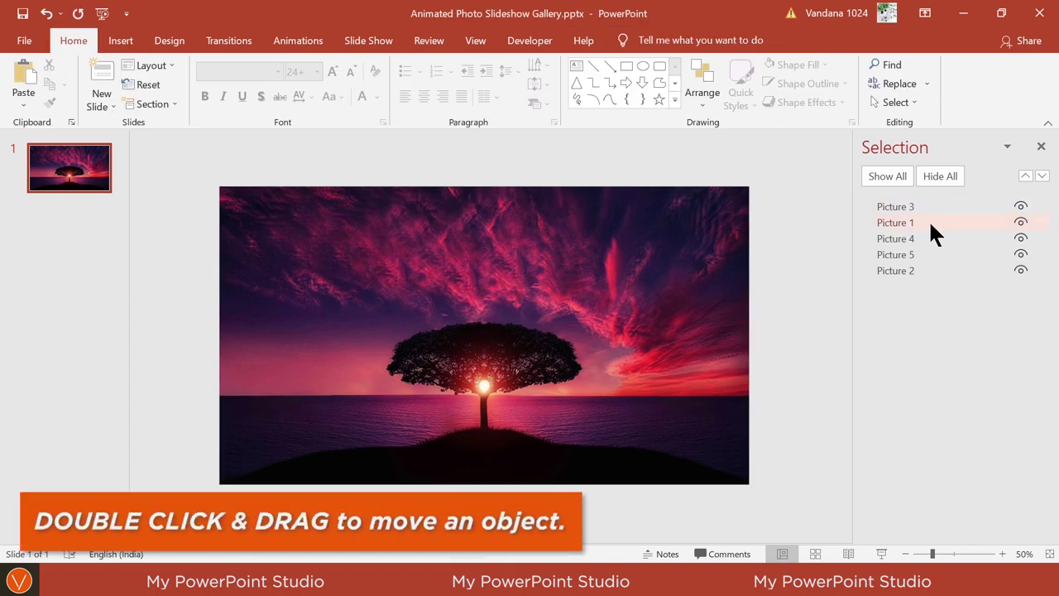
click(923, 221)
drag(926, 221, 943, 203)
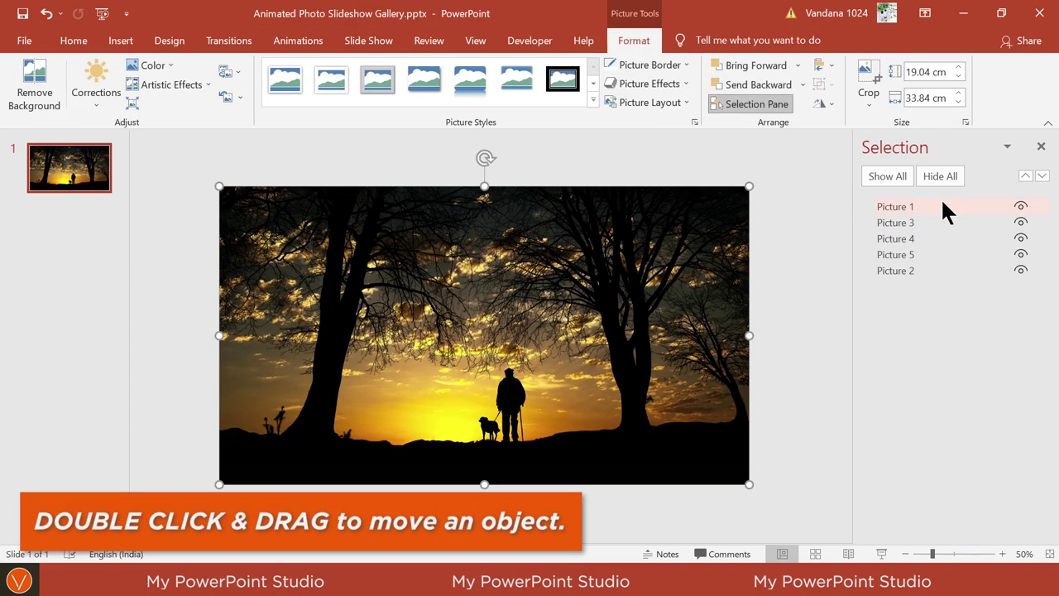
click(929, 273)
drag(928, 273, 935, 218)
click(823, 244)
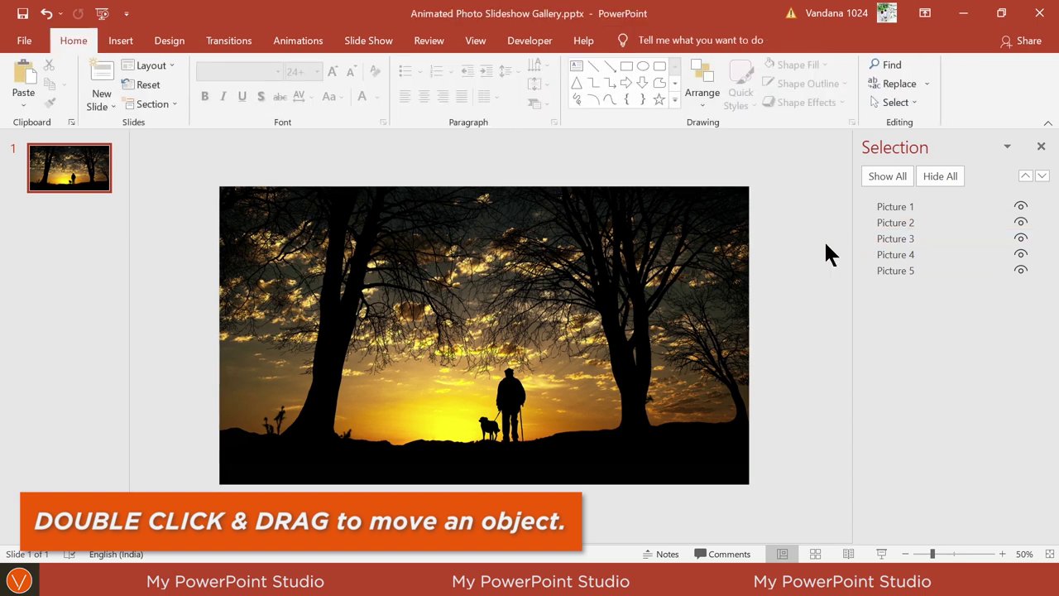
- Draw a white vertical straight line down the picture with a 1 pt weight
click(594, 68)
drag(409, 187, 409, 482)
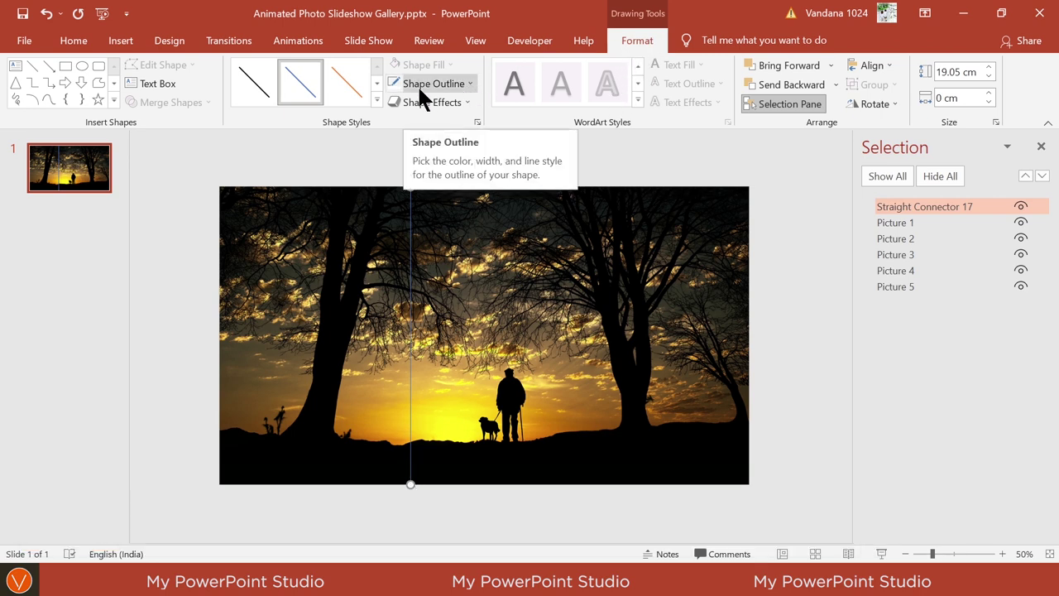
click(446, 85)
click(396, 123)
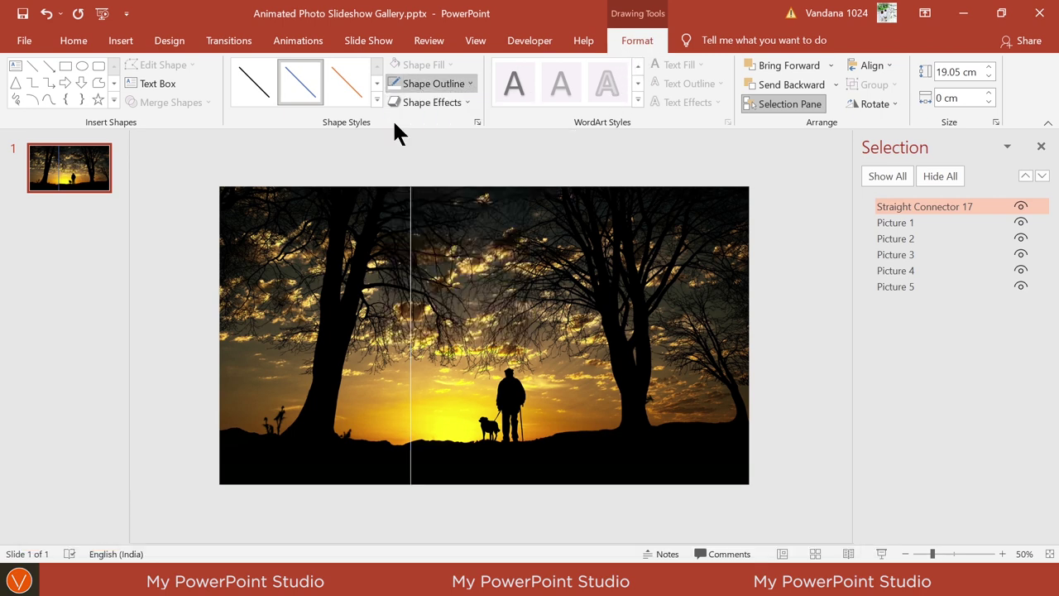
click(445, 85)
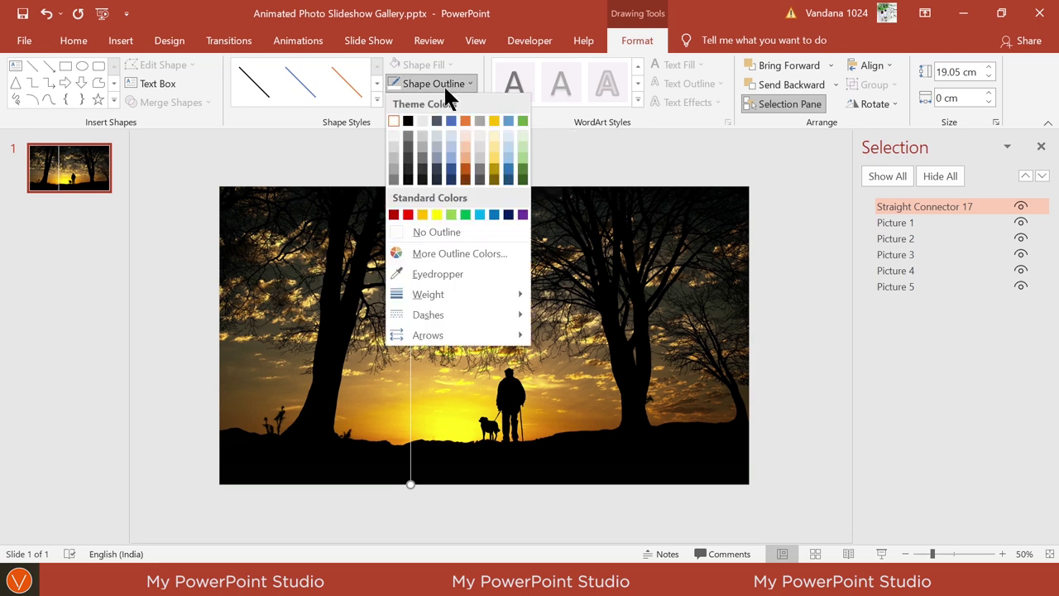
mouse_move(443, 294)
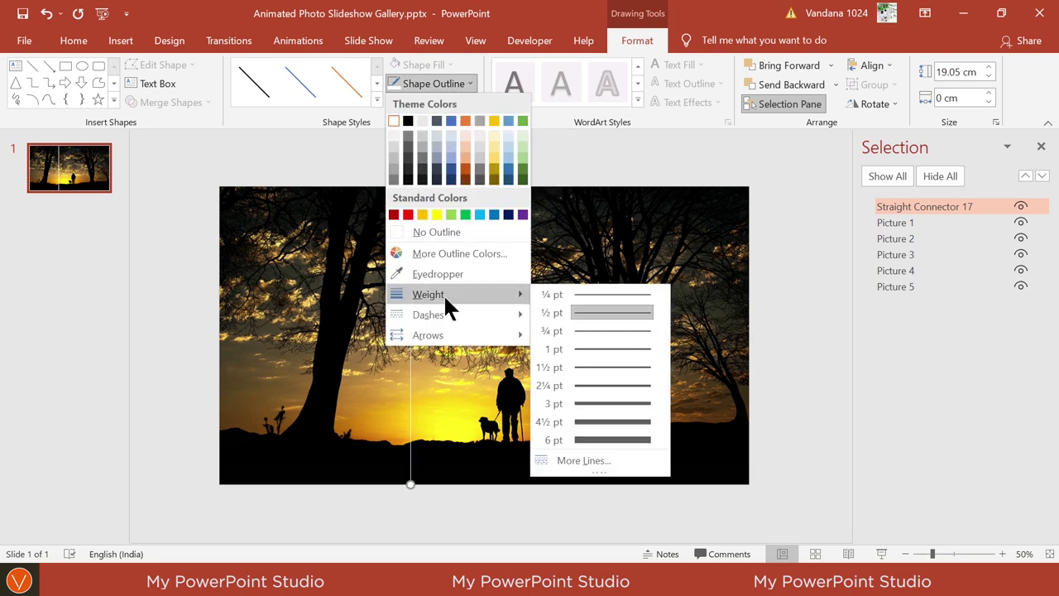
click(600, 351)
- Add a centred number 1 text box in white 32 pt Montserrat beside the divider line's top
click(149, 86)
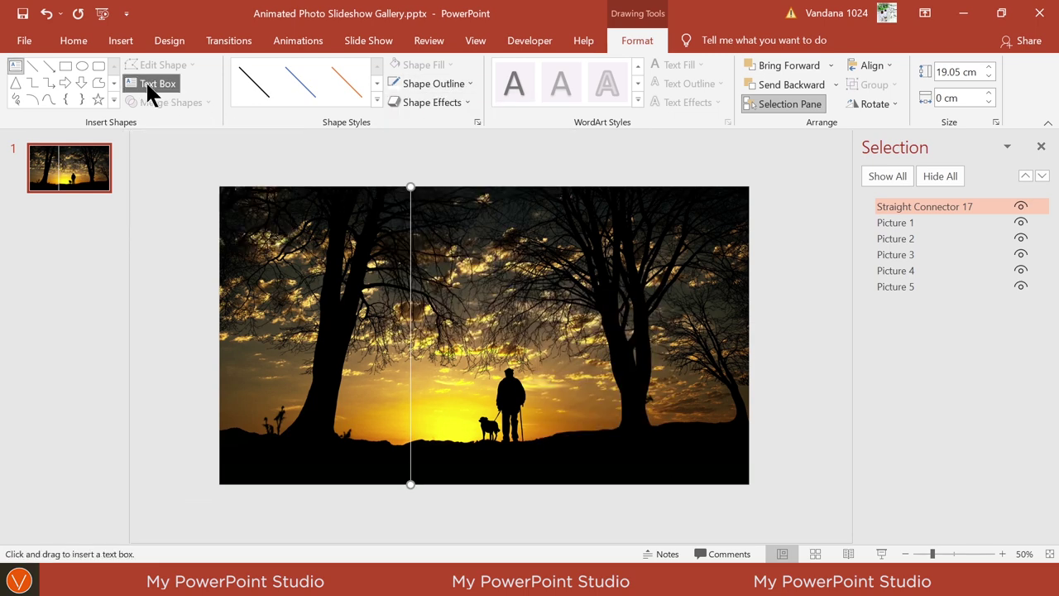
click(430, 210)
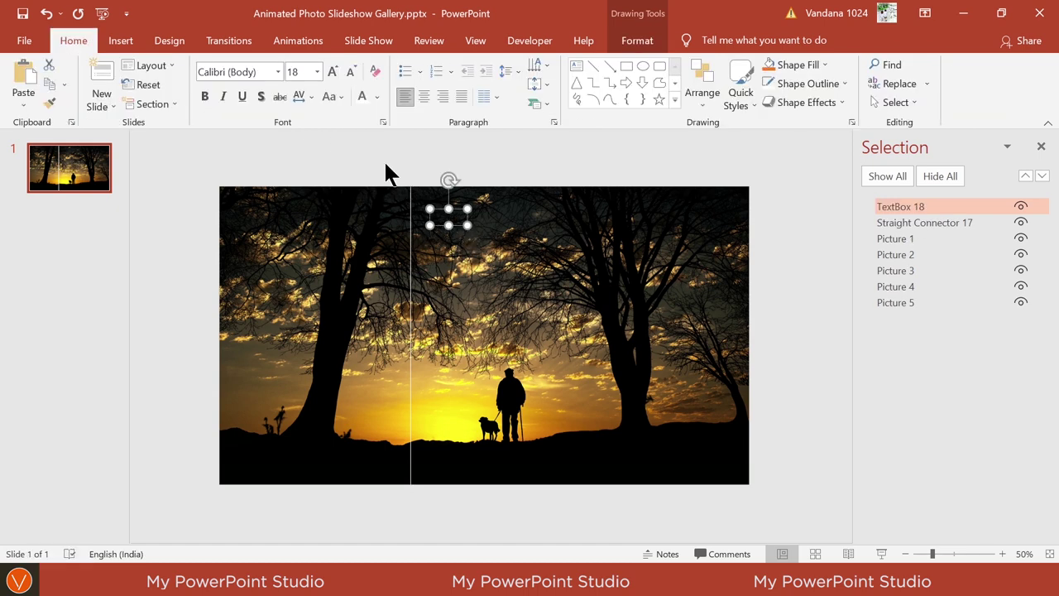
click(376, 96)
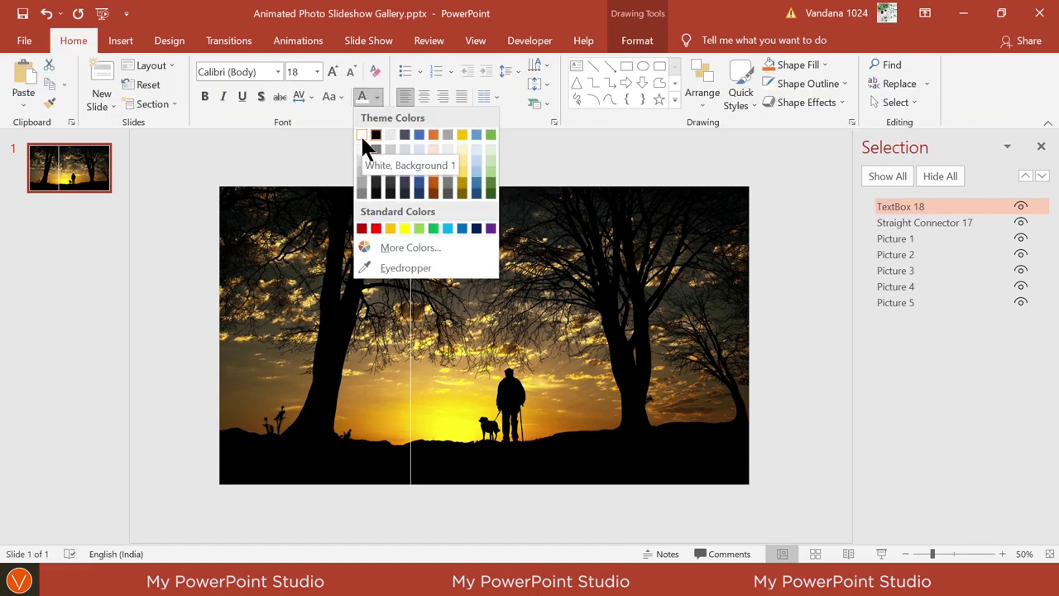
click(364, 136)
click(317, 72)
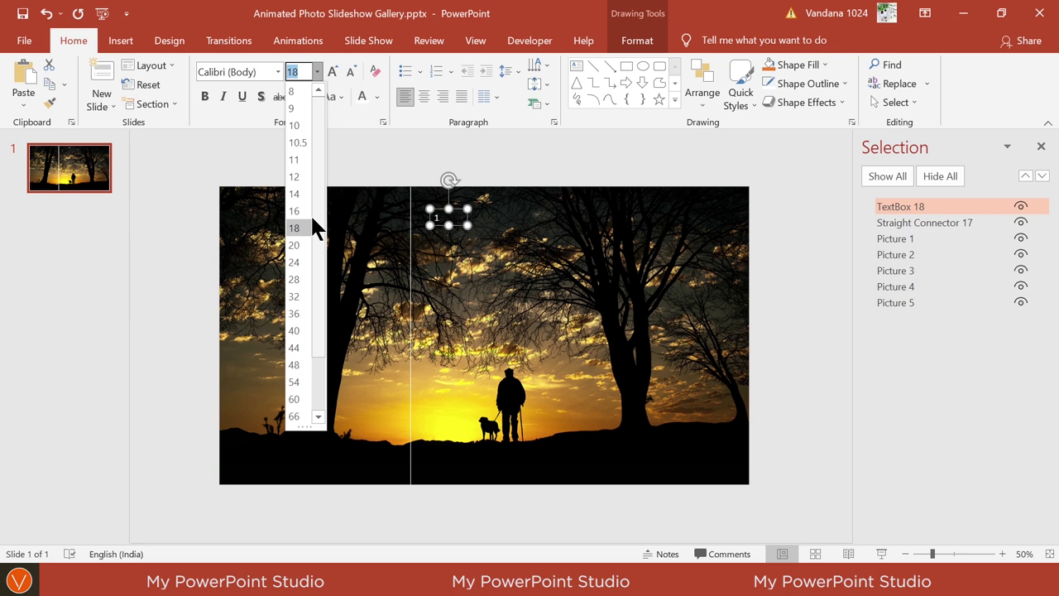
click(302, 296)
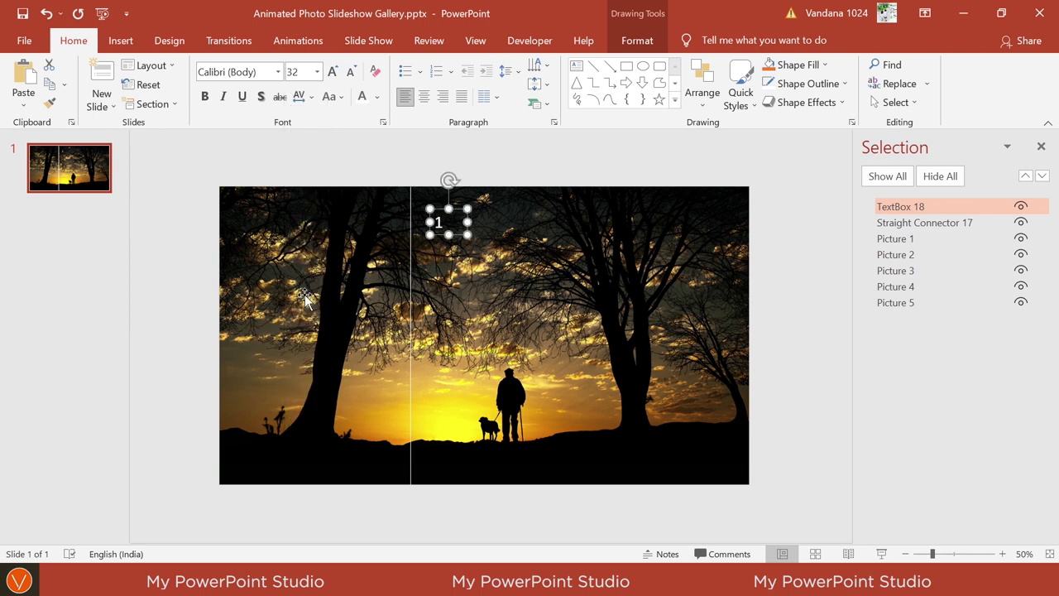
click(258, 73)
text(Montserrat)
key(Return)
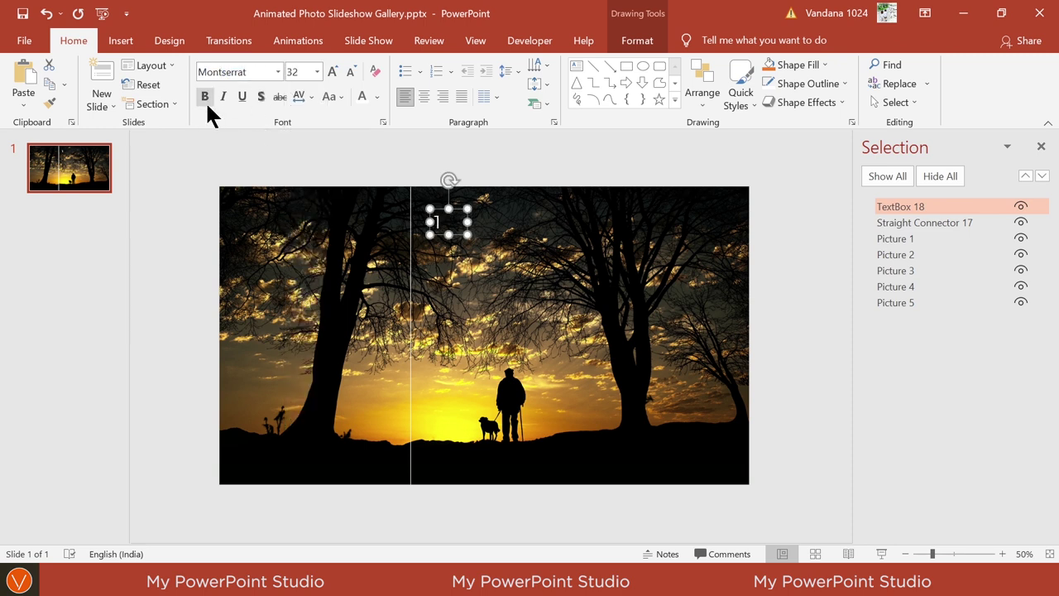
click(423, 98)
mouse_move(457, 208)
mouse_down()
mouse_move(434, 190)
mouse_move(439, 458)
mouse_move(530, 461)
mouse_up()
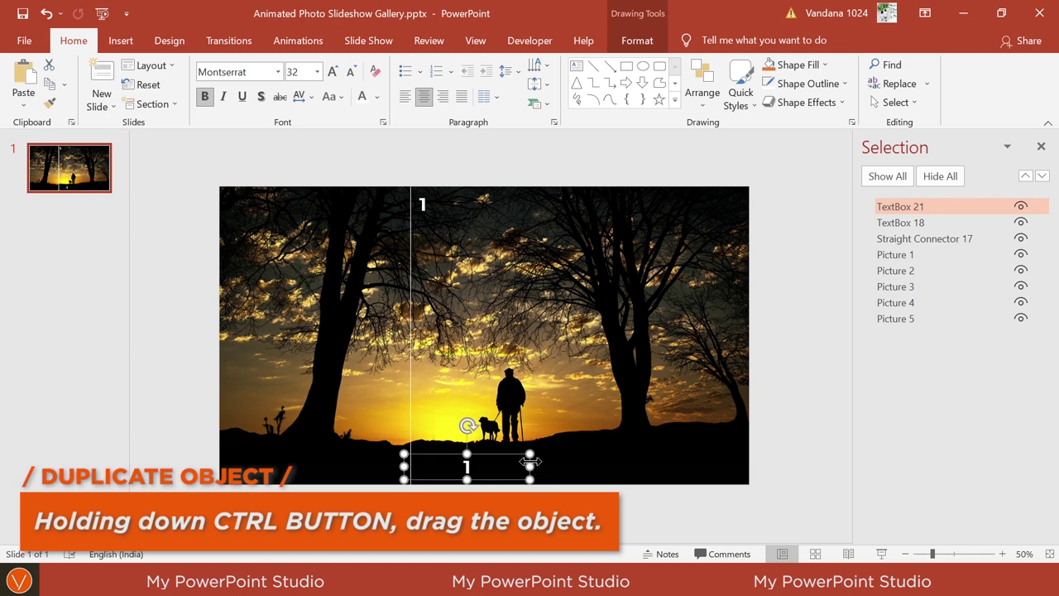
- Make the bottom box read 'Pic title' left-aligned, in UPPERCASE, not bold, at 24 pt
click(404, 96)
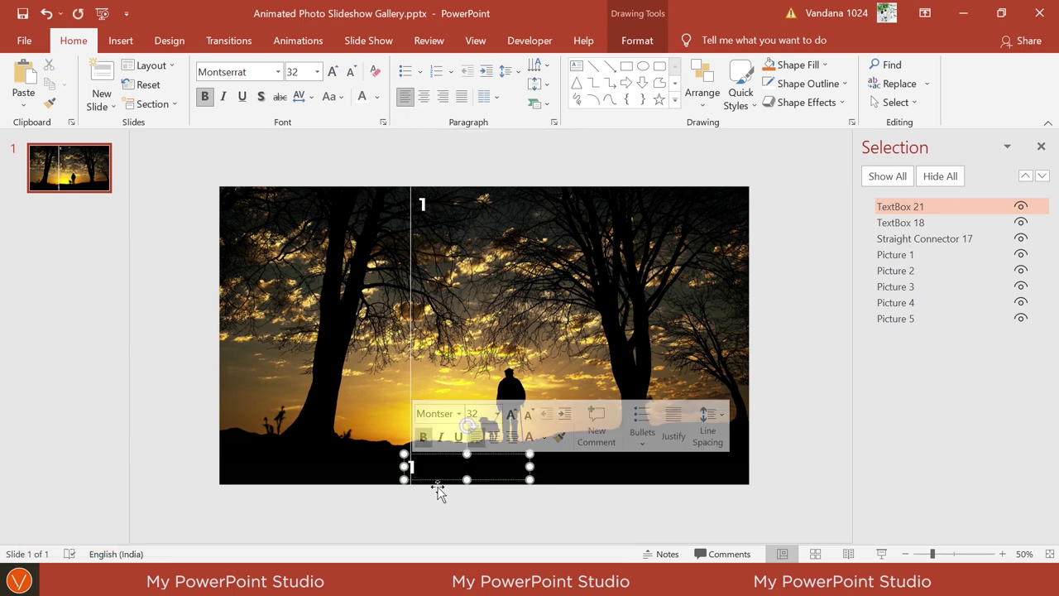
text(Pic title)
click(336, 97)
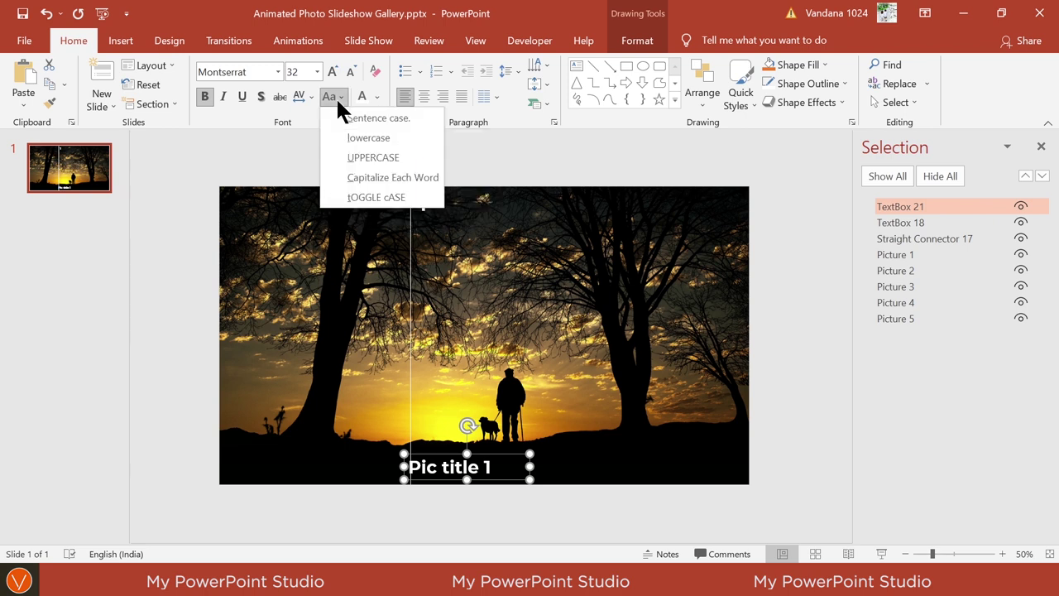
click(384, 160)
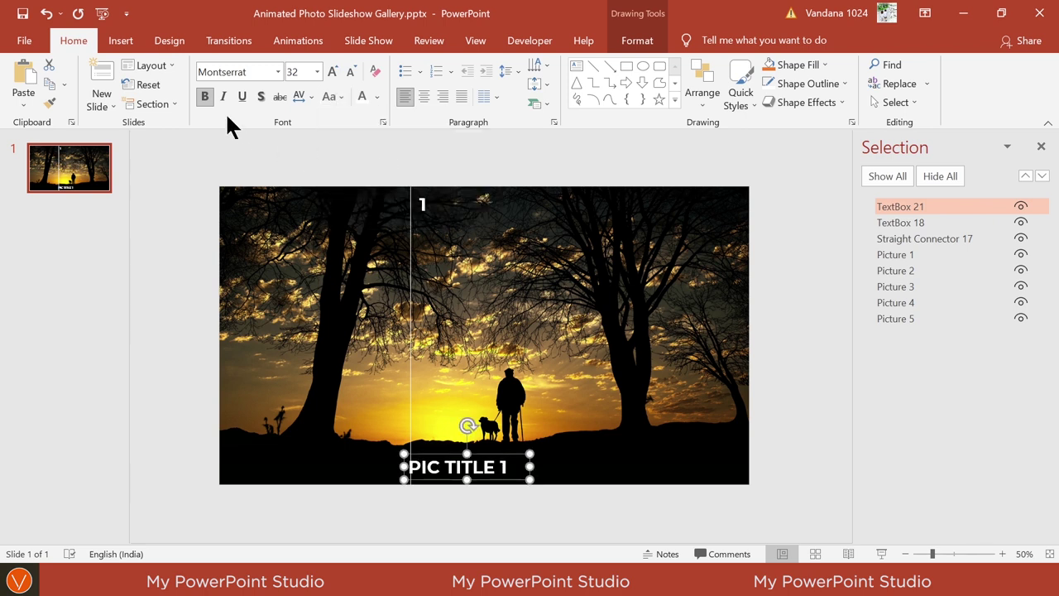
click(203, 95)
click(317, 72)
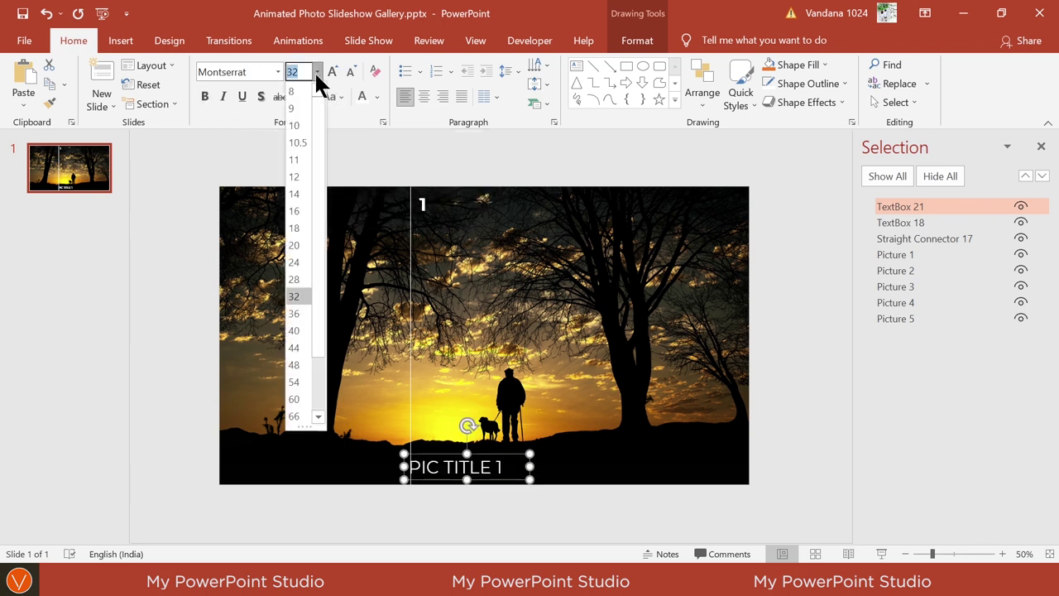
click(297, 263)
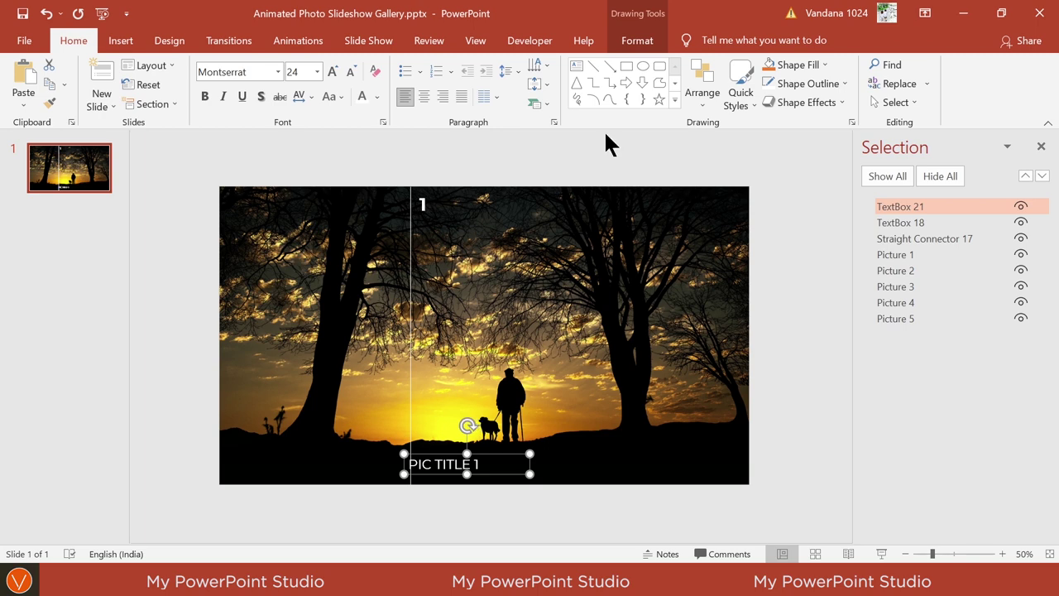
- Rotate the title 90° right and position it along the bottom of the divider line
click(636, 41)
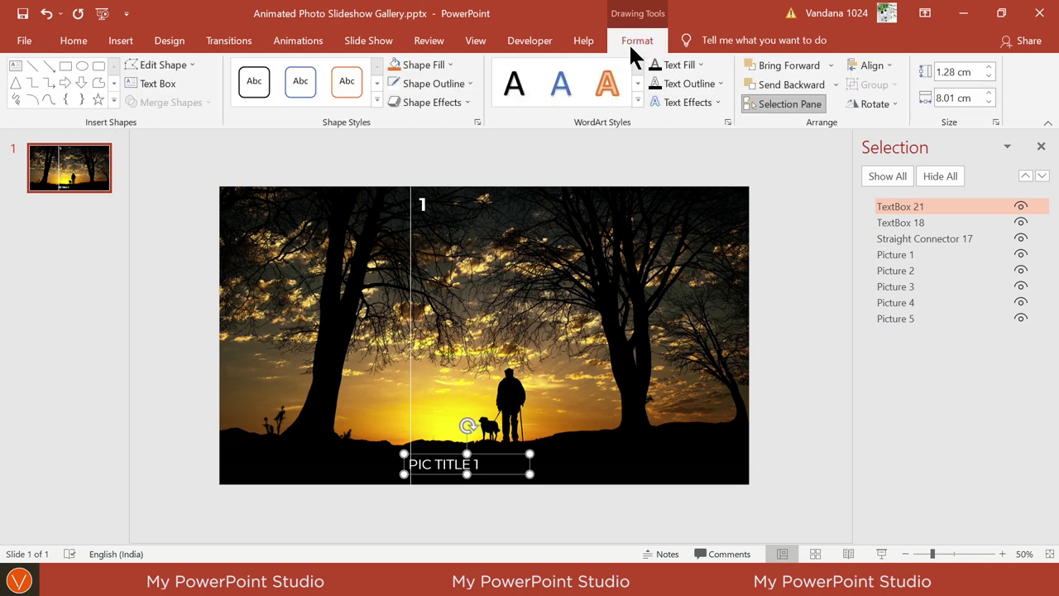
click(891, 104)
click(892, 144)
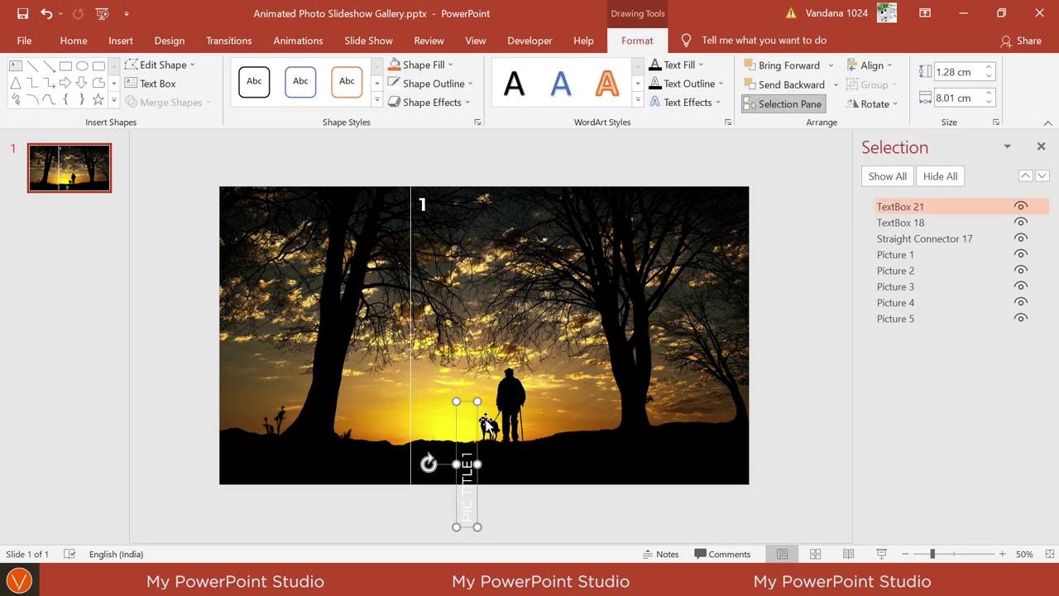
drag(478, 424, 434, 378)
click(471, 506)
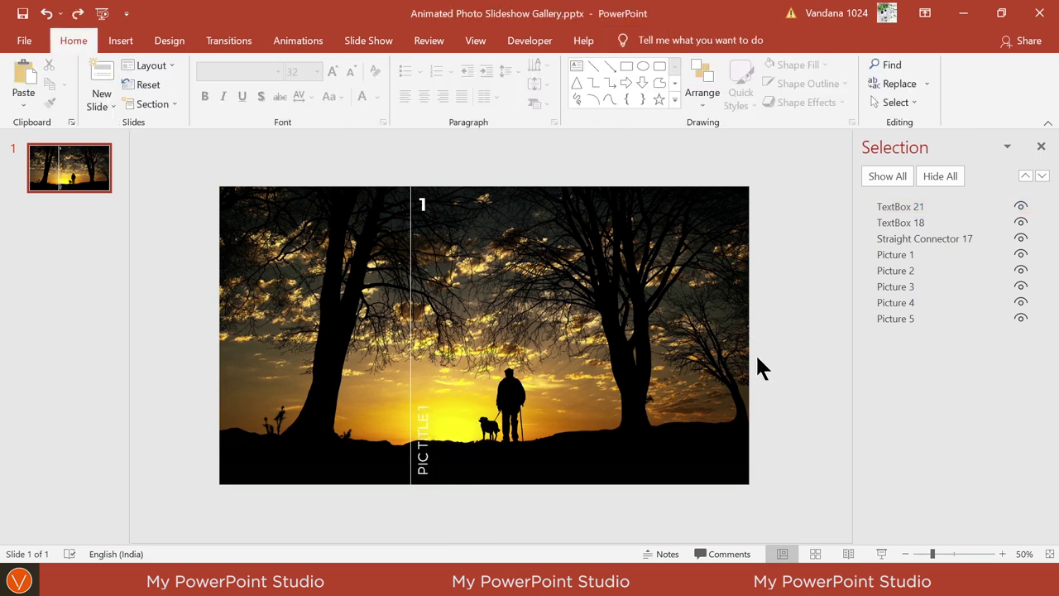
- Rename the divider, number and title objects to Line 1, 1 and TB1
double_click(907, 238)
text(Line 1)
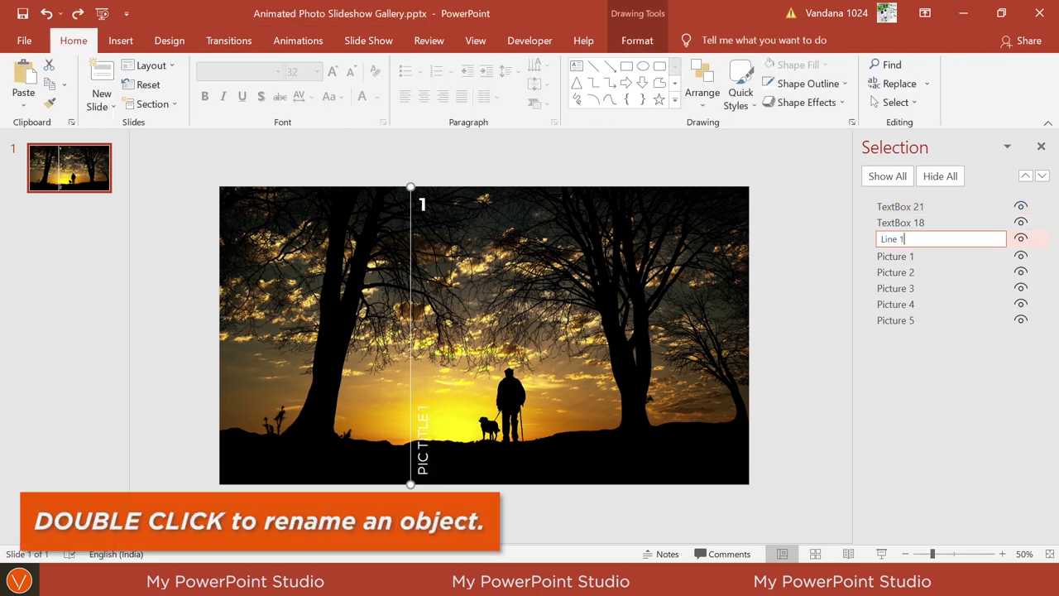
key(Return)
double_click(897, 223)
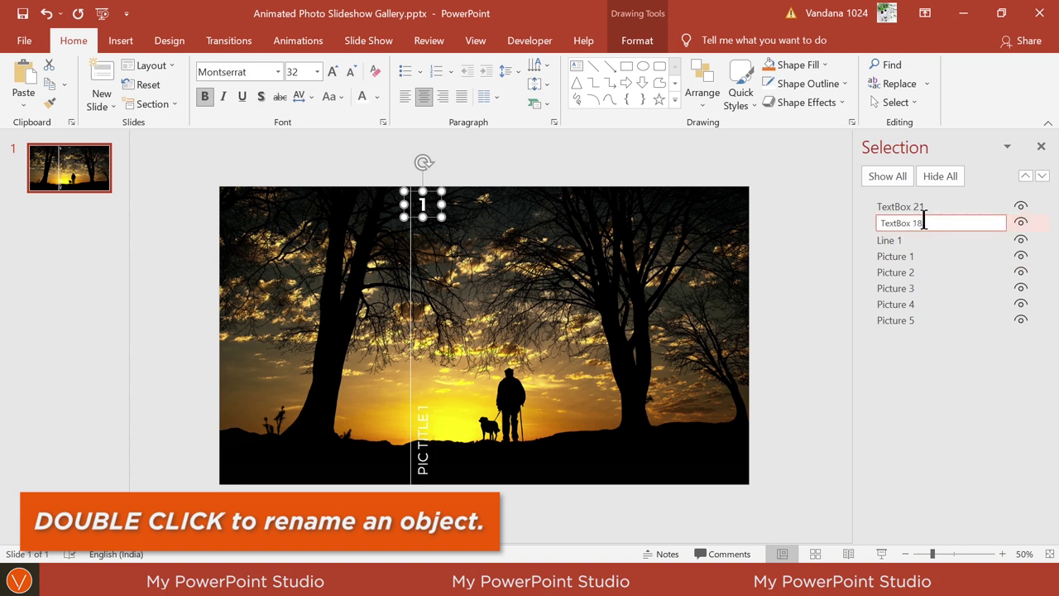
text(1)
key(Return)
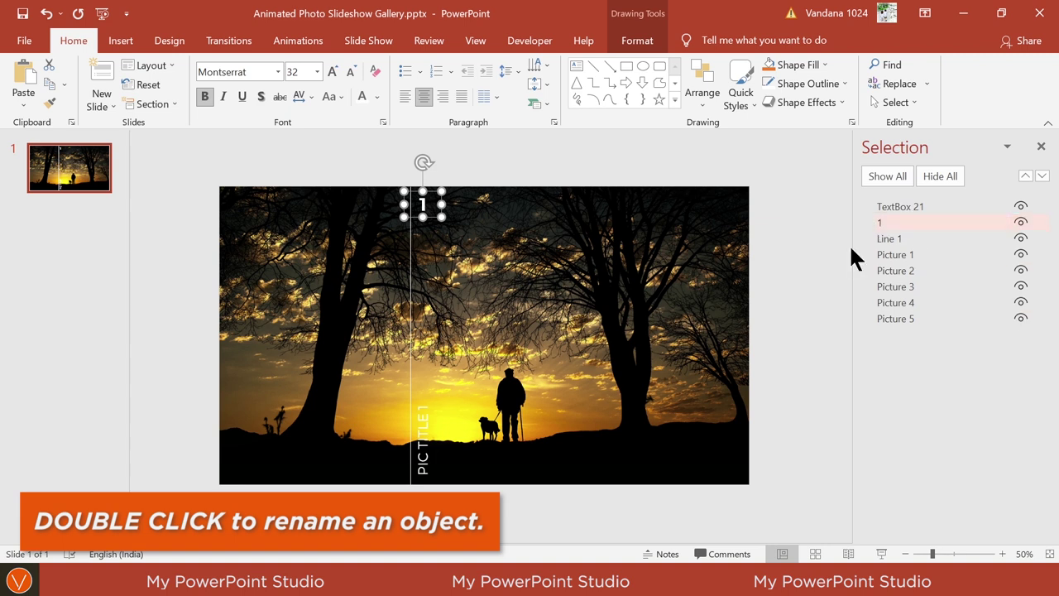
double_click(901, 207)
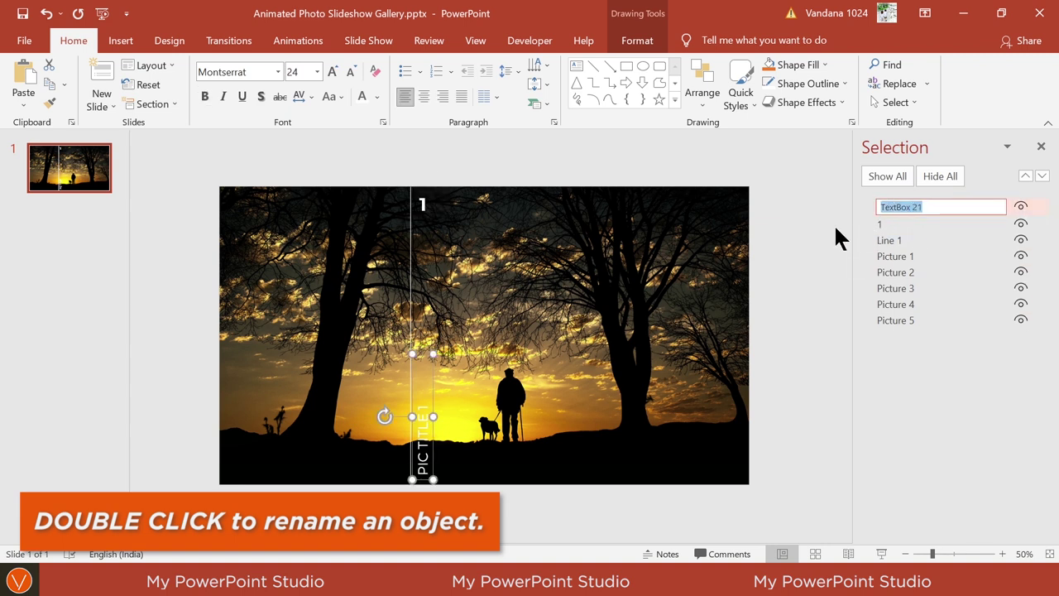
text(TB1)
key(Return)
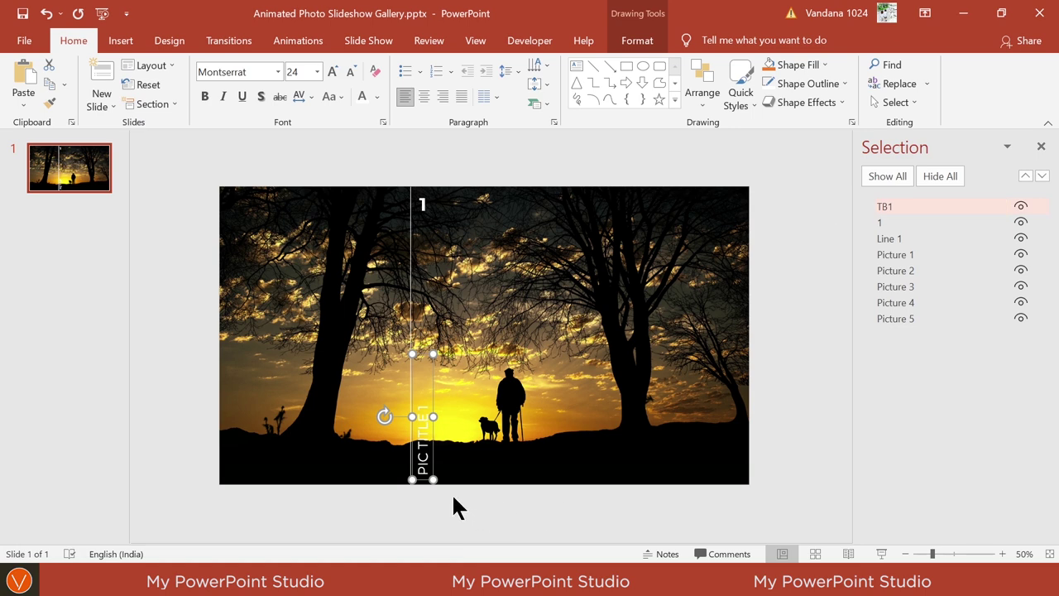
- Move the line, number and title to the picture's left edge and duplicate them rightward into five strips
drag(453, 497, 358, 174)
drag(412, 240, 221, 254)
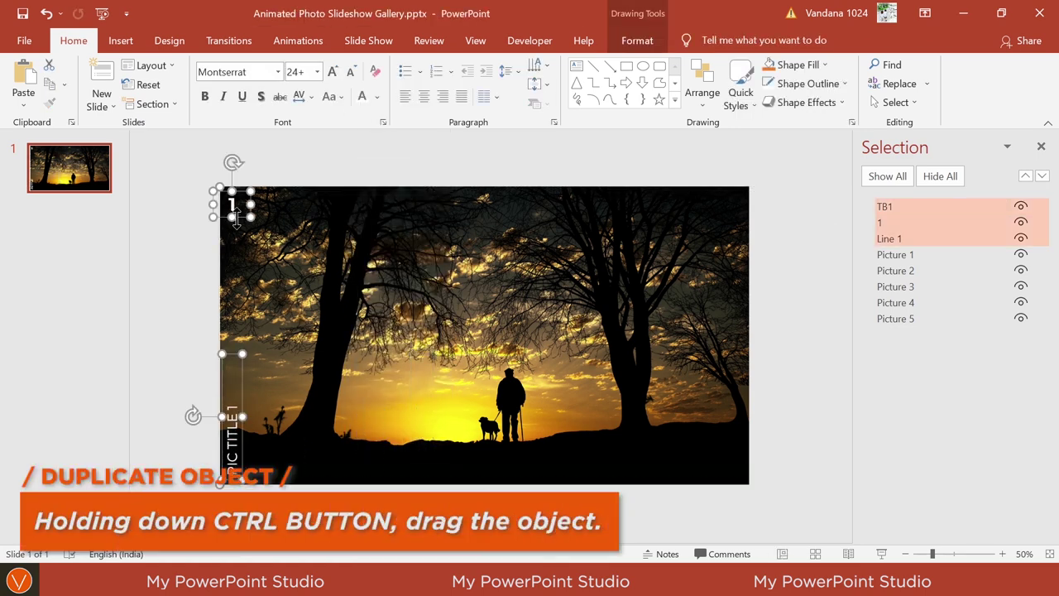
drag(244, 223, 324, 214)
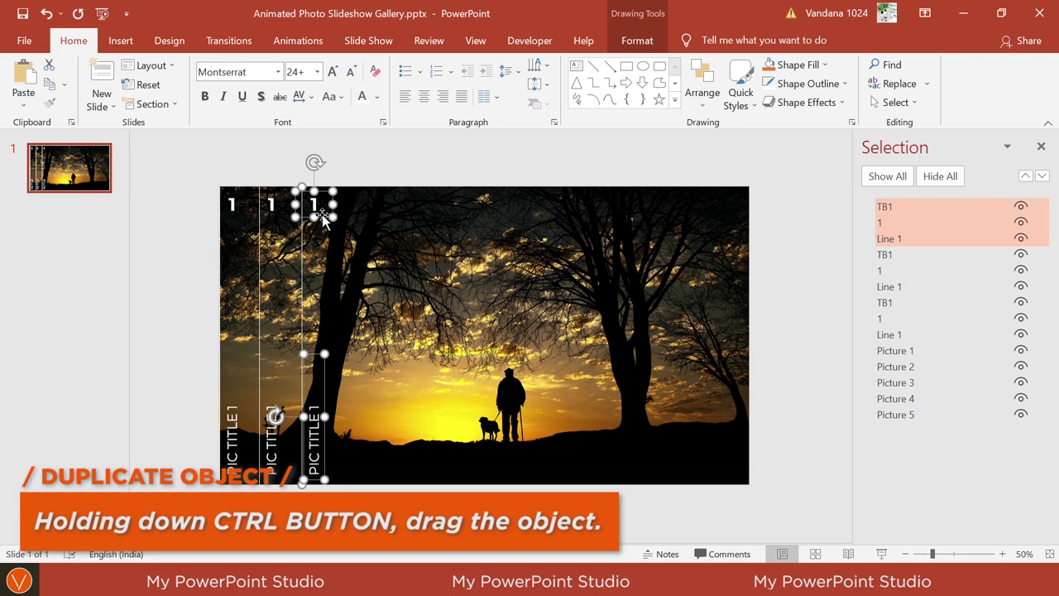
drag(324, 217, 411, 219)
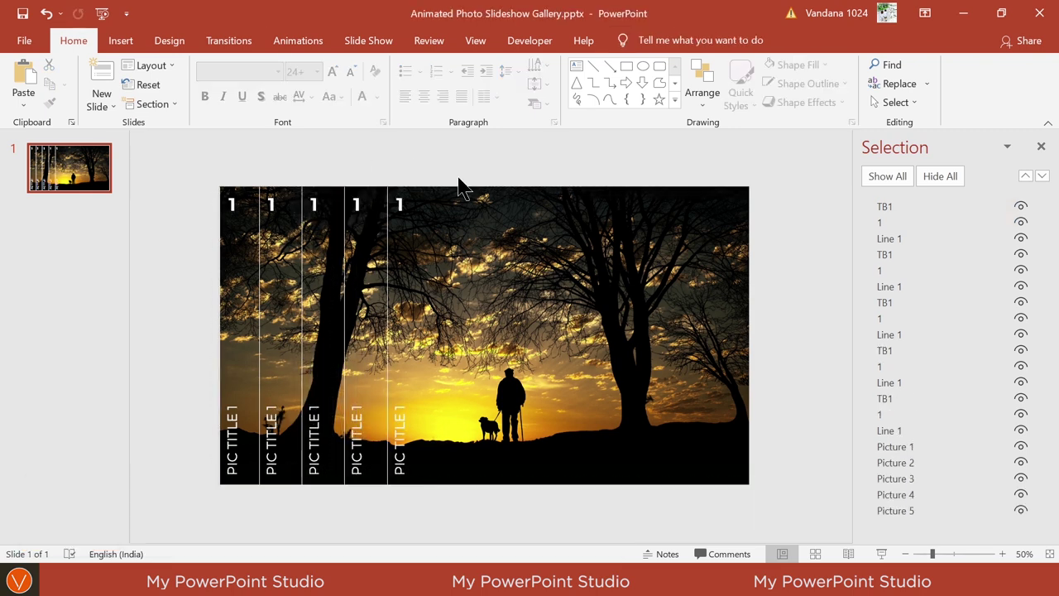
- Change the strip numbers to read 5, 4, 3, 2 from the left
double_click(362, 205)
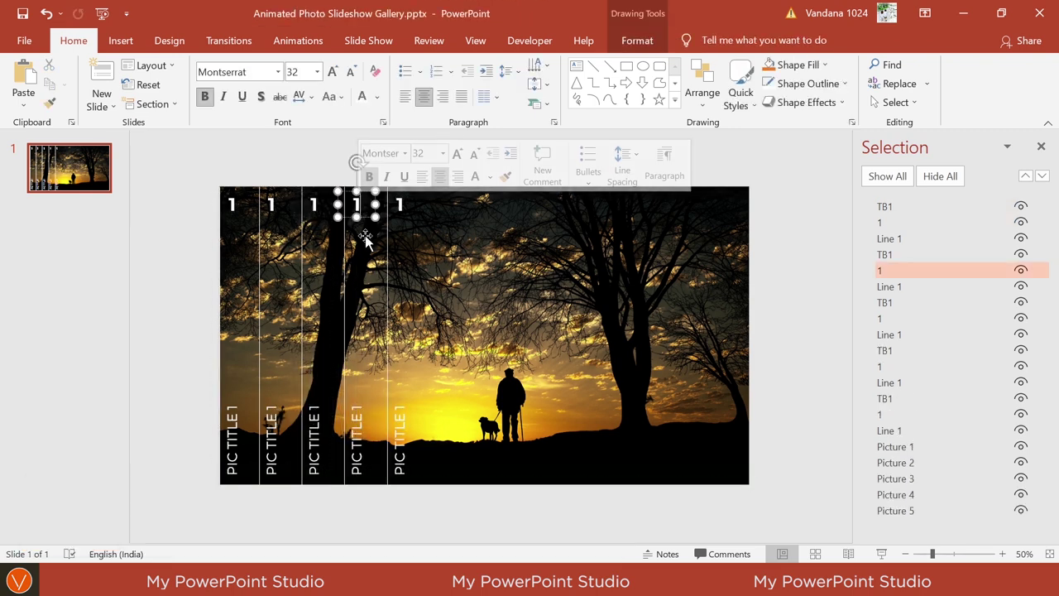
text(2)
double_click(314, 205)
text(3)
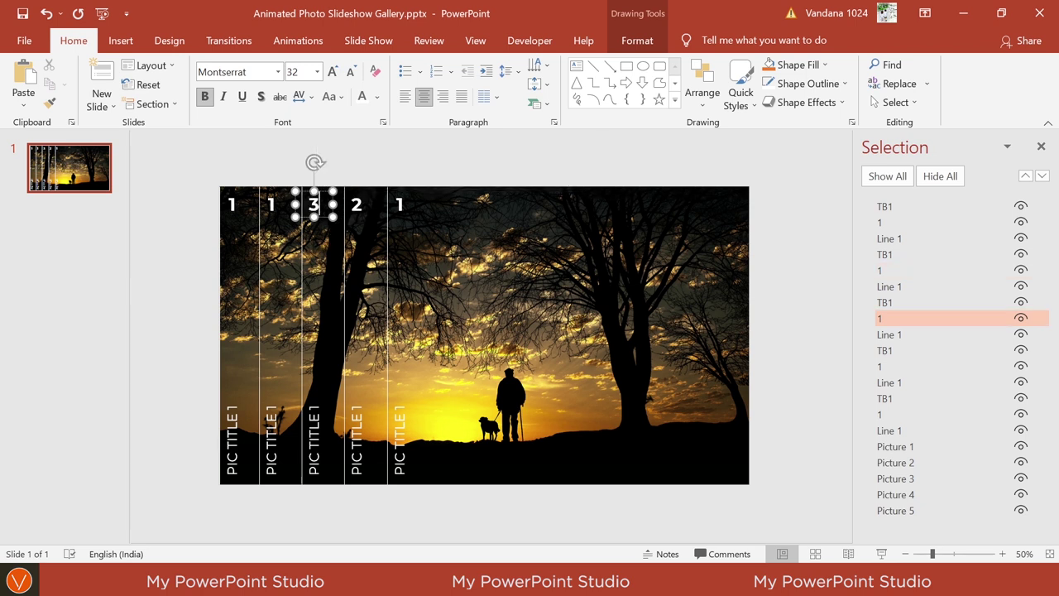
click(271, 202)
text(4)
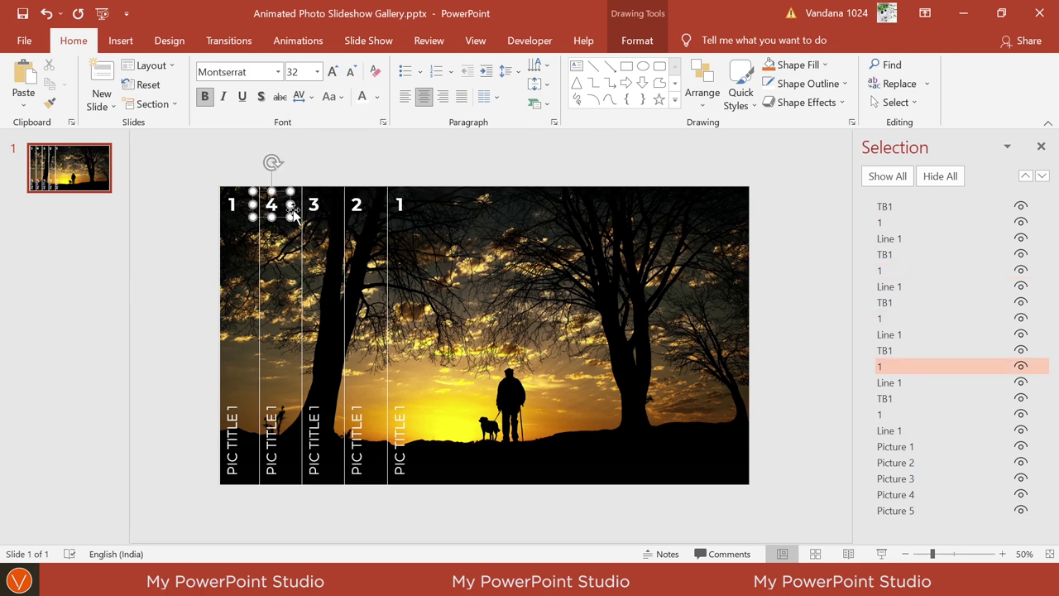
click(233, 204)
text(5)
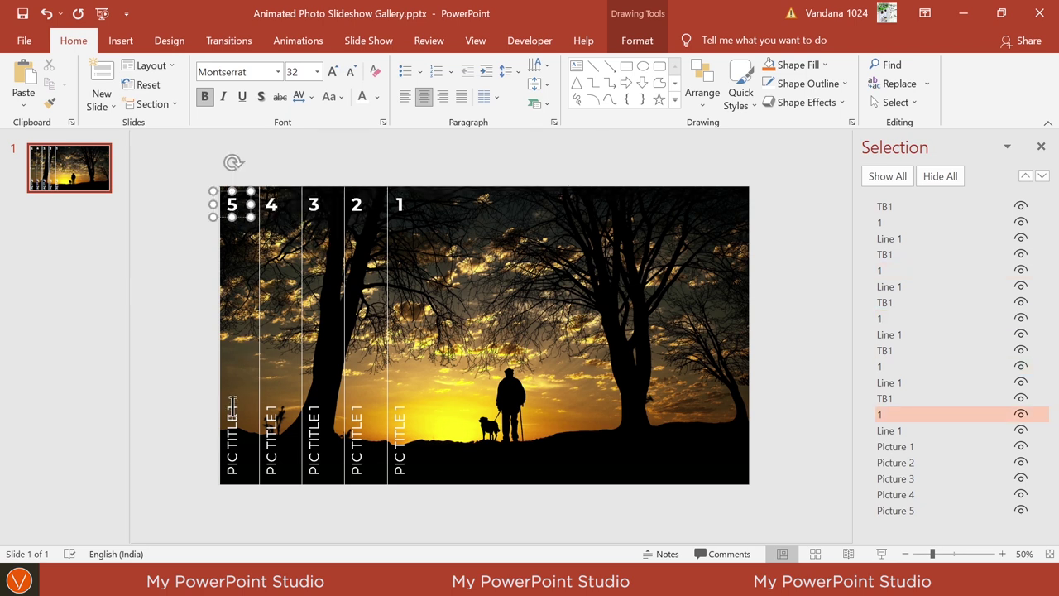
- Replace each PIC TITLE's digit so it matches its strip number
double_click(233, 405)
key(BackSpace)
text(5)
double_click(271, 409)
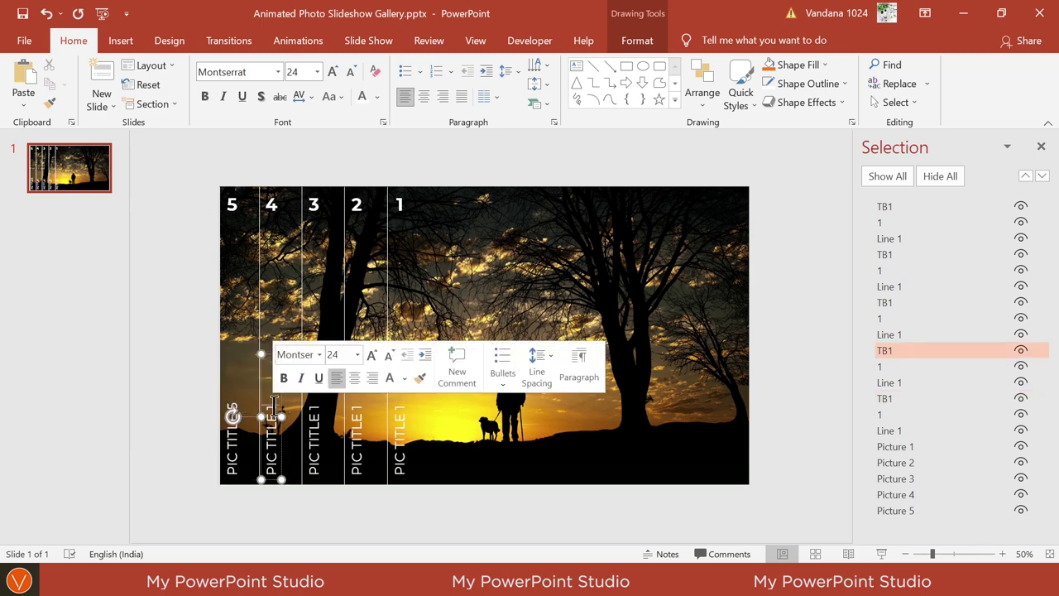
key(BackSpace)
double_click(313, 406)
key(BackSpace)
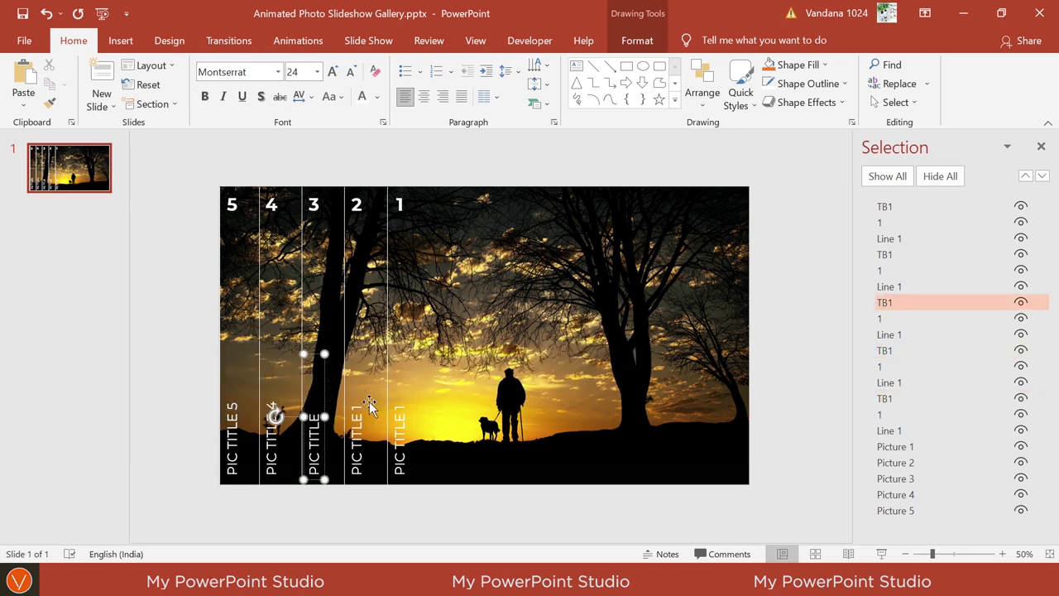
text(3)
double_click(356, 406)
key(BackSpace)
text(2)
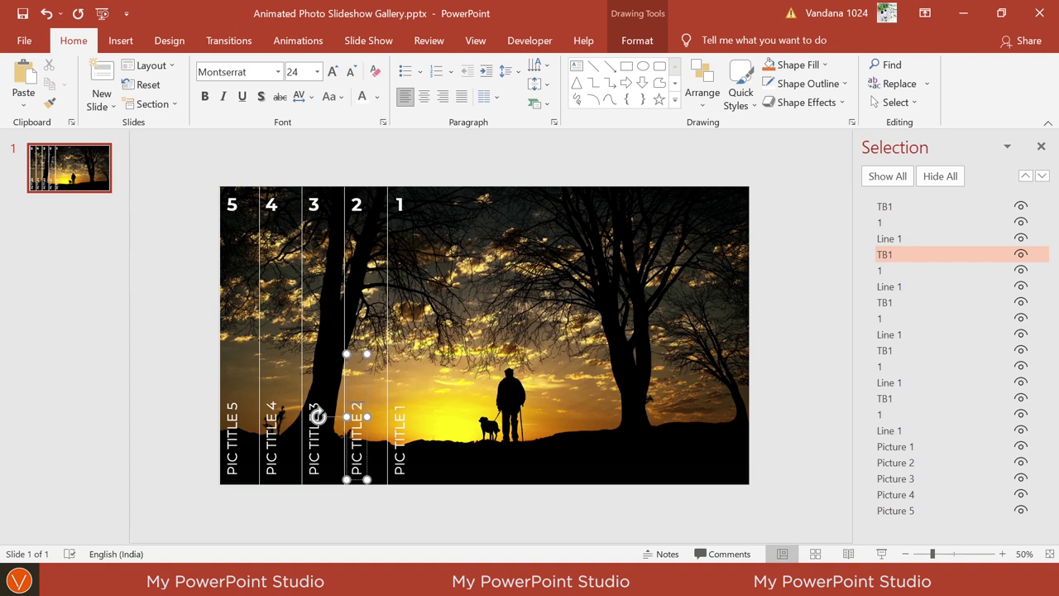
click(399, 407)
click(404, 489)
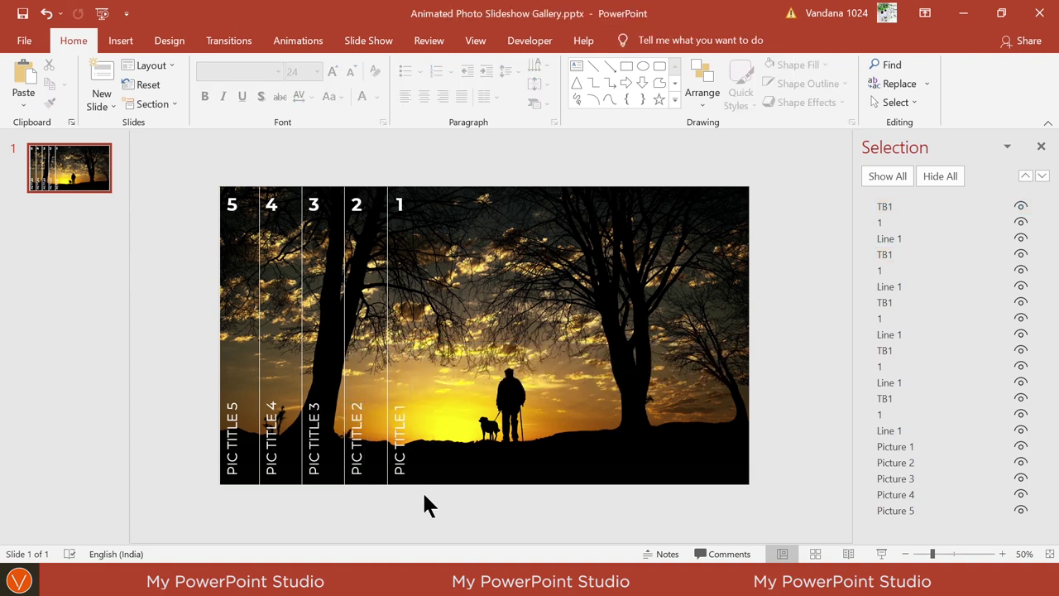
- Group the title, number and line of strips 1, 2 and 3 with Ctrl+G
drag(422, 490, 364, 120)
key(ctrl+g)
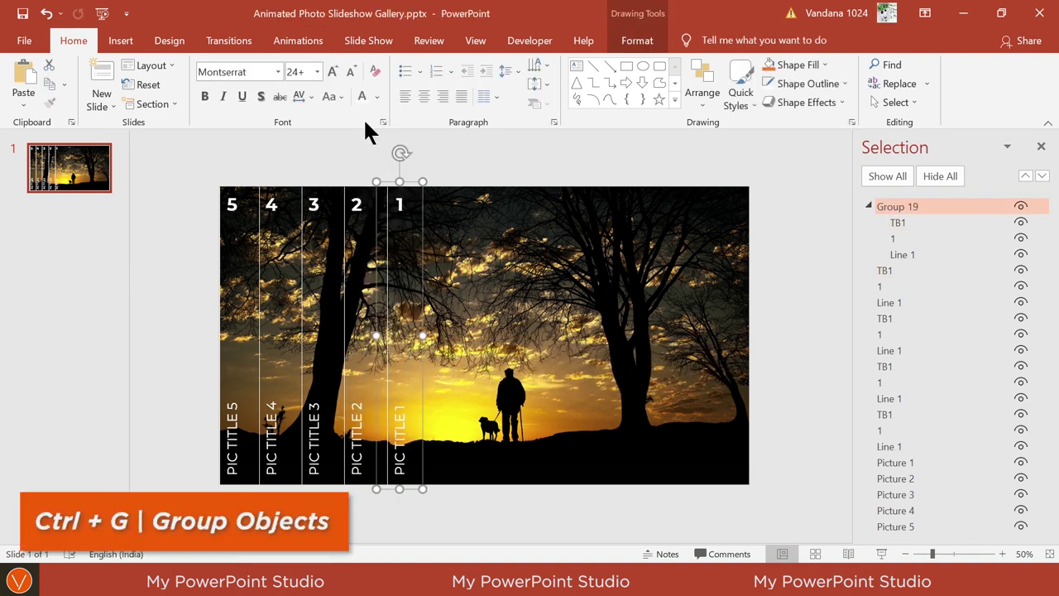
drag(323, 162, 385, 514)
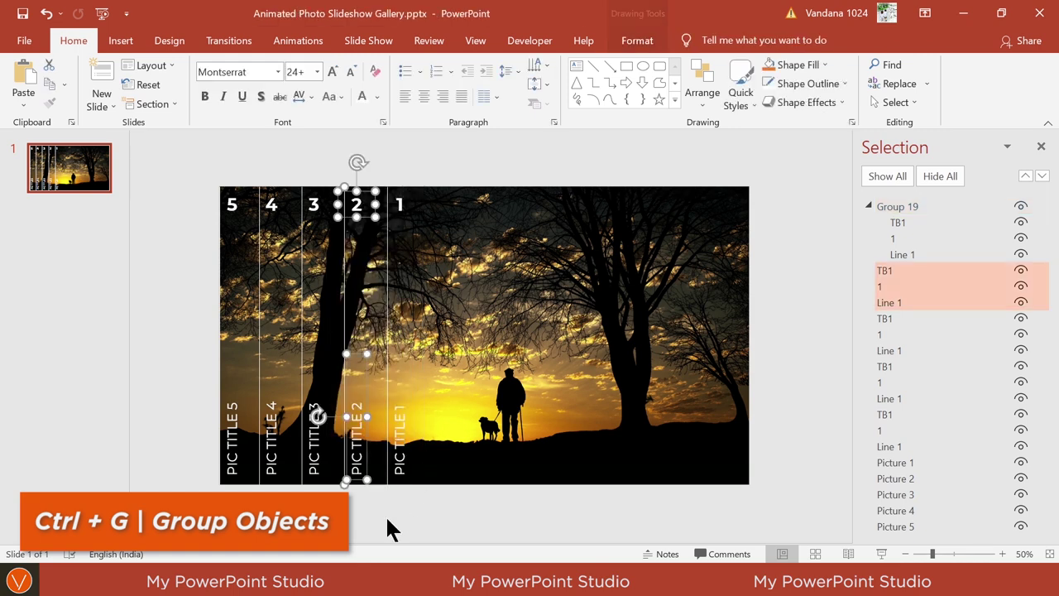
key(ctrl+g)
mouse_move(335, 491)
mouse_down()
mouse_move(276, 173)
mouse_move(303, 491)
mouse_up()
key(ctrl+g)
key(ctrl+g)
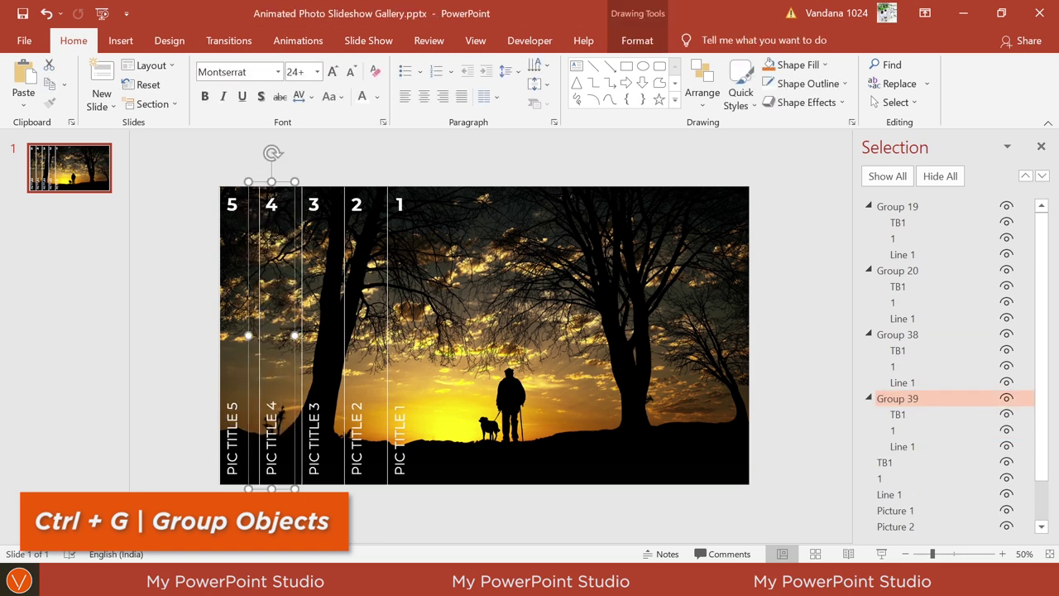
- Rename the strip groups and their items in the Selection Pane to match their strip numbers
click(843, 460)
click(900, 479)
click(901, 478)
text(5)
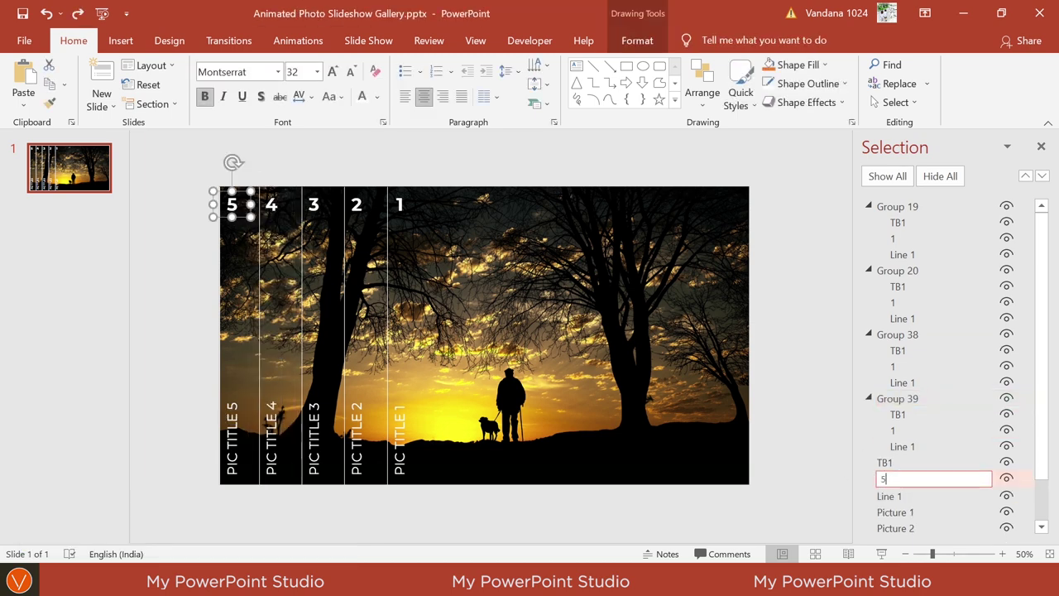
key(Return)
click(923, 366)
click(923, 366)
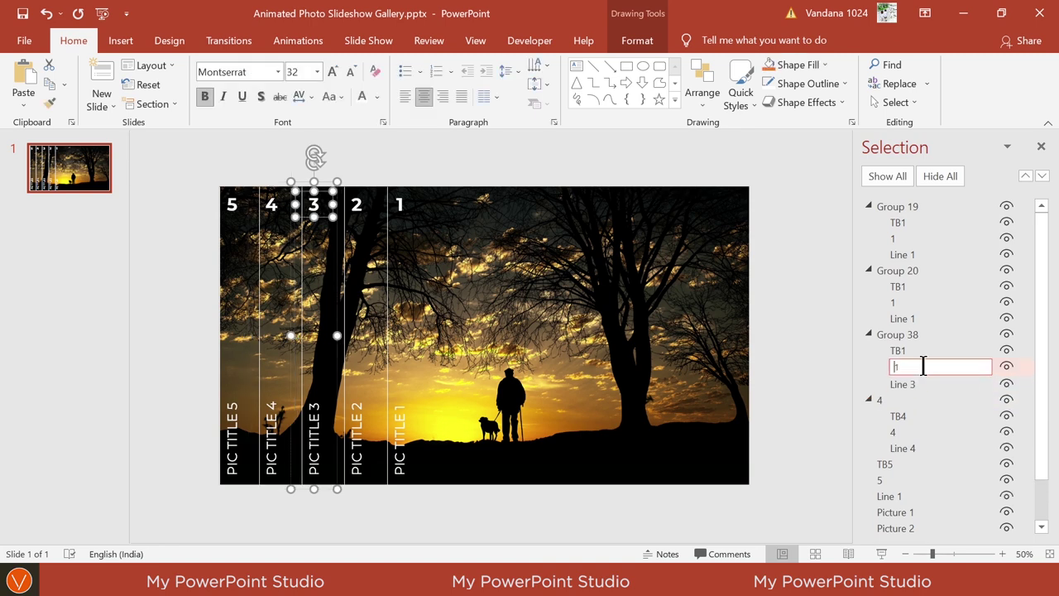
text(3)
double_click(910, 334)
double_click(902, 286)
double_click(933, 203)
text(1)
click(774, 277)
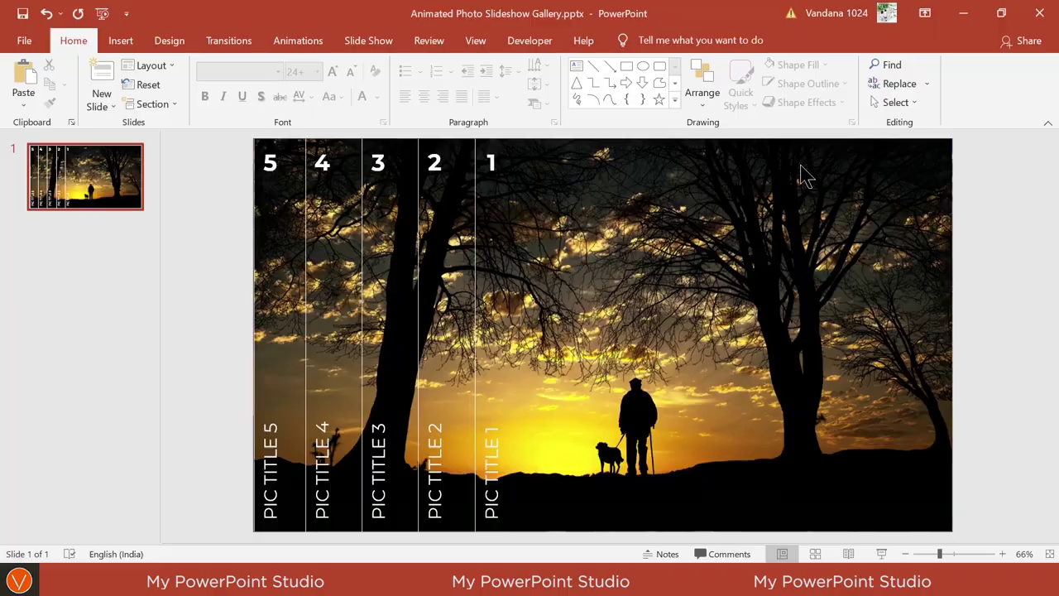
- Show the Animation Pane and give strip 1 a Lines motion path
click(300, 46)
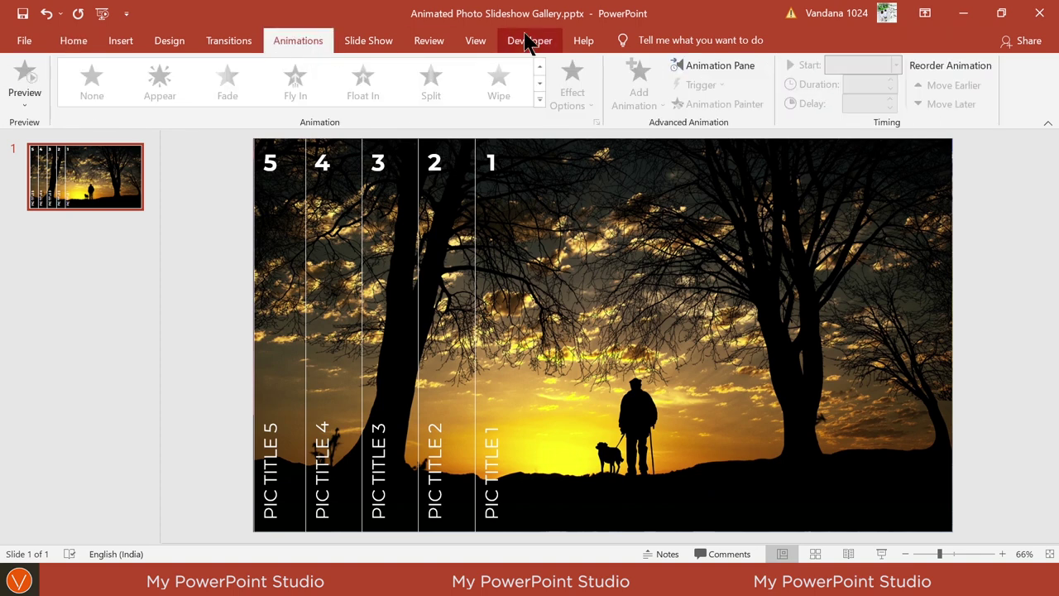
click(690, 66)
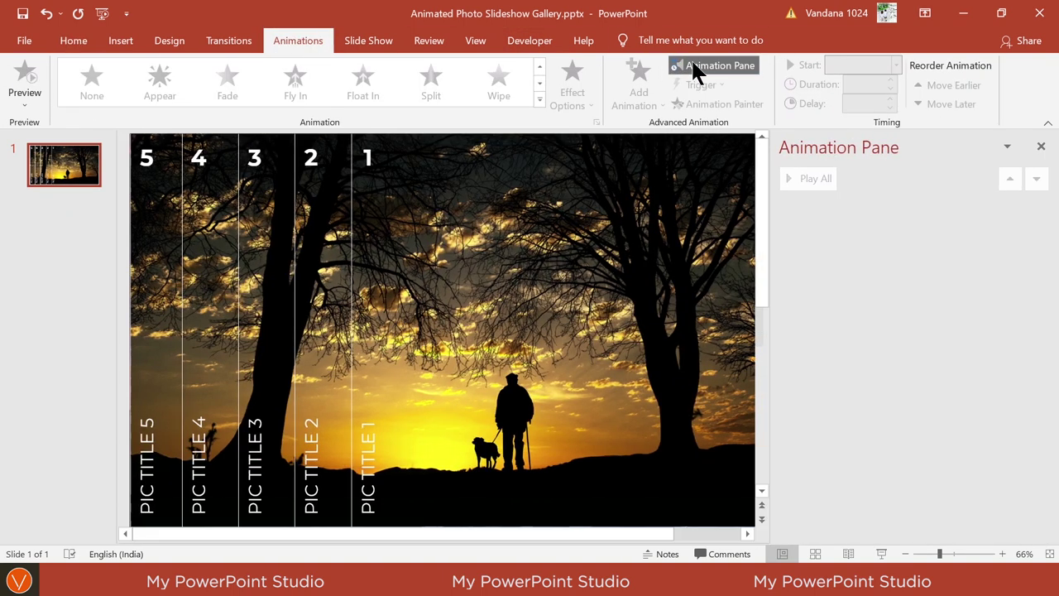
click(350, 189)
click(539, 99)
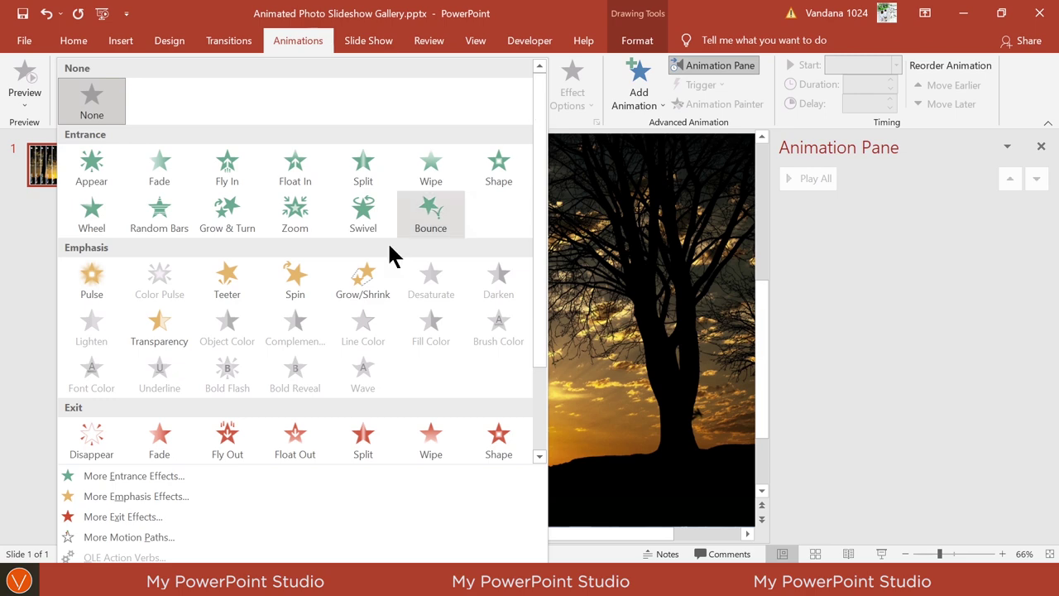
scroll(536, 346, down, 3)
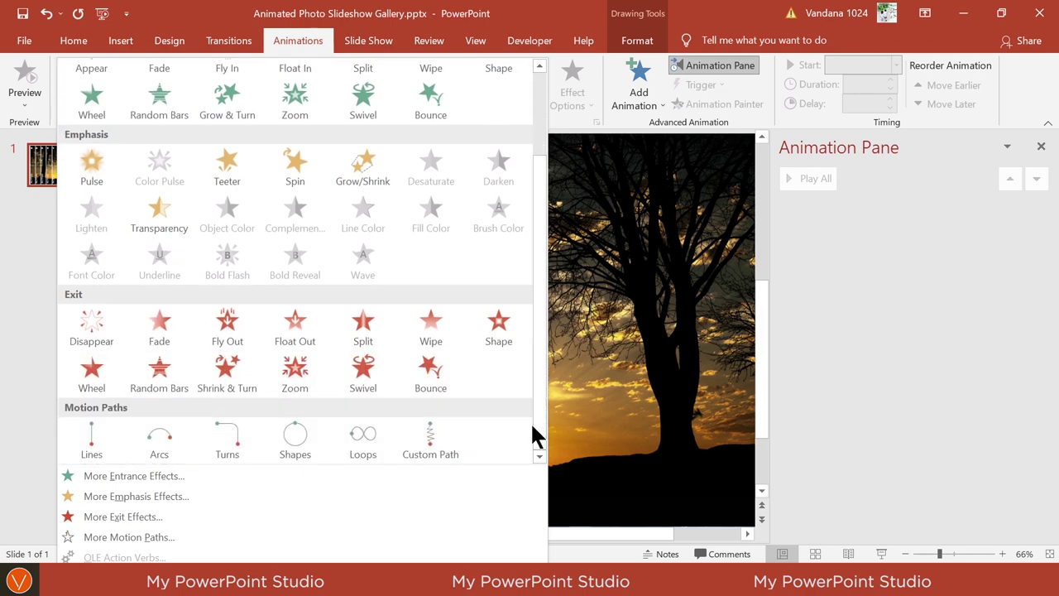
click(104, 447)
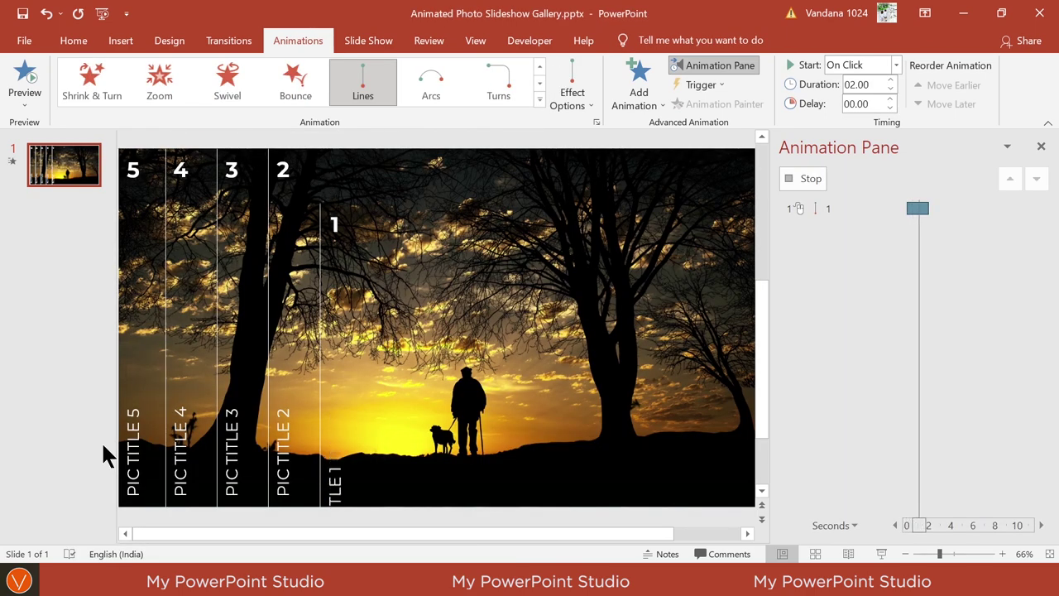
- Set the path direction to Right and stretch its end toward the slide's right edge
click(577, 98)
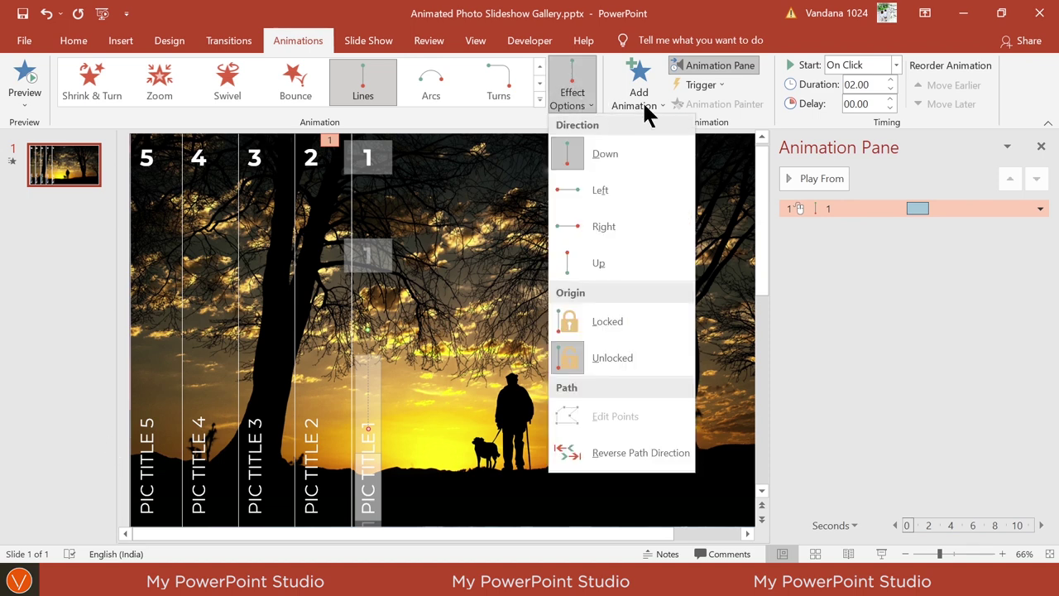
click(621, 220)
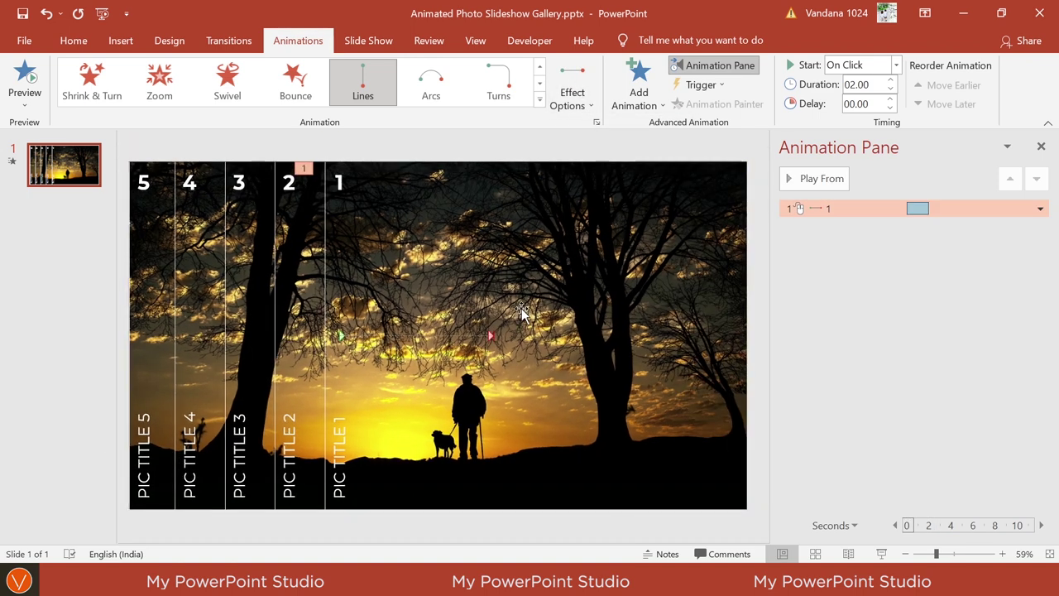
click(489, 335)
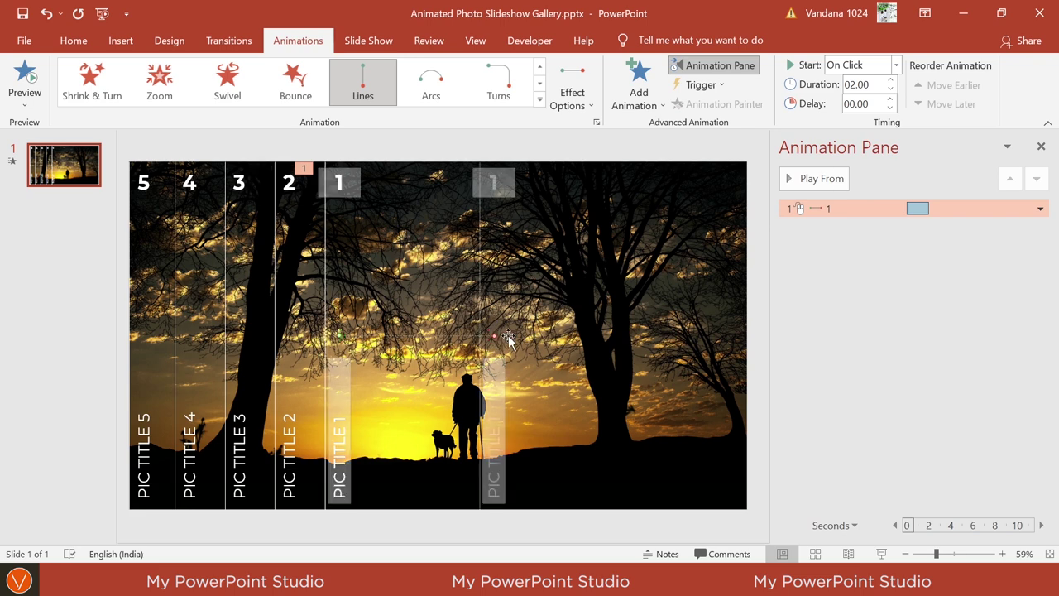
drag(493, 335, 711, 336)
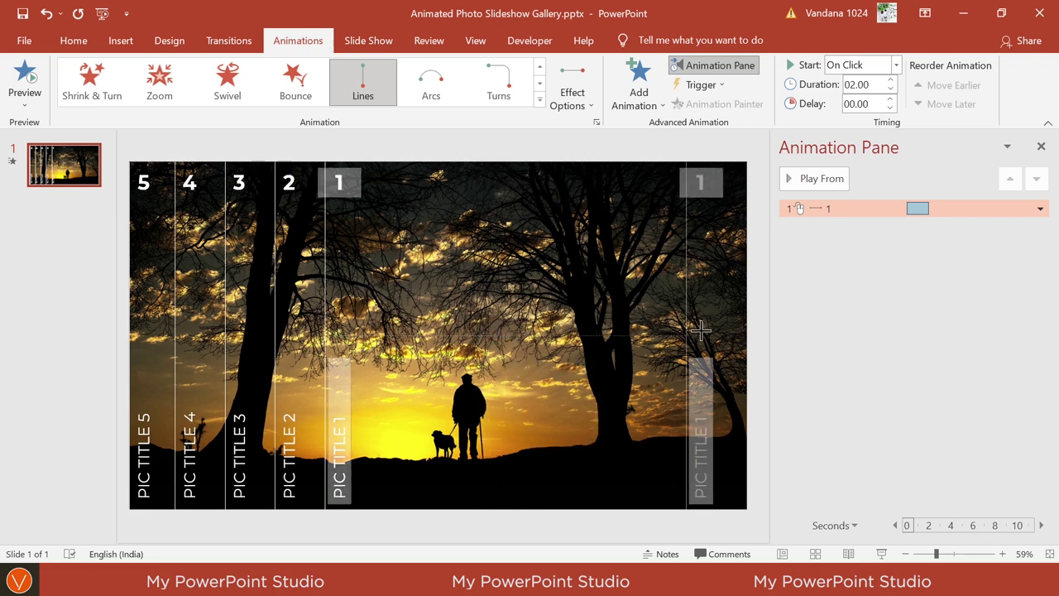
- Give strip 1's motion path a 00.75 duration, 0 smooth start/end, and 0.5 sec bounce end
click(936, 101)
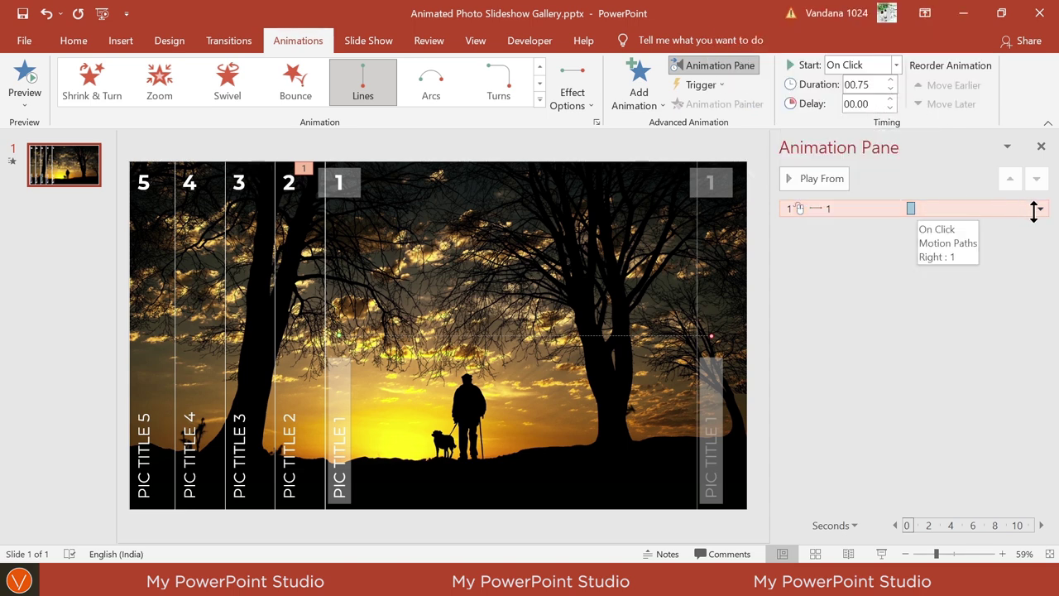
click(1040, 208)
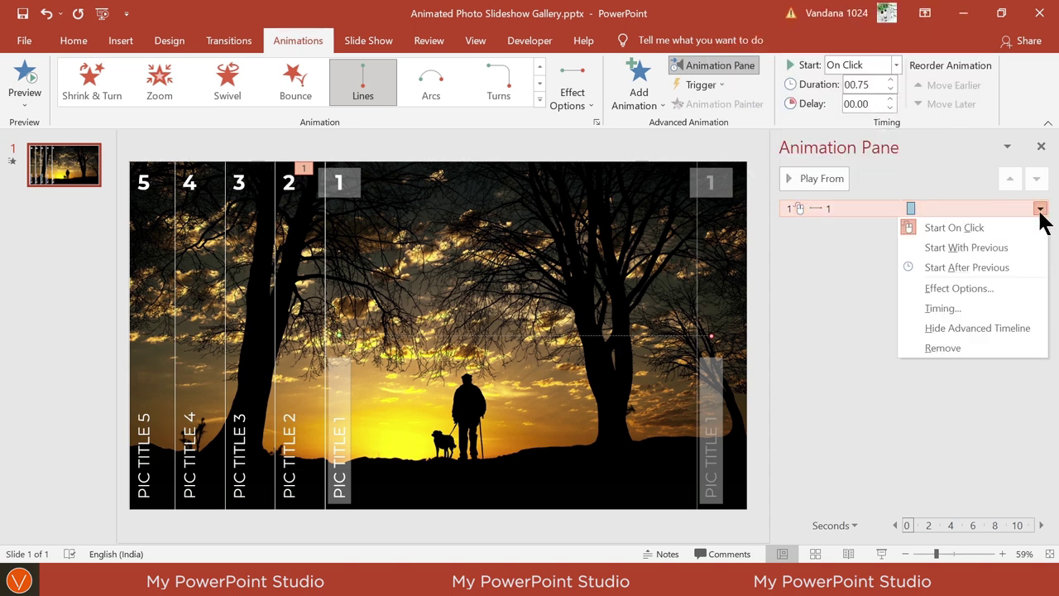
click(1002, 289)
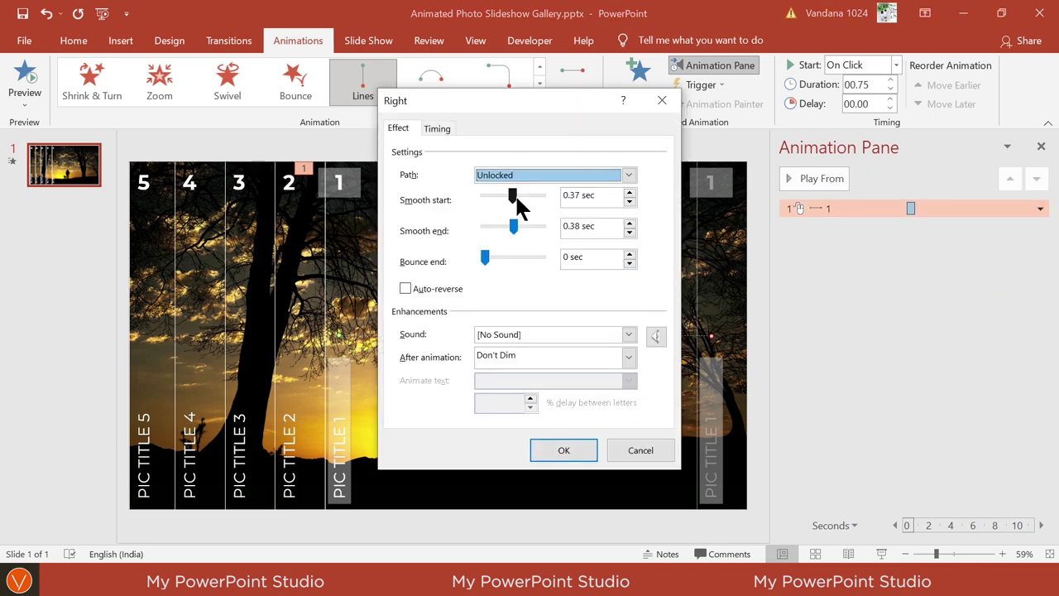
drag(512, 197, 493, 198)
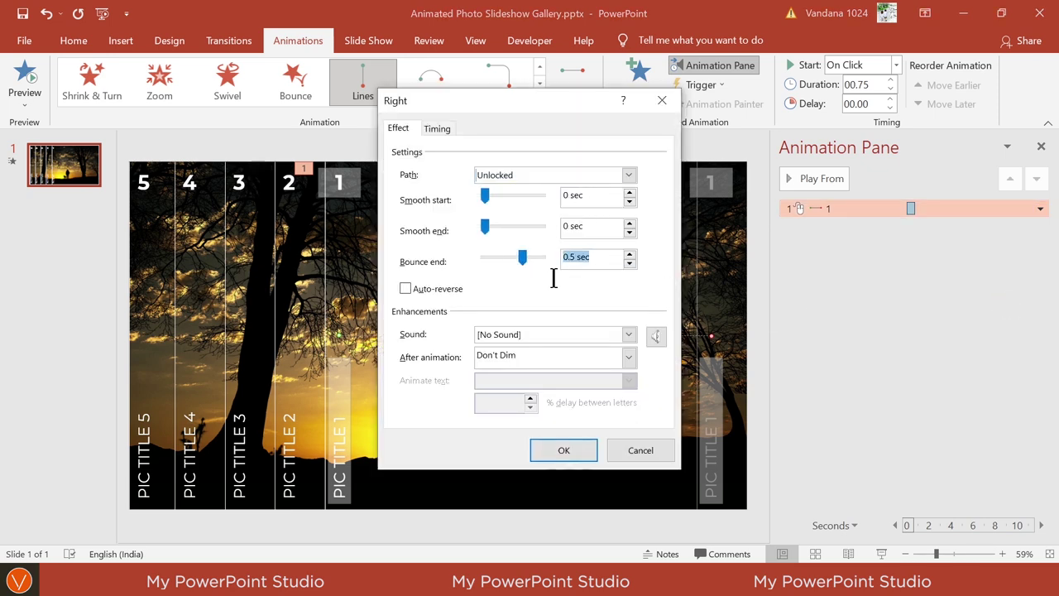
click(562, 457)
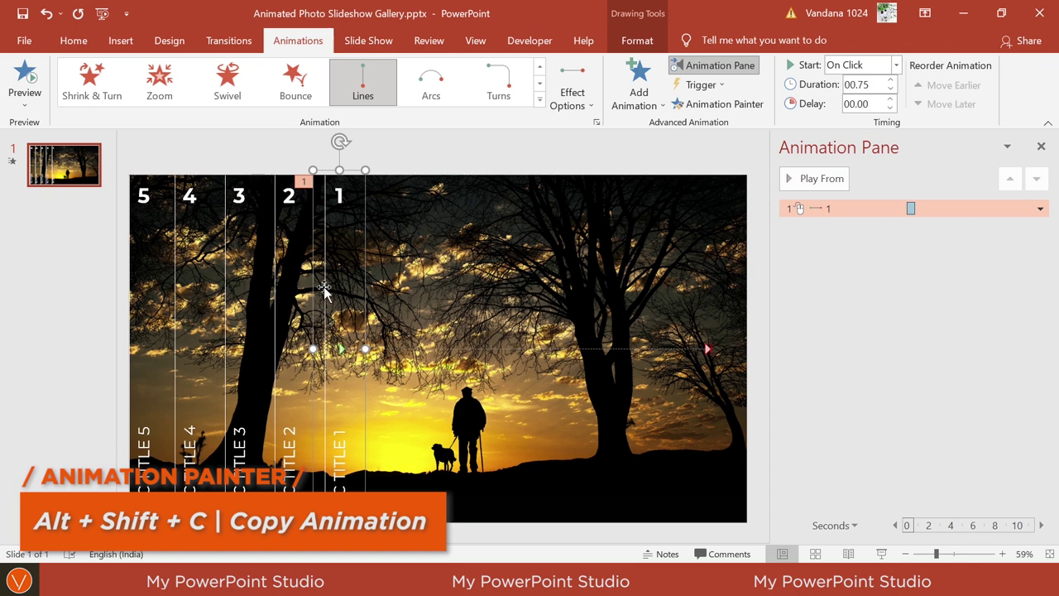
- Paint strip 1's rightward path onto strips 2, 3 and 4, then select all five strips
key(alt+shift+c)
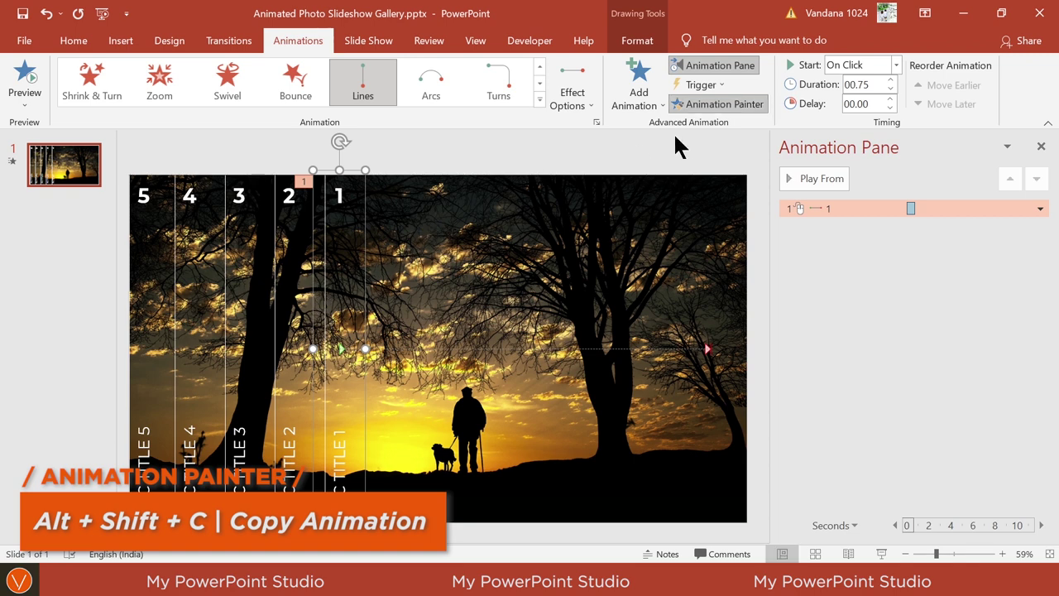
click(718, 106)
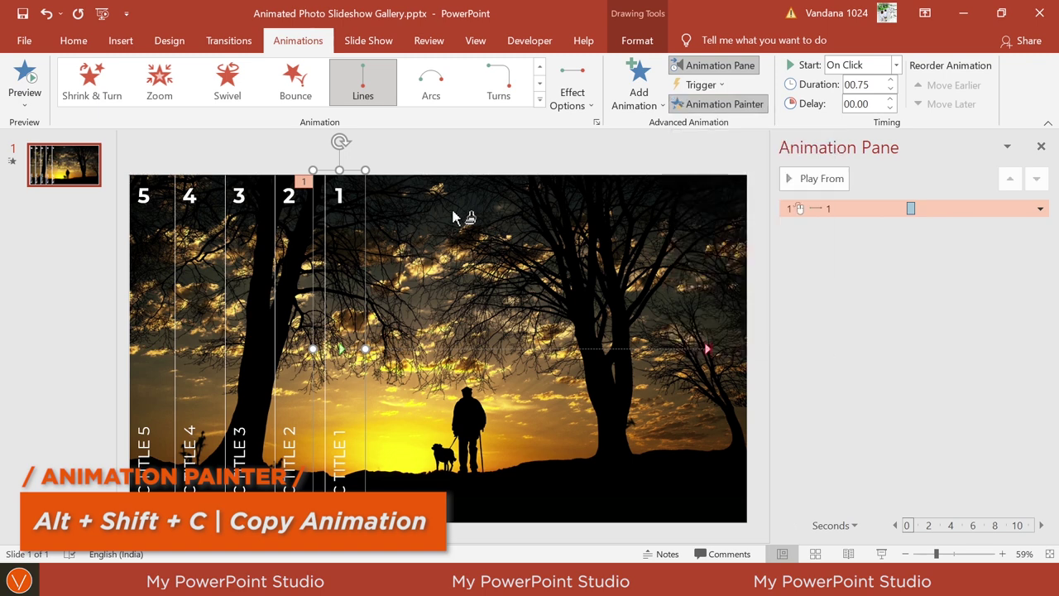
click(290, 200)
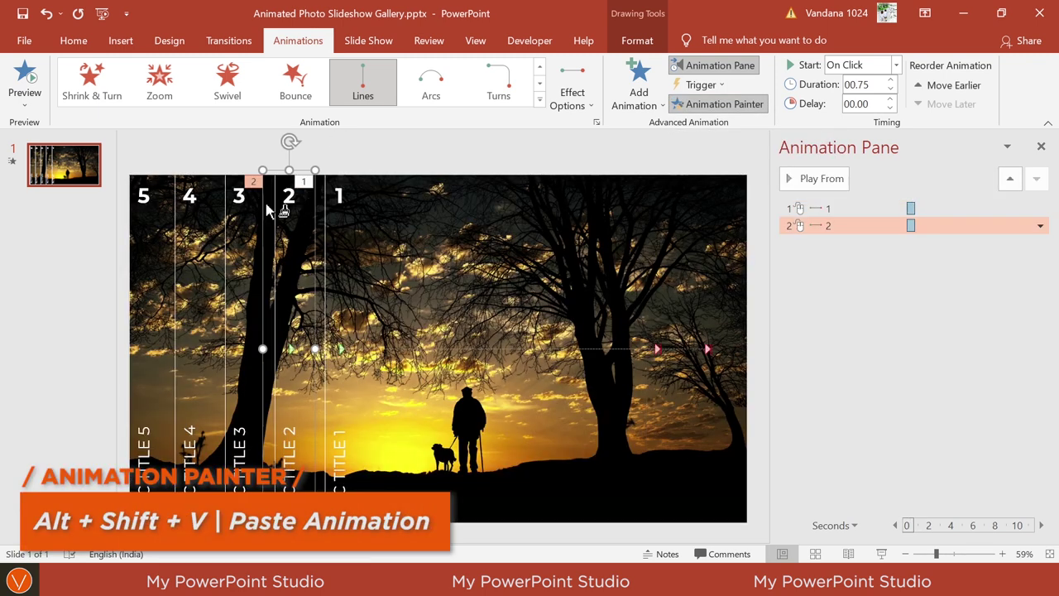
click(238, 196)
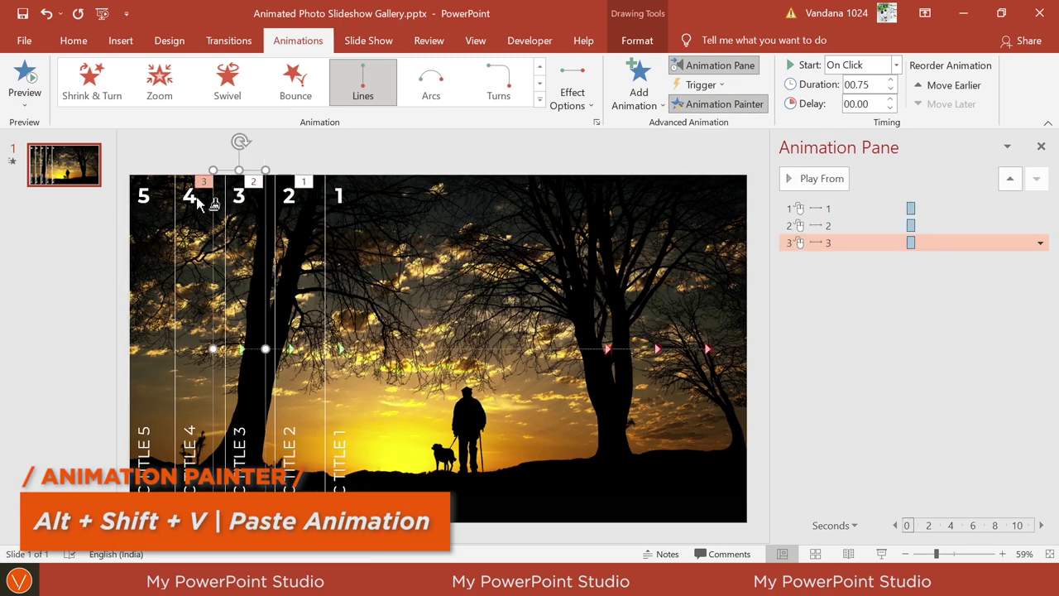
click(188, 196)
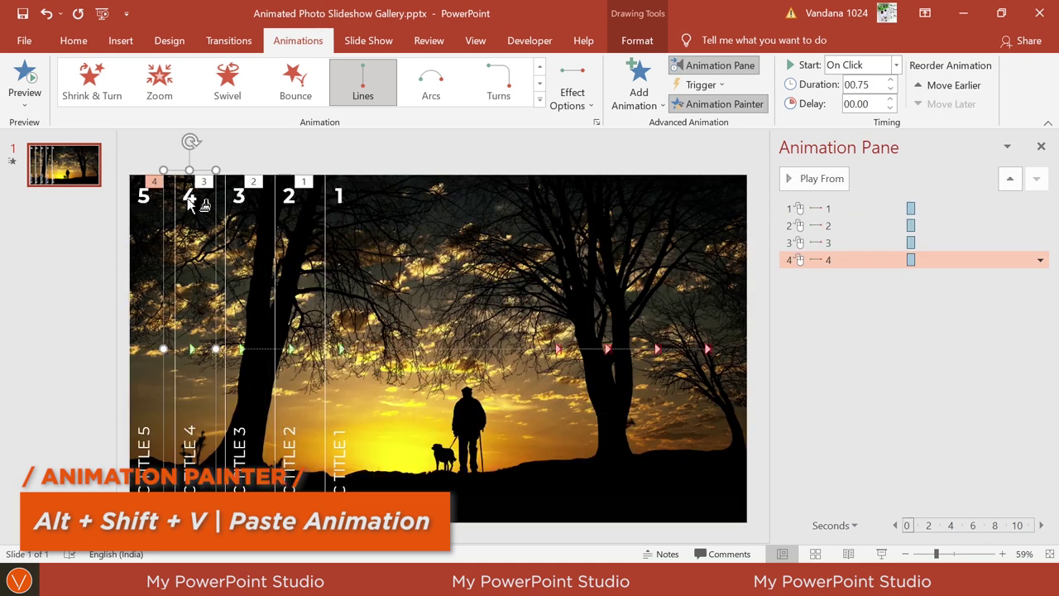
click(695, 103)
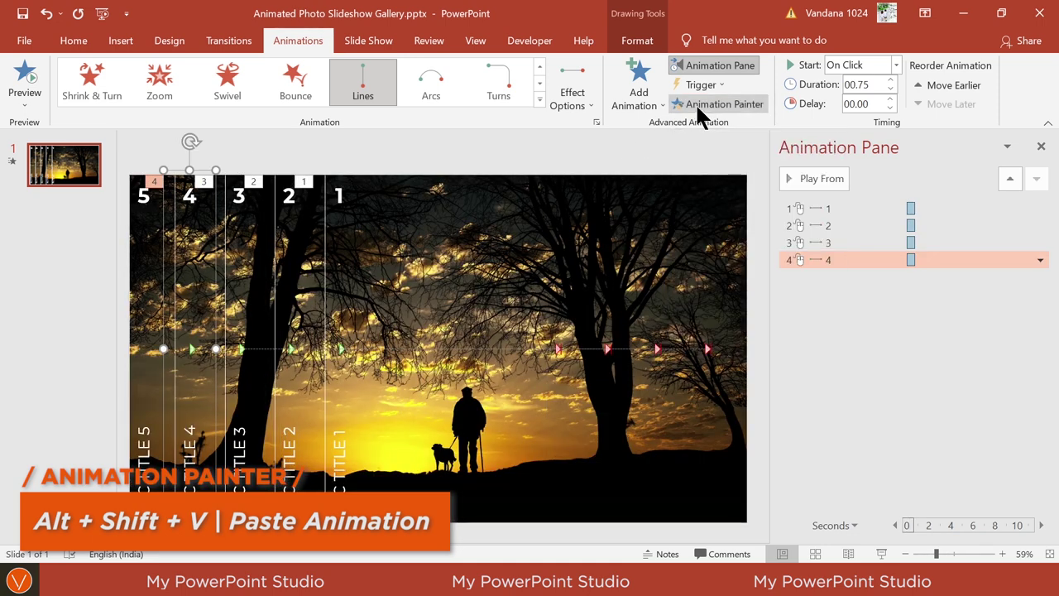
click(454, 164)
drag(448, 145, 161, 554)
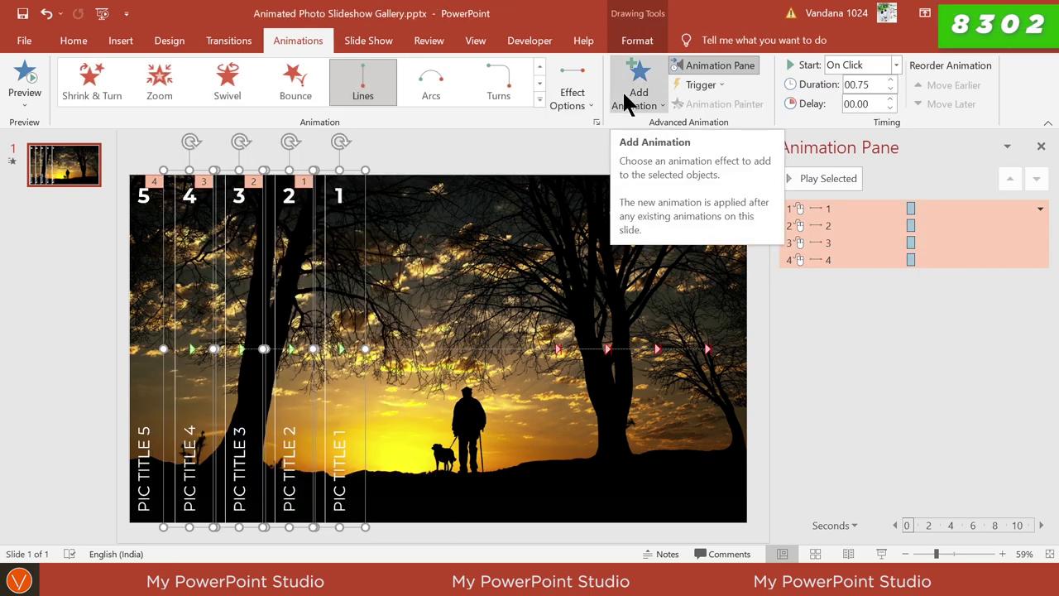
- Add a Fly In entrance from the Right to the selected strips
click(624, 91)
click(779, 157)
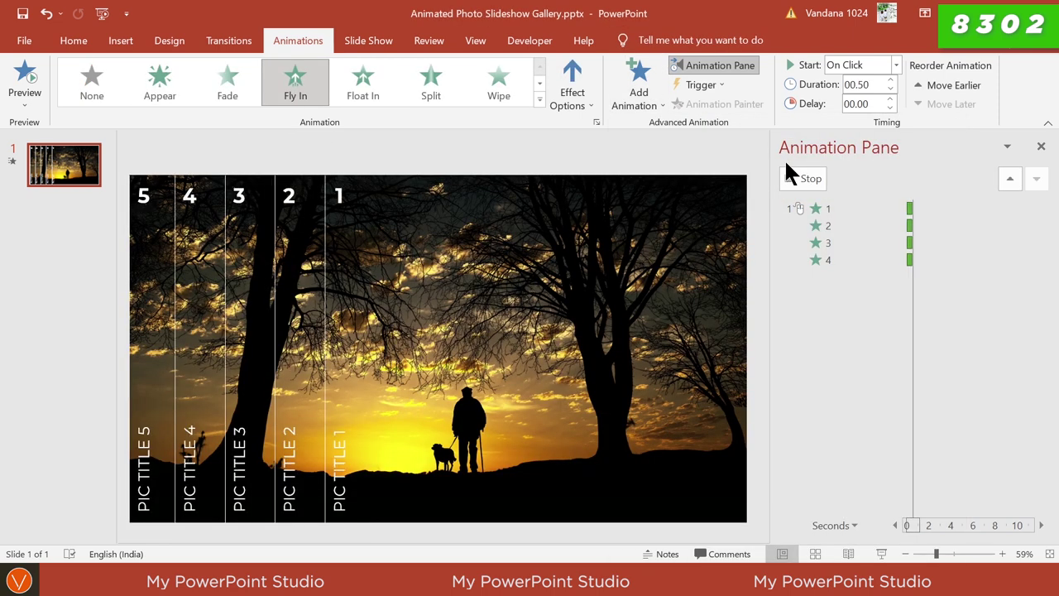
click(571, 93)
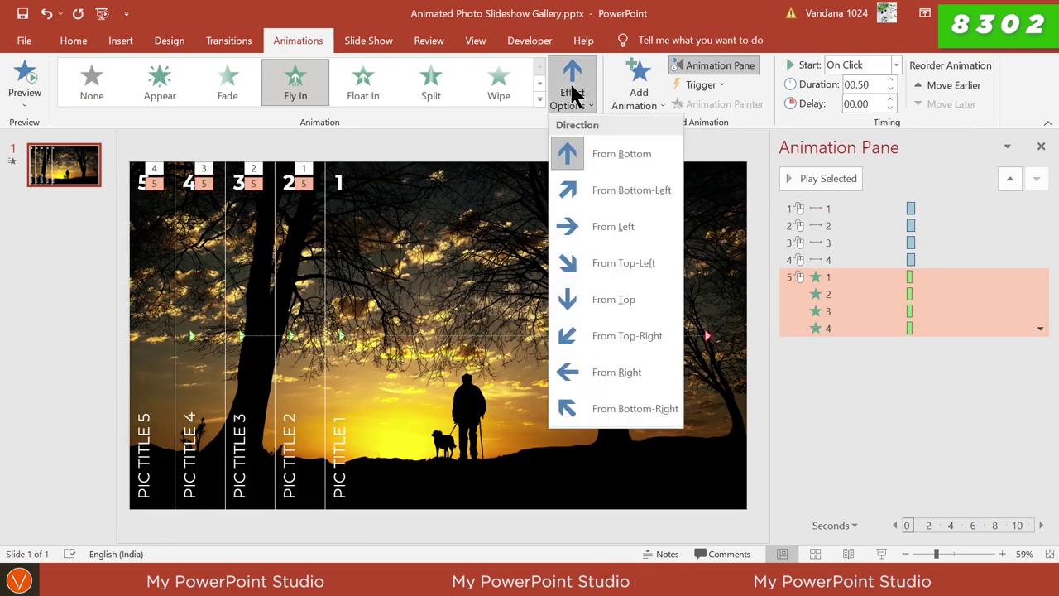
click(664, 379)
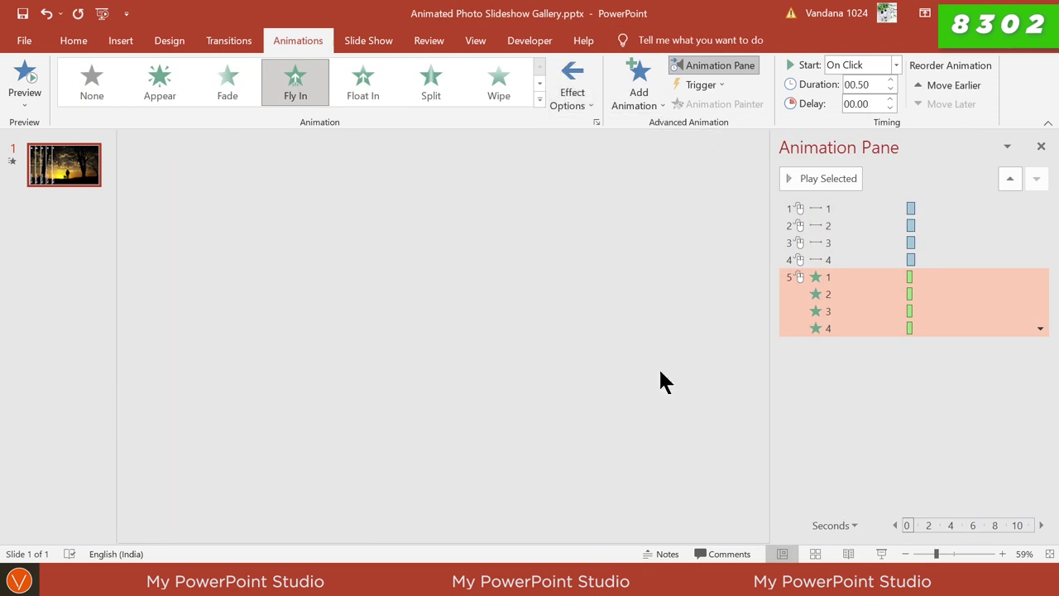
click(571, 96)
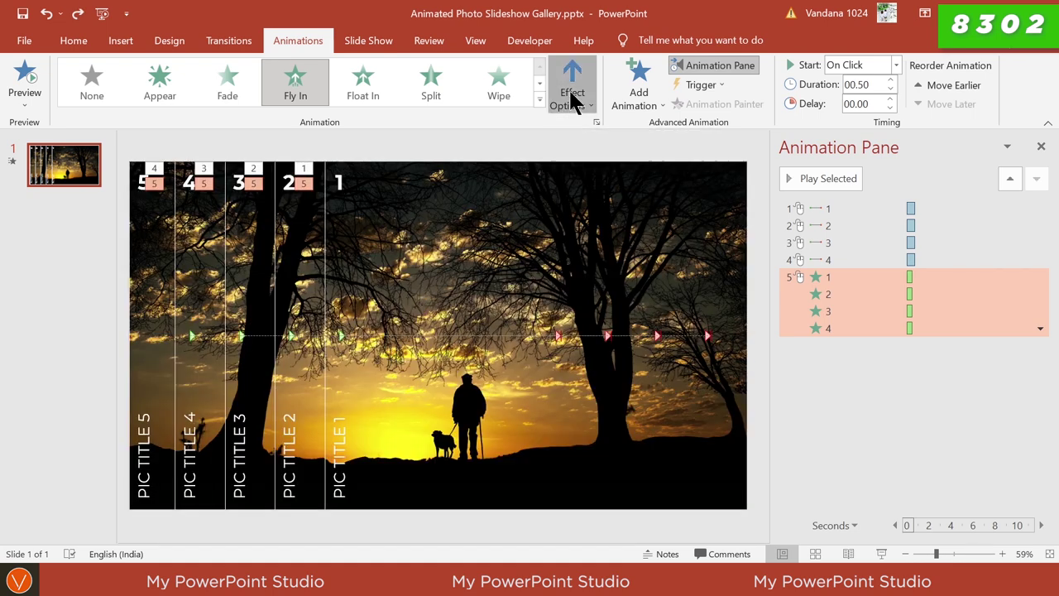
click(653, 375)
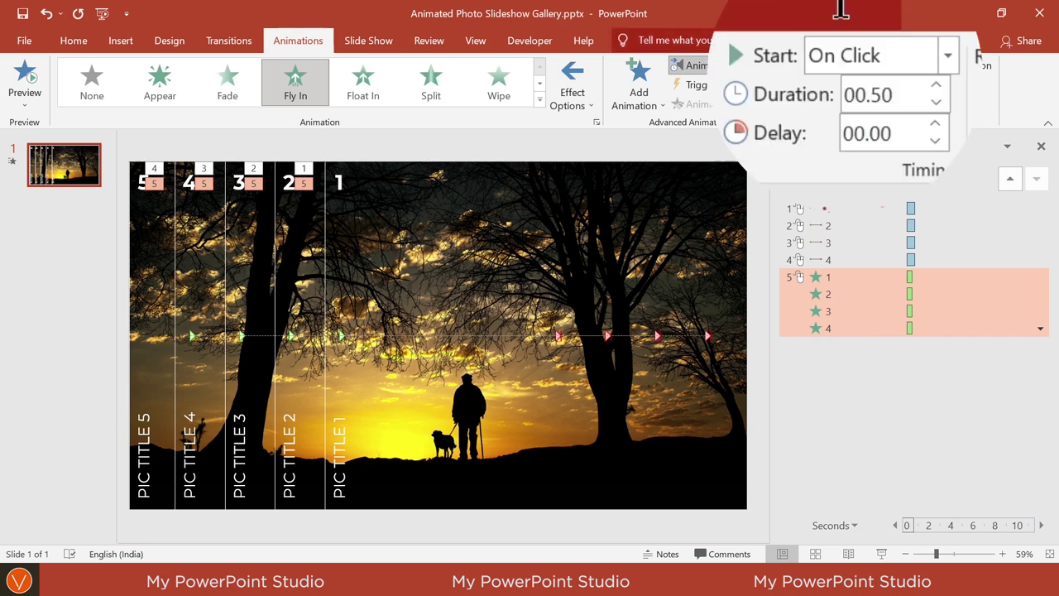
- Set the Fly Ins to With Previous, 00.25 duration, 0.25 sec smooth end, placed above the motion paths
click(877, 65)
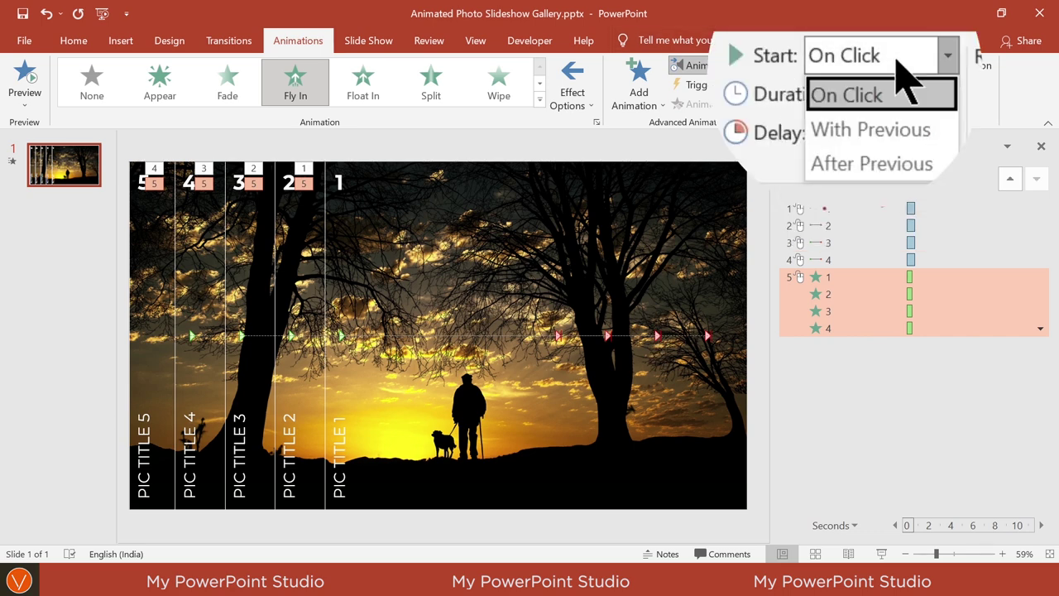
click(936, 133)
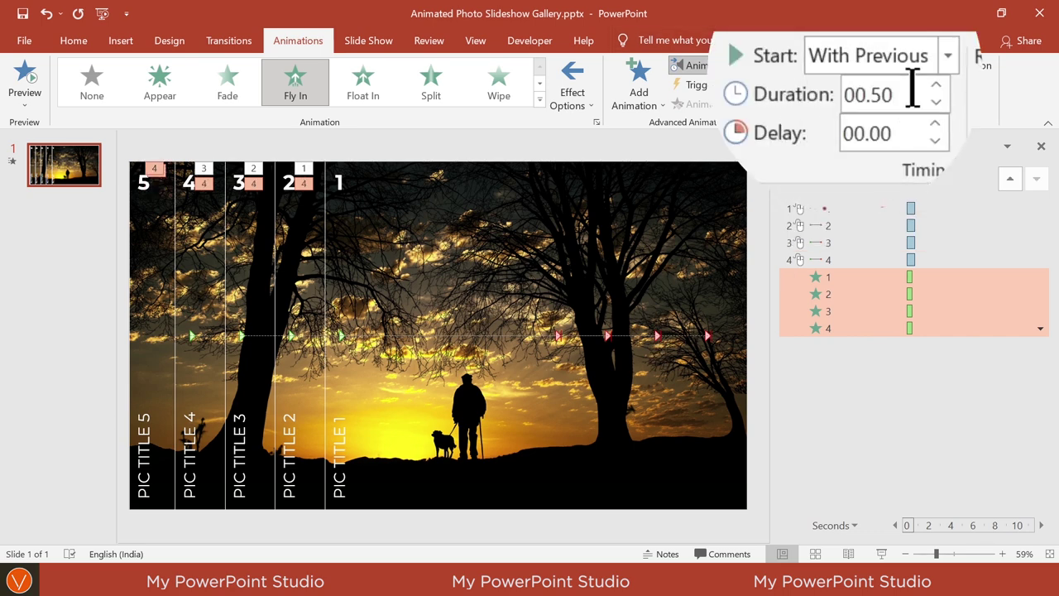
click(935, 101)
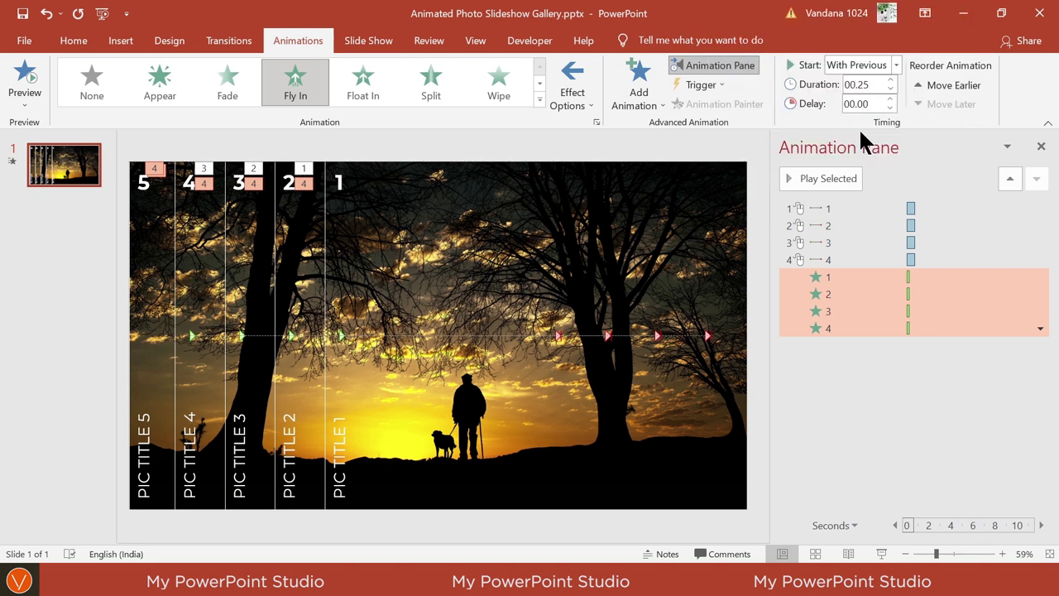
click(1040, 329)
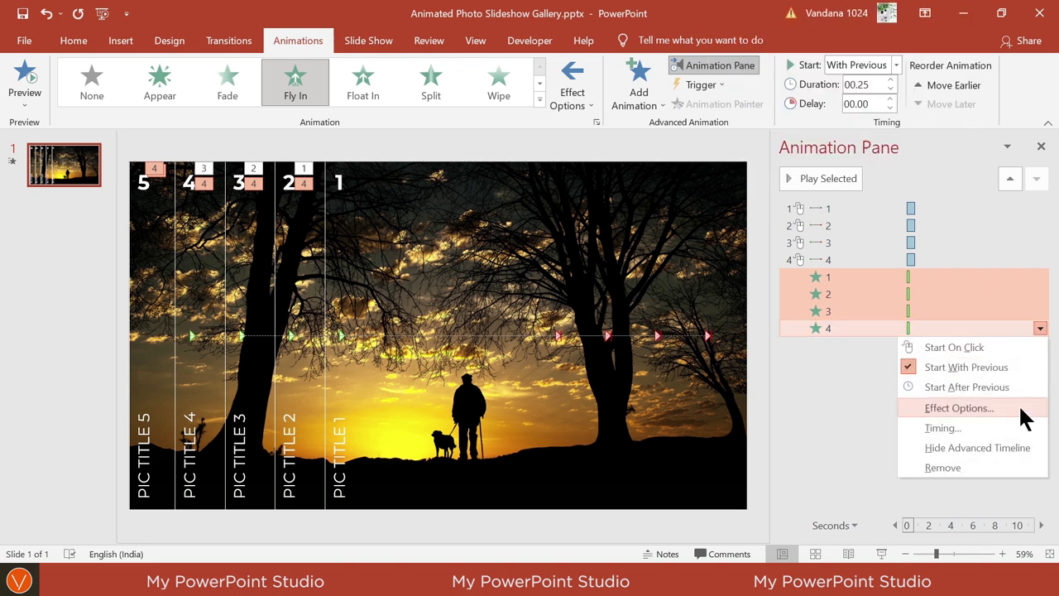
click(1022, 416)
drag(483, 240, 511, 243)
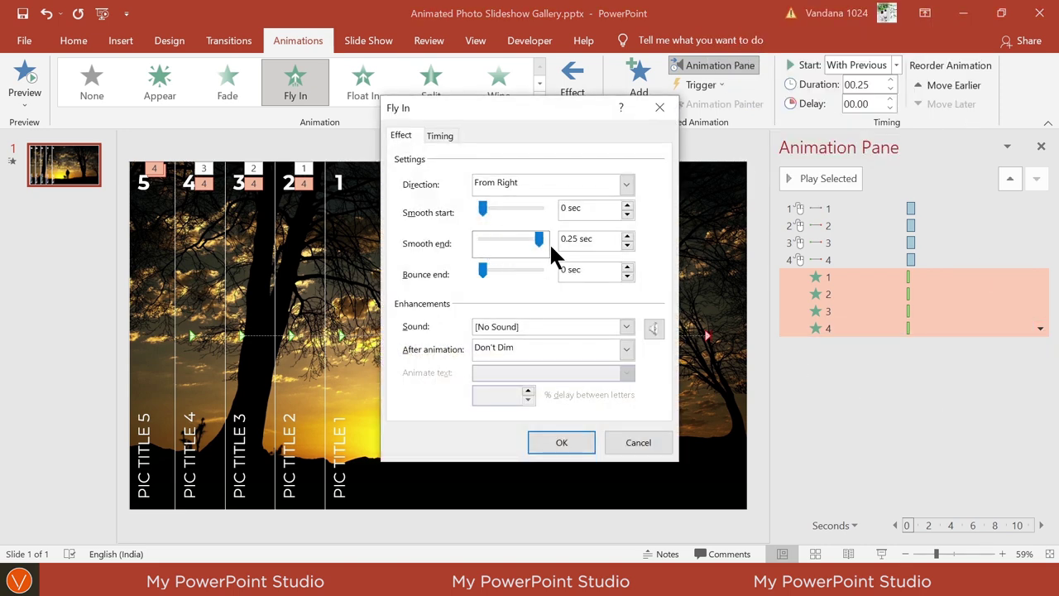
click(550, 445)
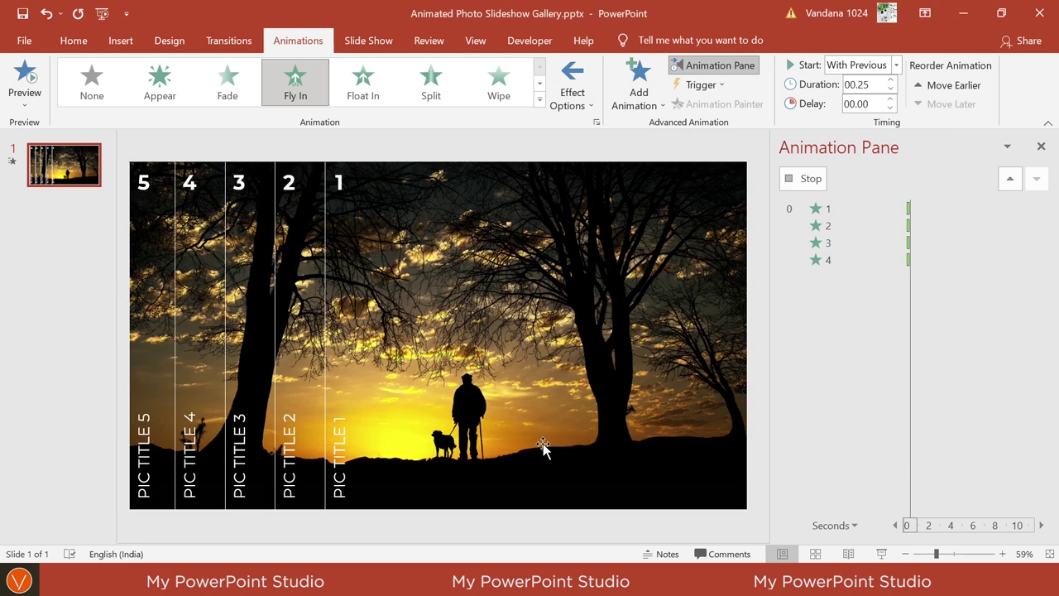
drag(844, 281, 875, 202)
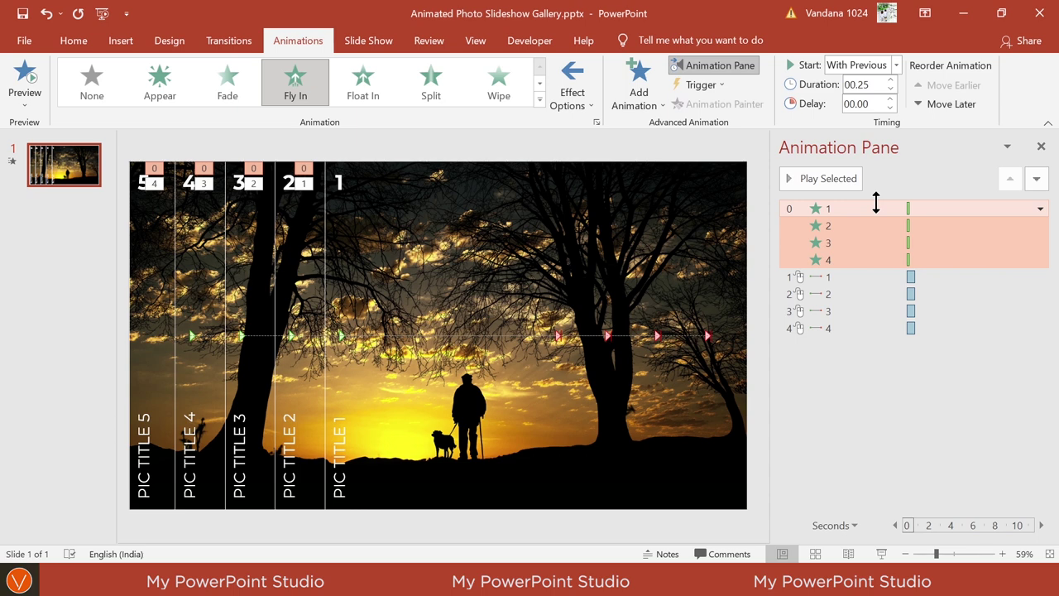
- Give Fly In animations 2 and 3 delays of 0.1 and 0.2 seconds
click(865, 225)
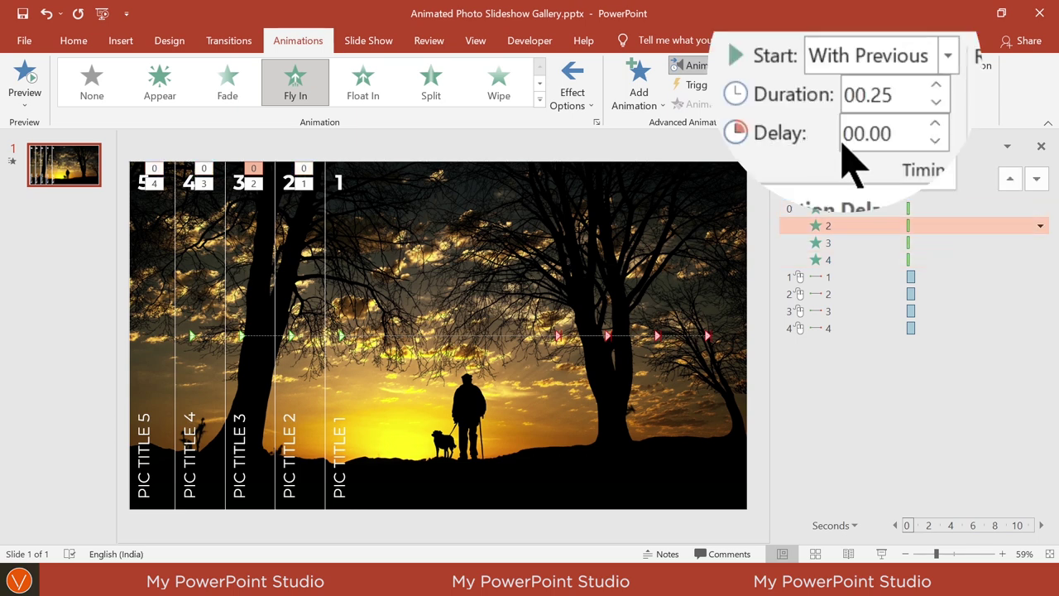
click(844, 144)
text(0.1)
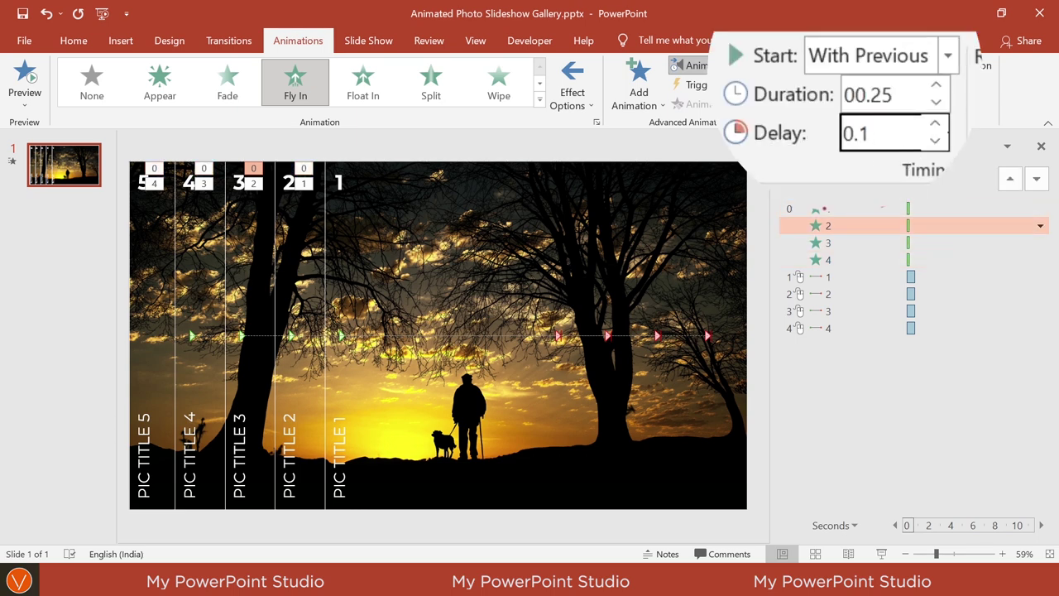
key(Return)
click(860, 241)
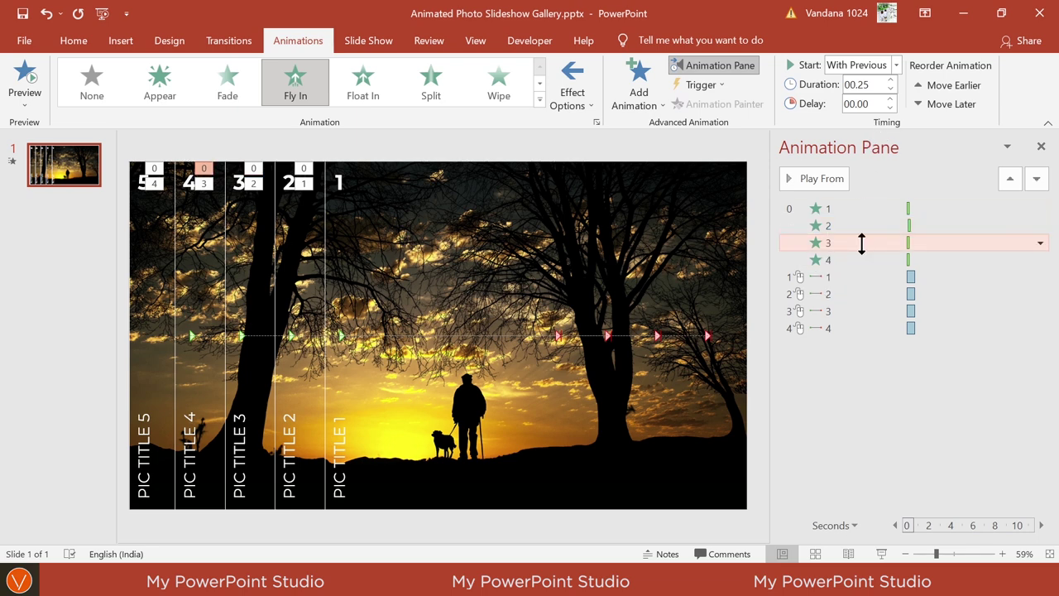
text(0.2)
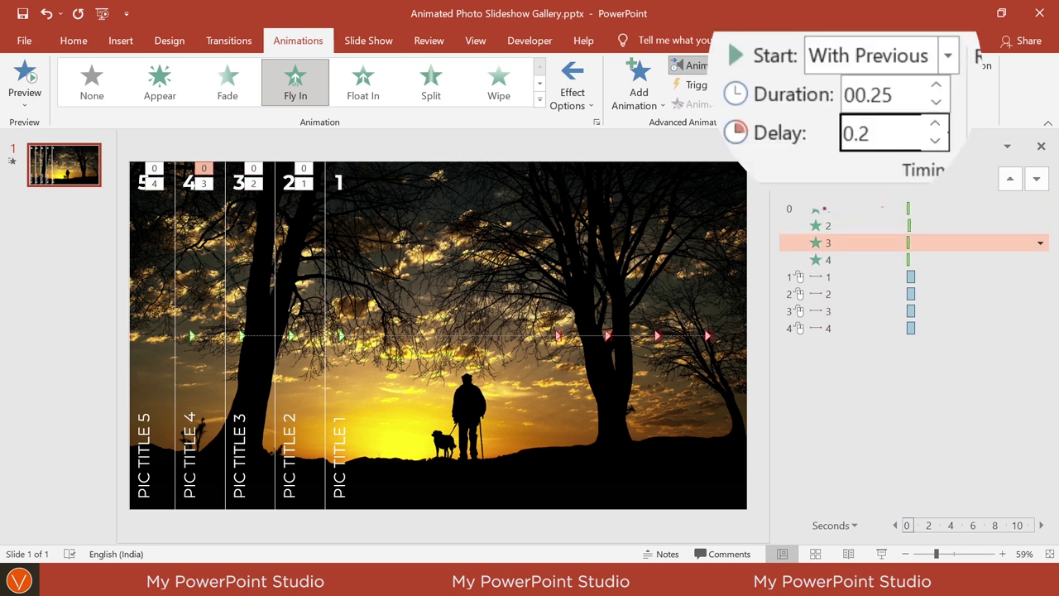
key(Return)
- Give Fly In animation 4 a 0.3-second delay and narrow the Animation Pane
click(866, 260)
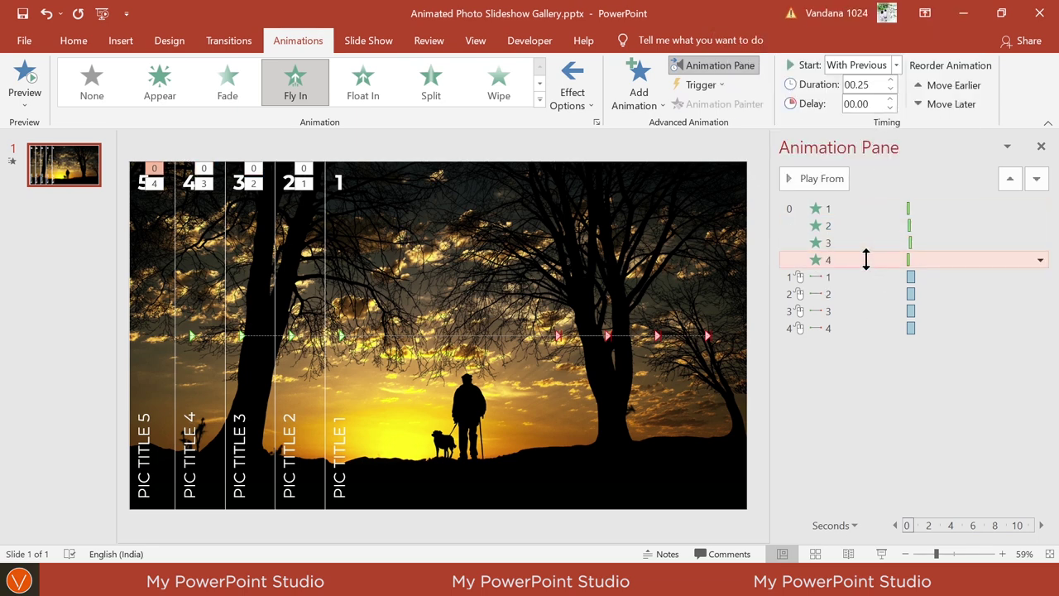
click(861, 104)
text(0.3)
key(Return)
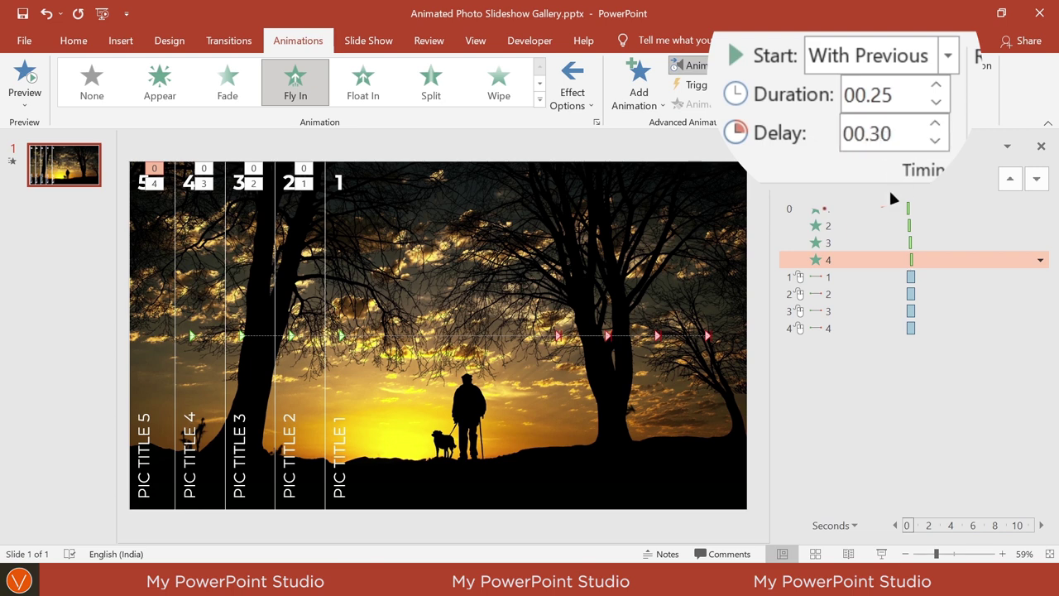
click(752, 331)
drag(772, 307, 890, 290)
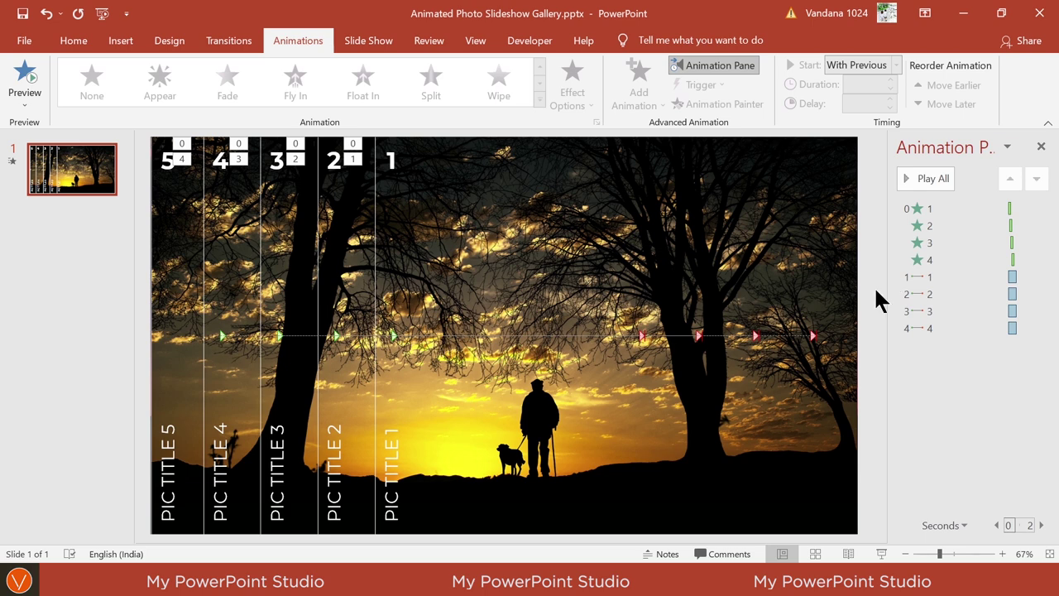
- Select Pictures 1–5 in the Selection Pane and enlarge them evenly about their centre
click(76, 43)
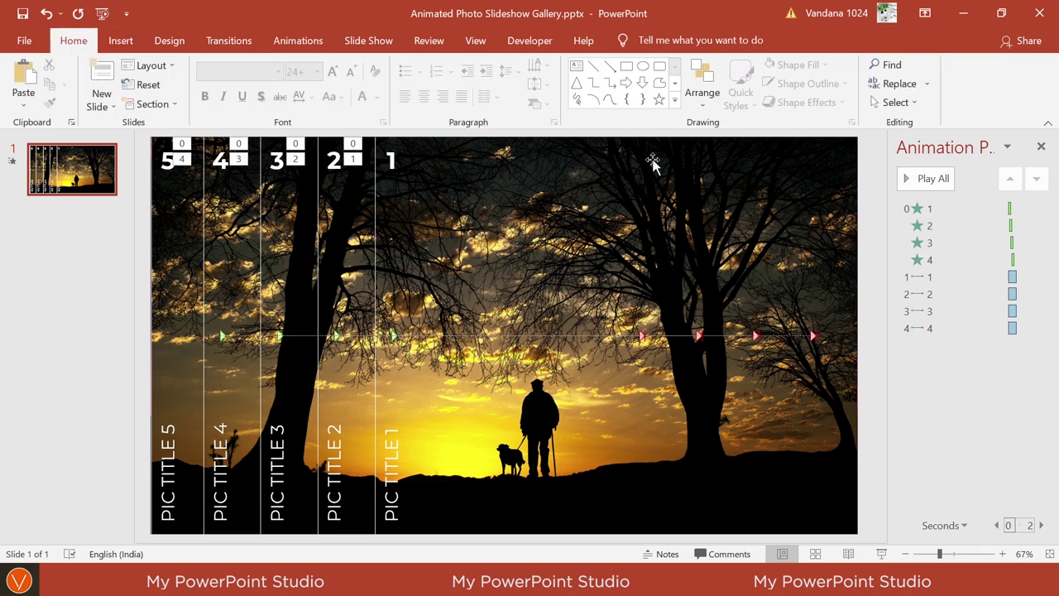
click(705, 103)
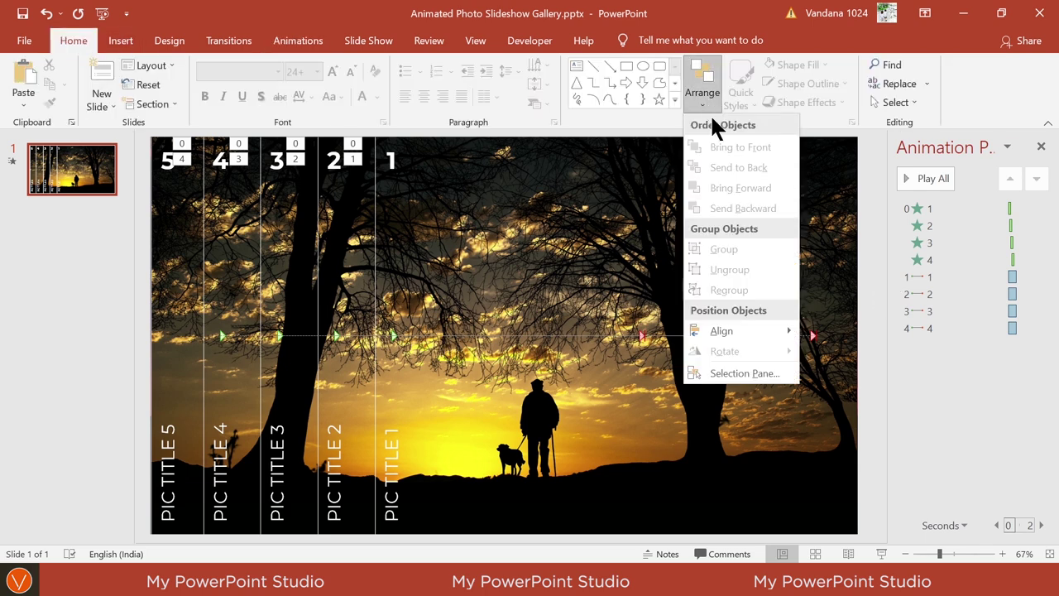
click(748, 374)
scroll(863, 313, down, 1)
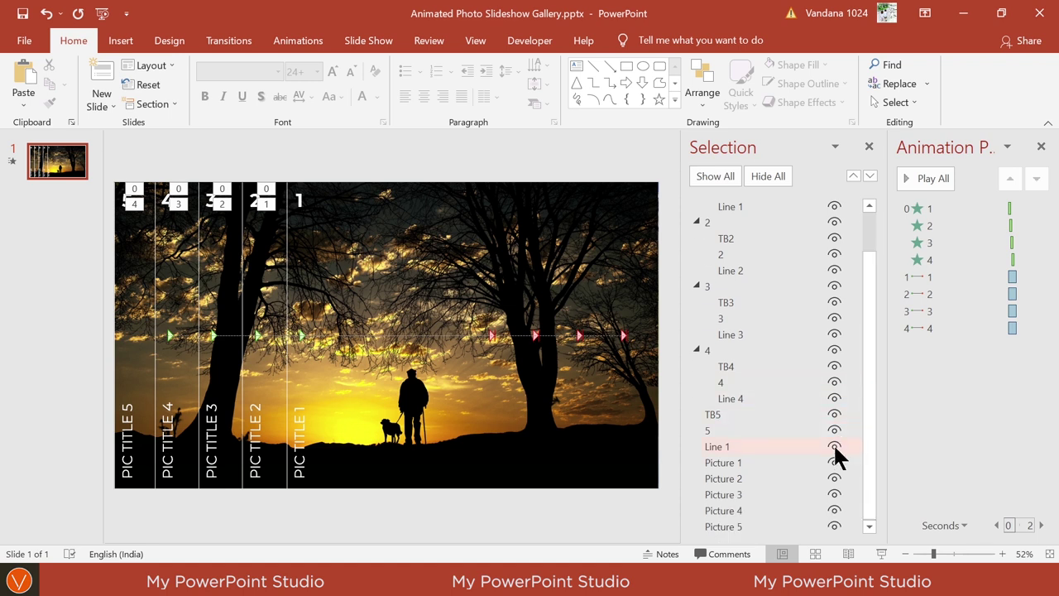
click(765, 460)
ctrl+click(748, 479)
ctrl+click(740, 494)
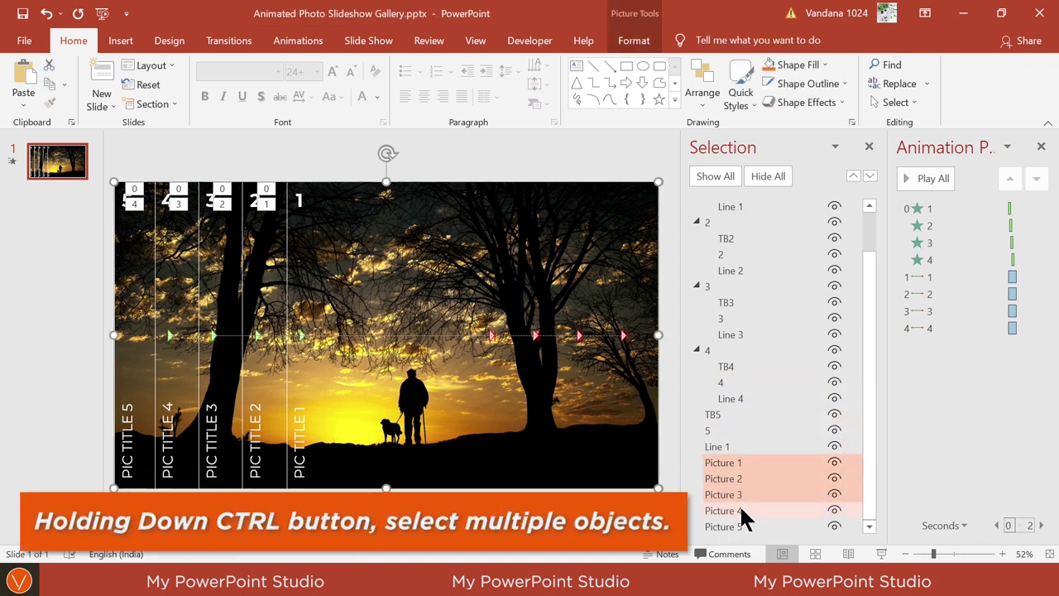
ctrl+click(740, 509)
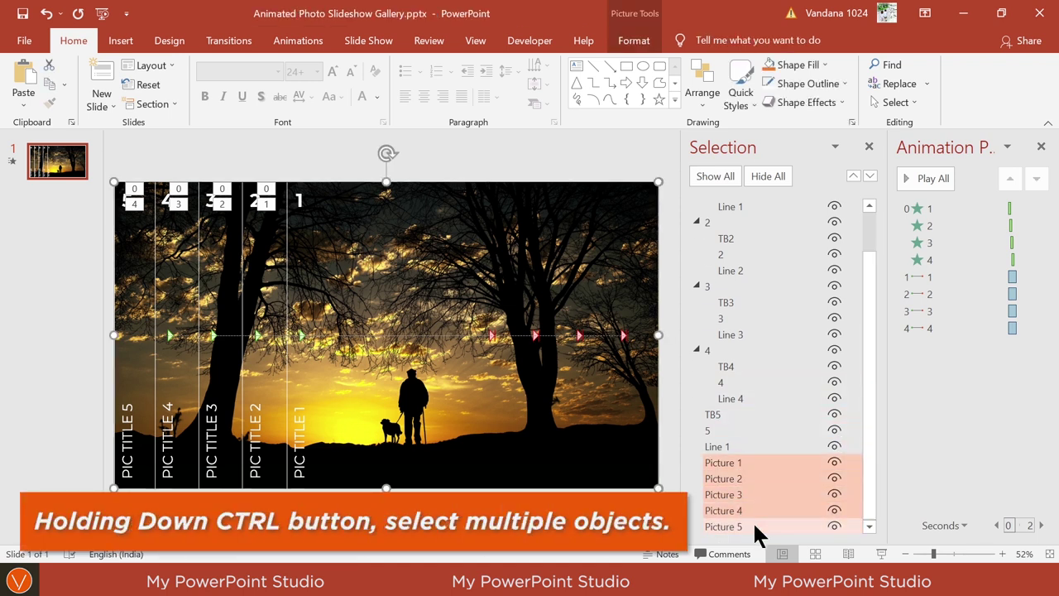
ctrl+click(756, 527)
ctrl+scroll(638, 489, down, 2)
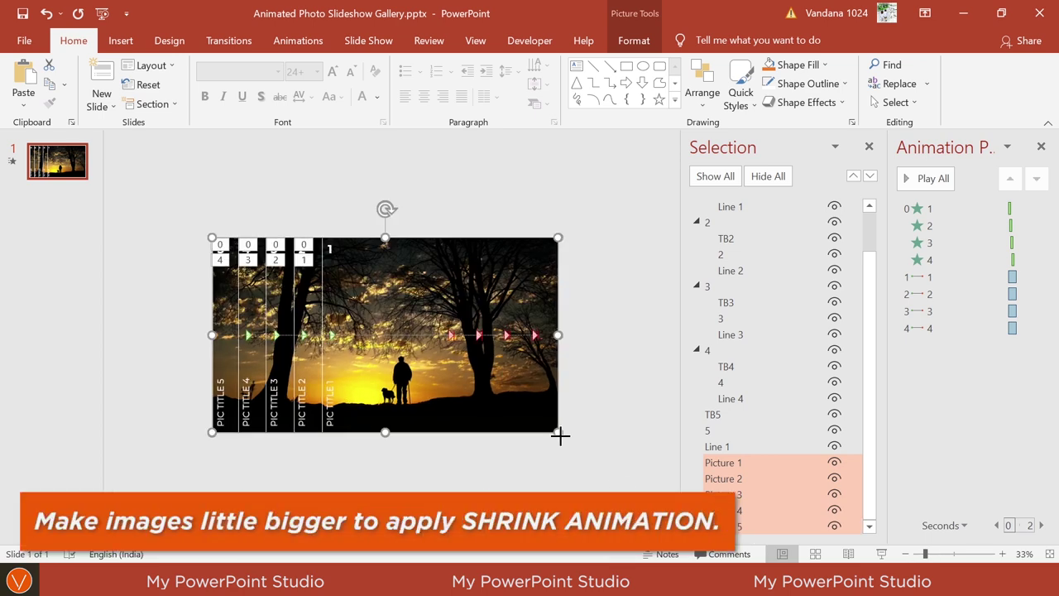
drag(560, 435, 581, 447)
click(641, 459)
- Hide Picture 1 and give Picture 2 a Fade entrance
click(771, 479)
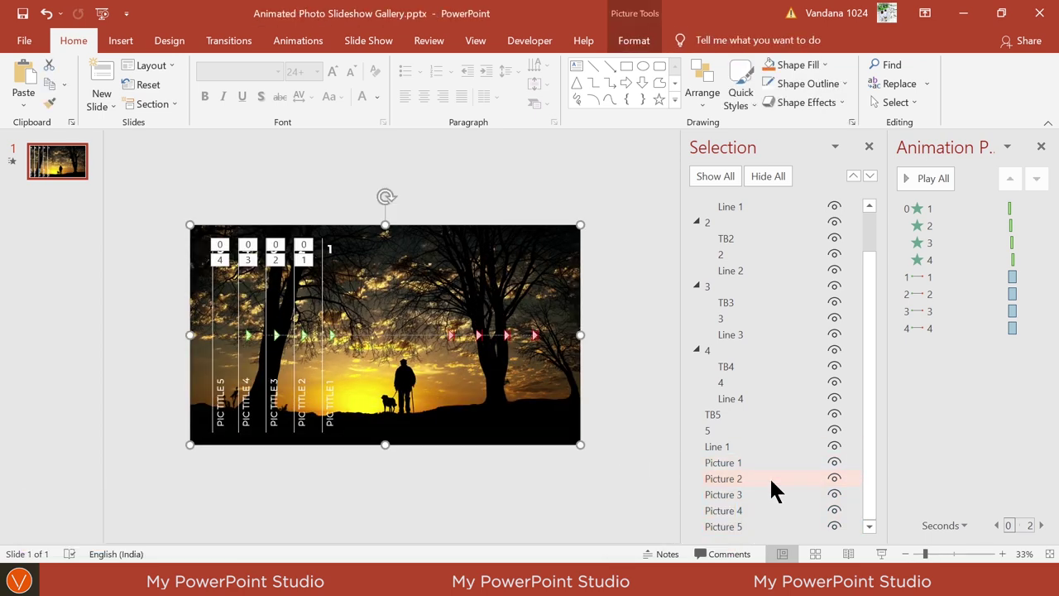
click(834, 462)
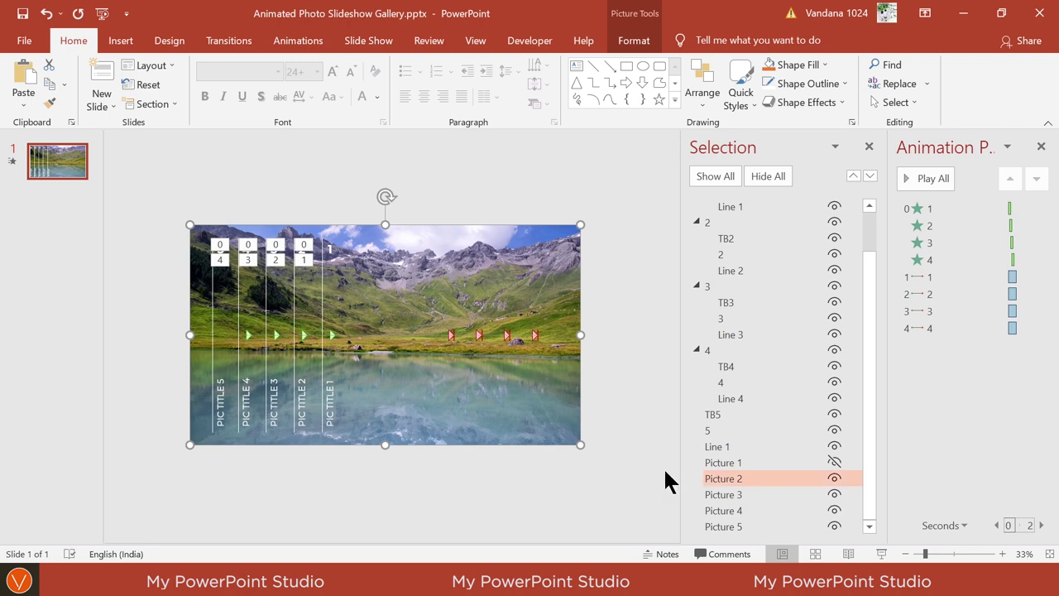
click(310, 41)
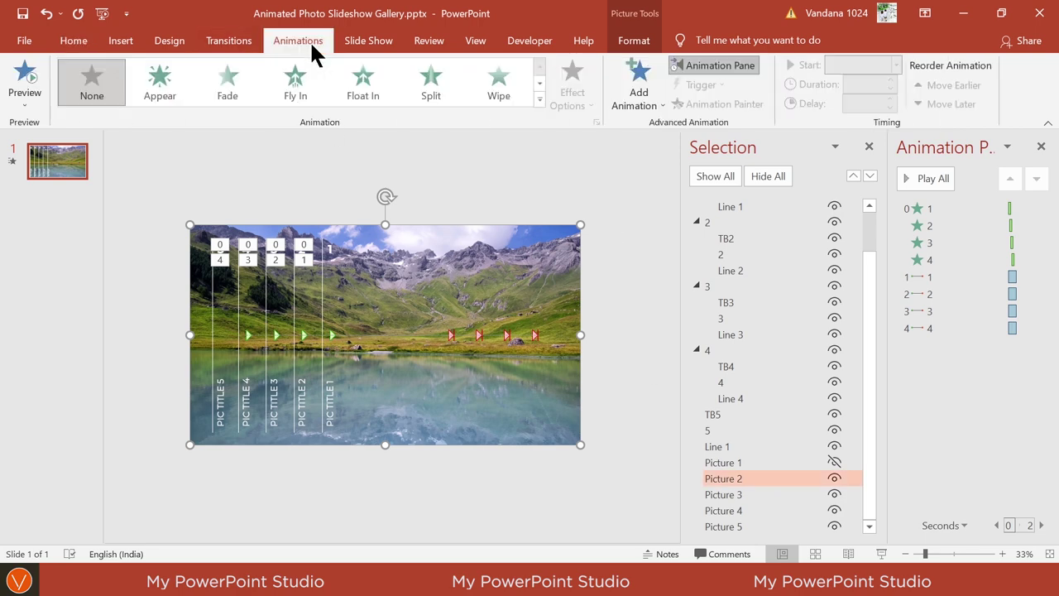
click(237, 87)
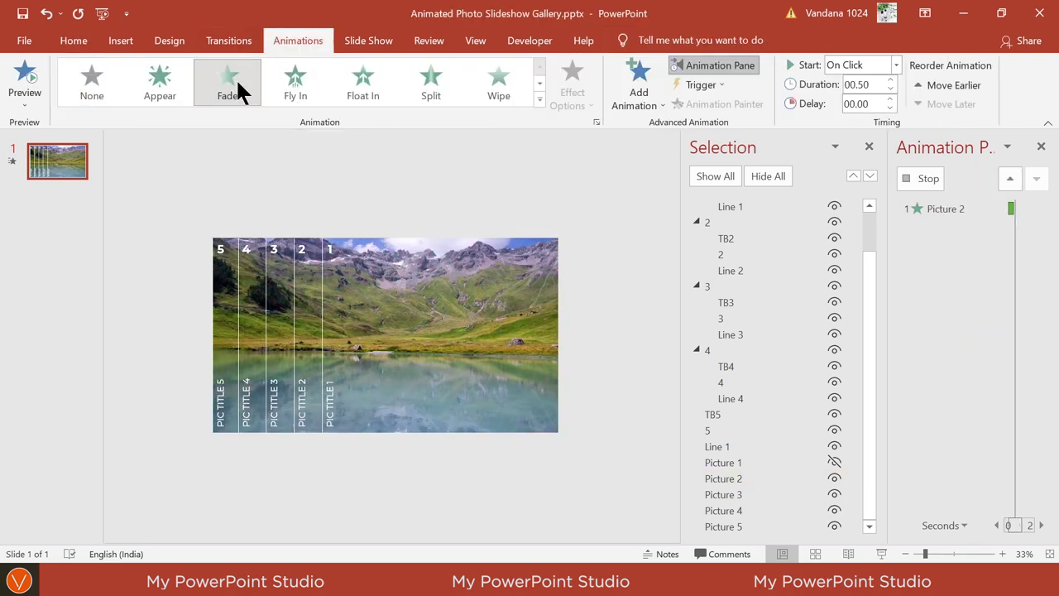
- Shorten Picture 2's Fade to 00.25 and add a Grow/Shrink emphasis
click(890, 88)
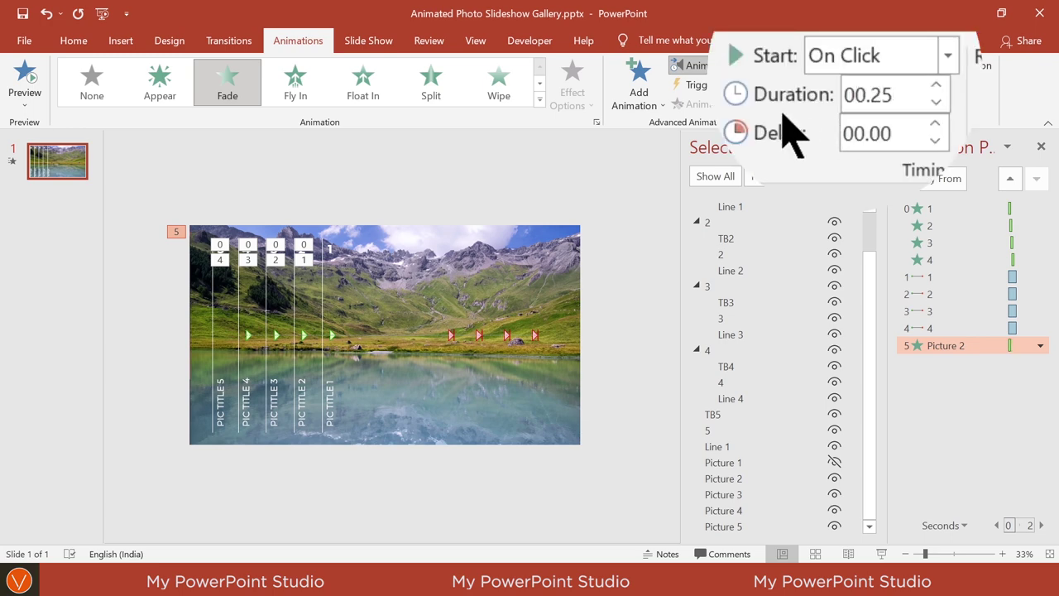
click(646, 100)
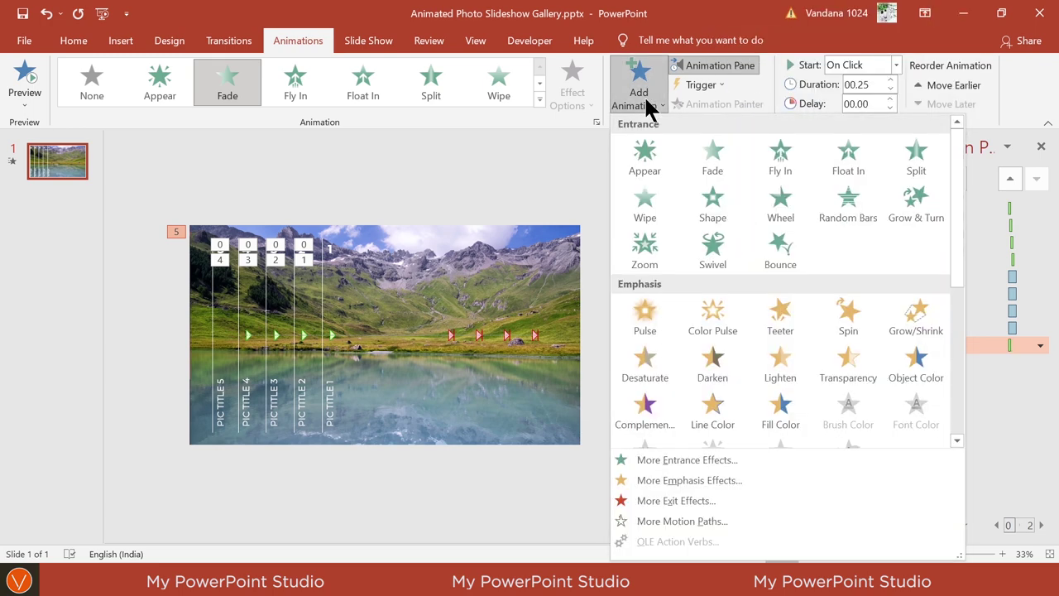
click(914, 326)
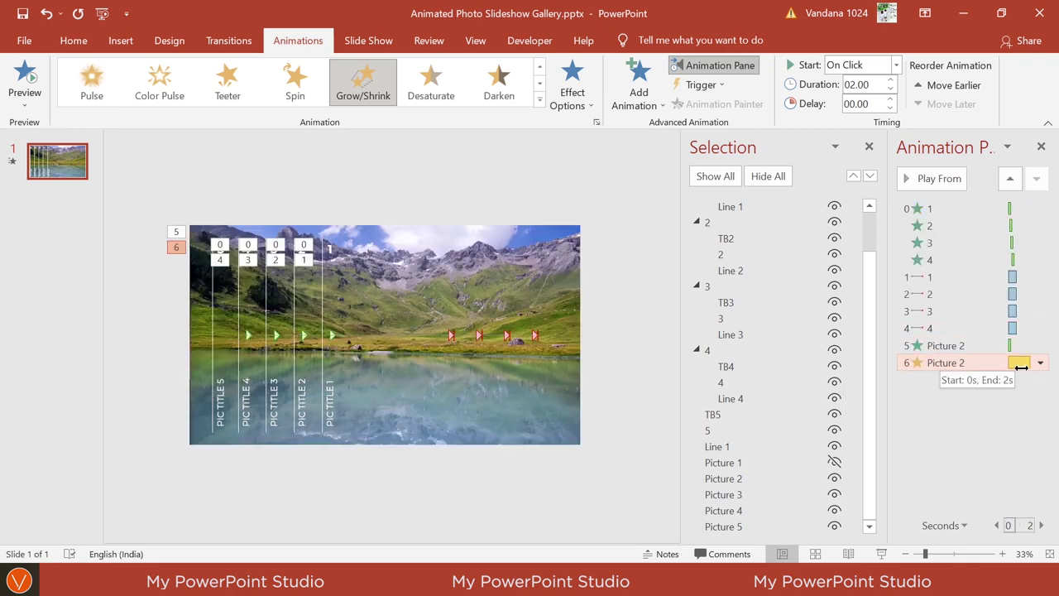
- Set the Grow/Shrink to a custom 90% size with a 2 sec smooth end
click(1039, 363)
click(959, 441)
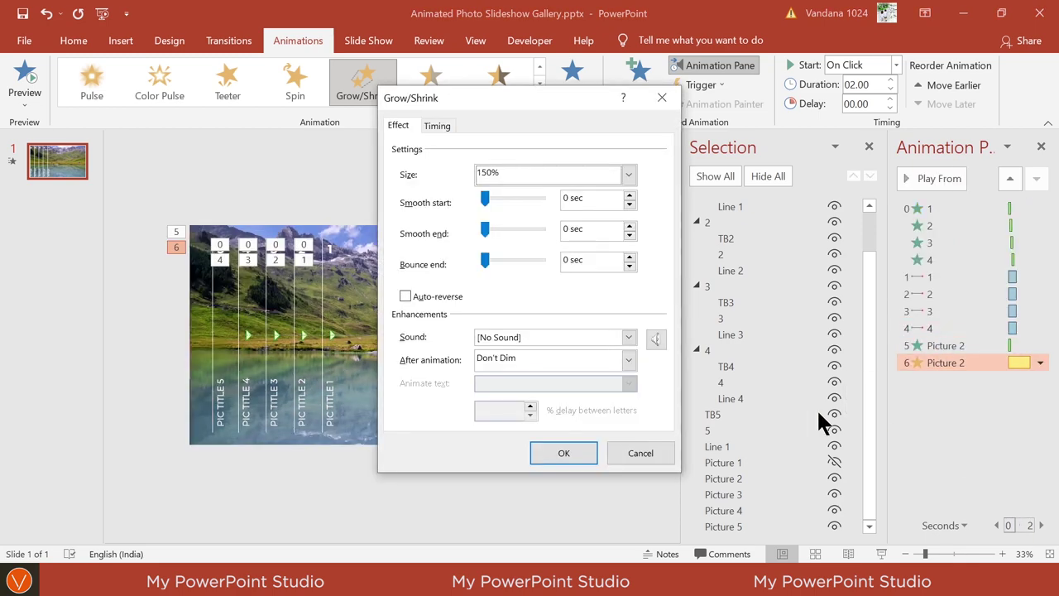
click(484, 231)
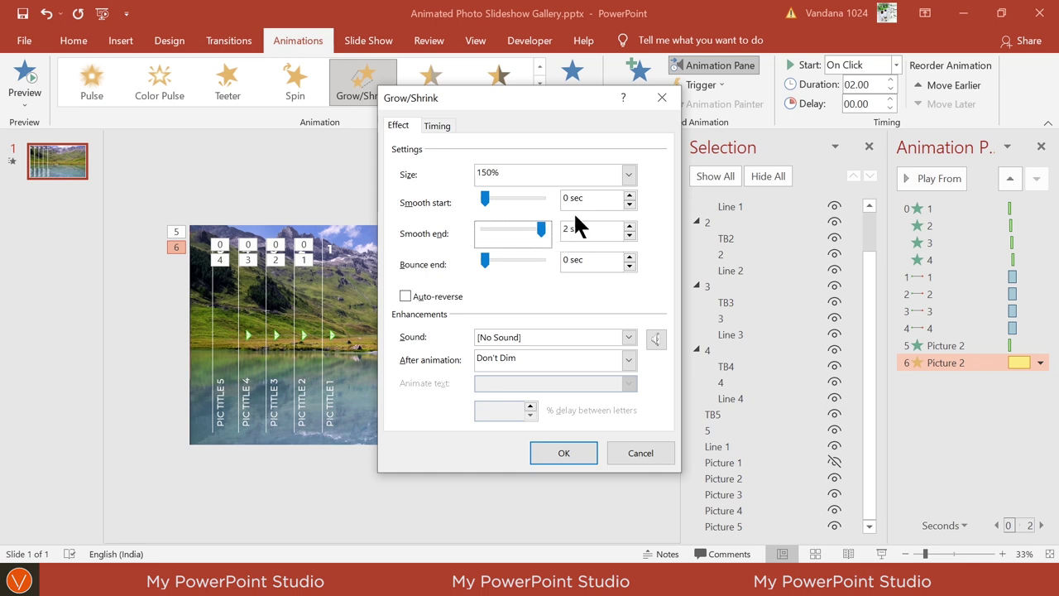
click(627, 173)
click(619, 274)
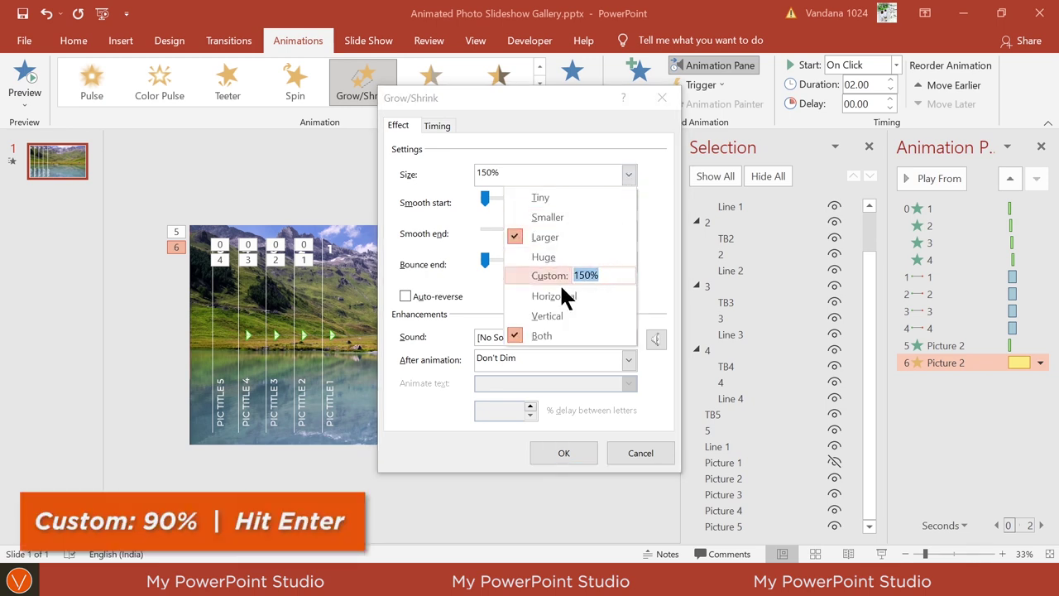
text(90)
key(Return)
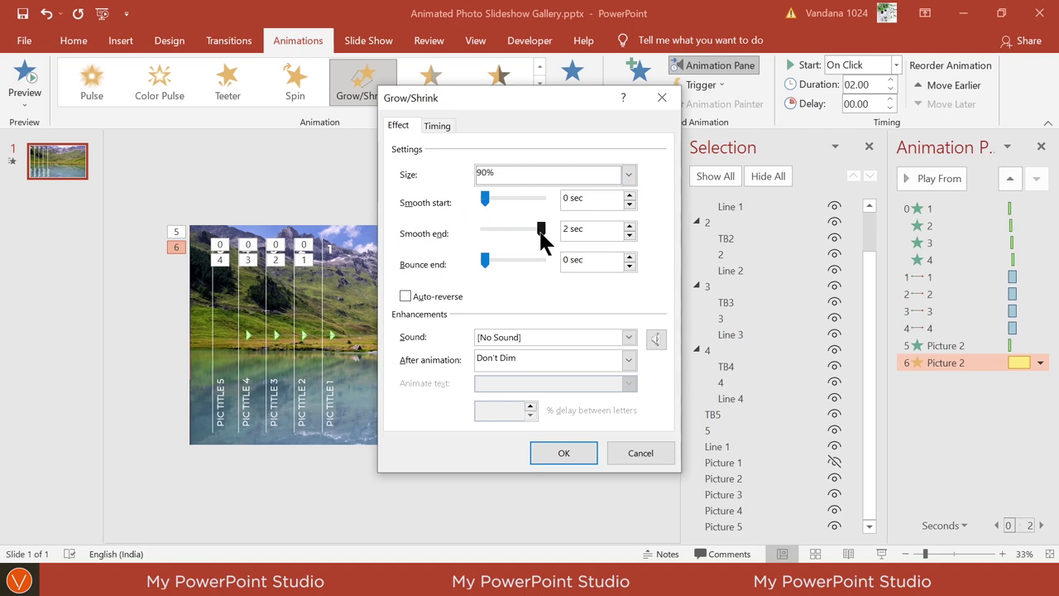
click(554, 452)
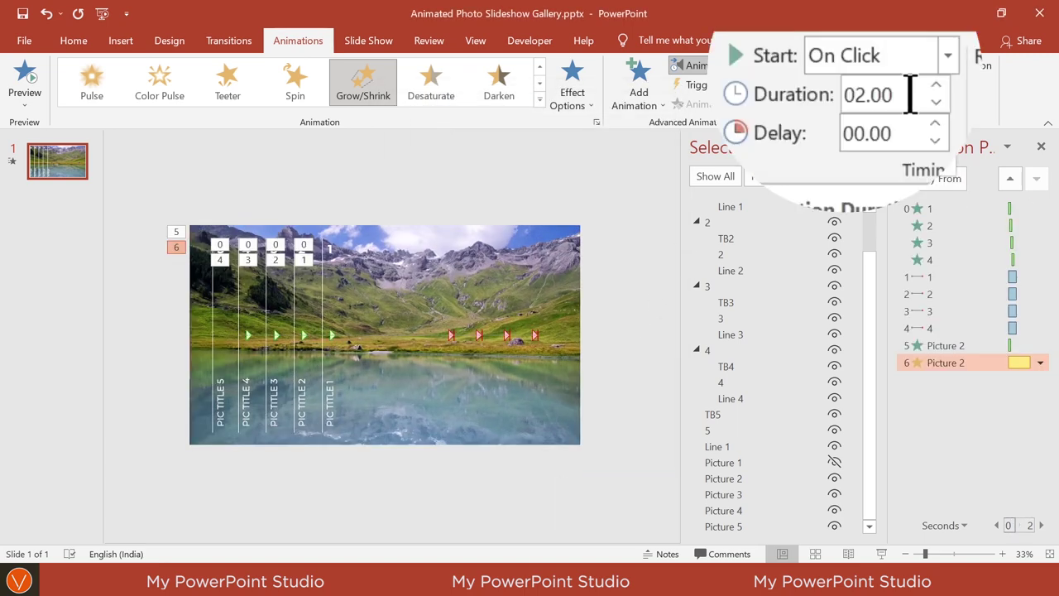
- Set the shrink to 2.5 s, start both Picture 2 effects With Previous, and place them after motion path 1
double_click(860, 84)
text(2.5)
key(Return)
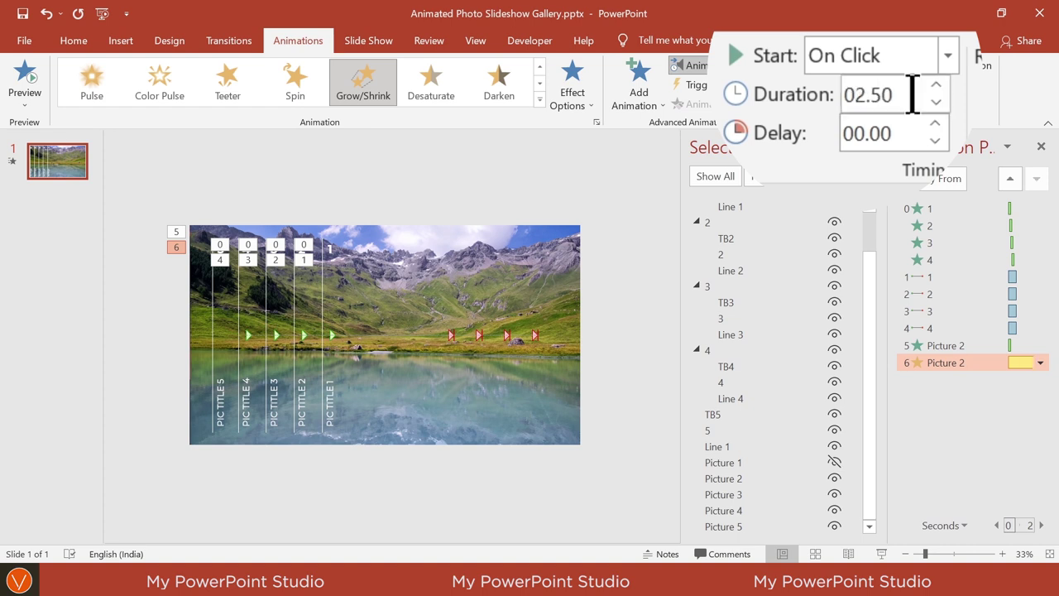
shift+click(965, 347)
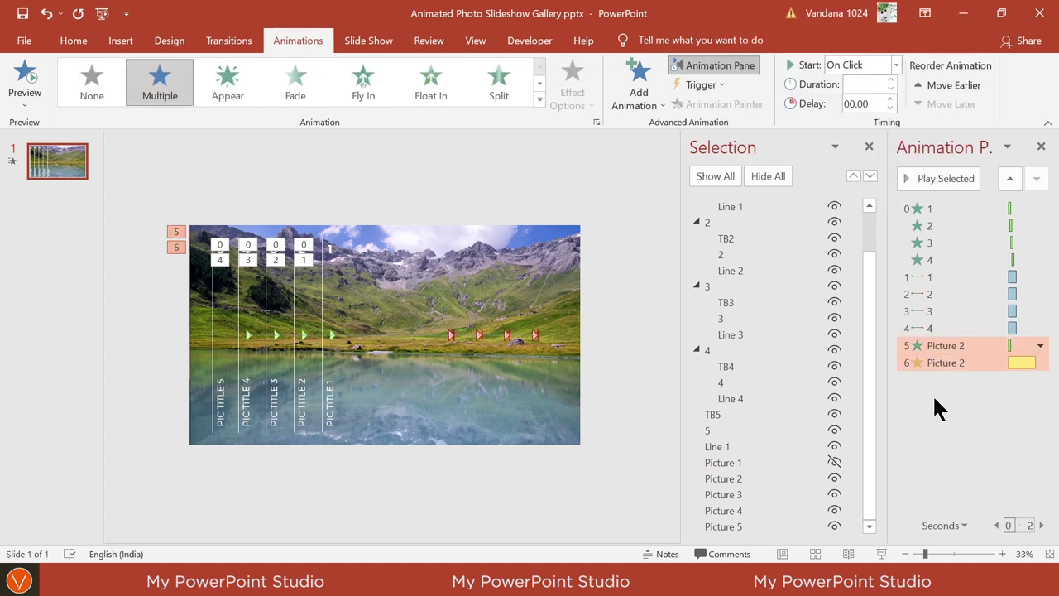
click(849, 65)
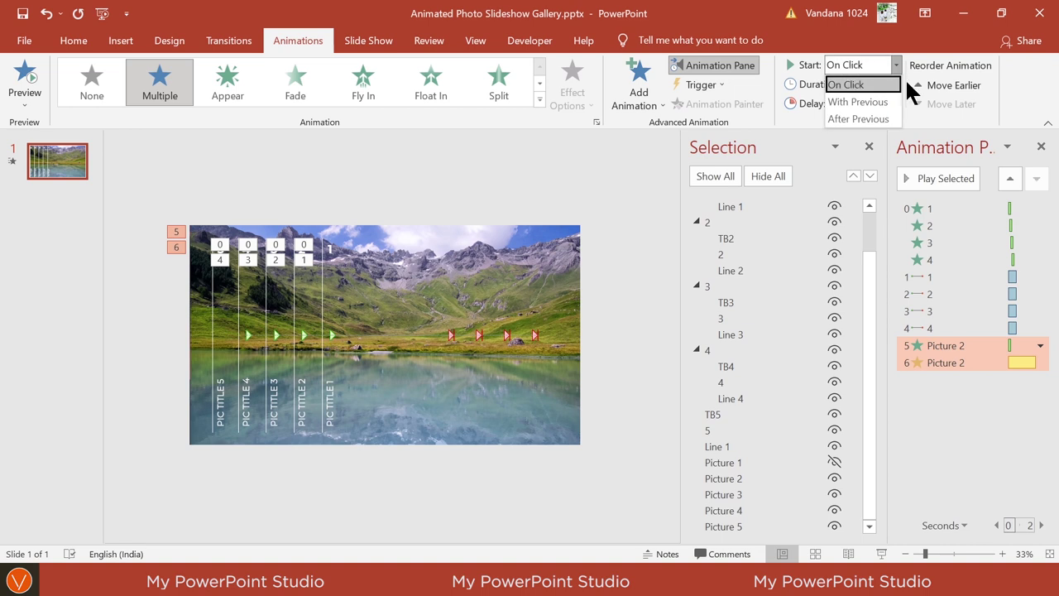
click(865, 102)
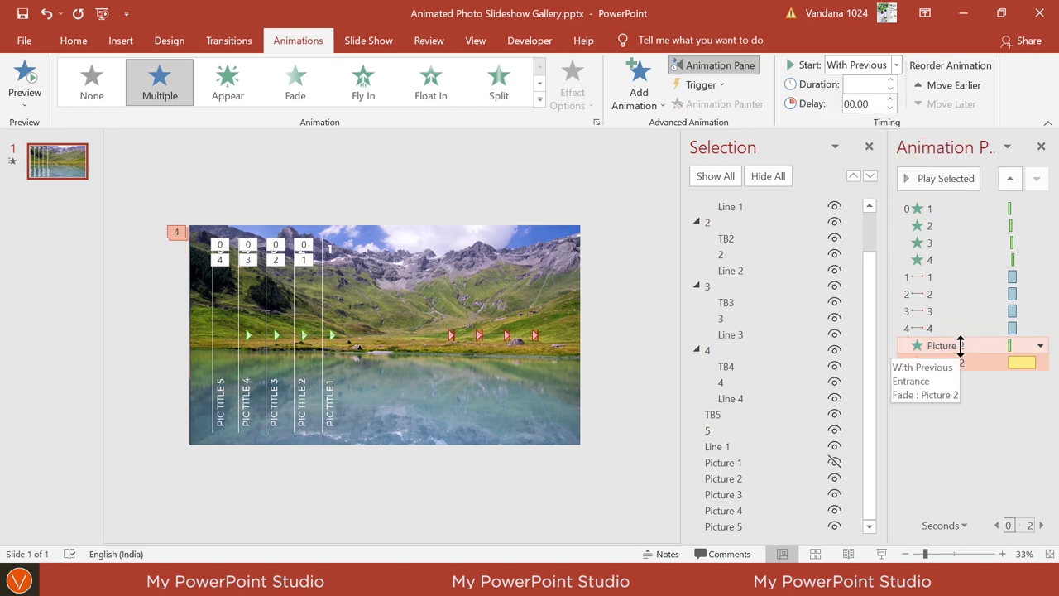
drag(962, 354, 976, 287)
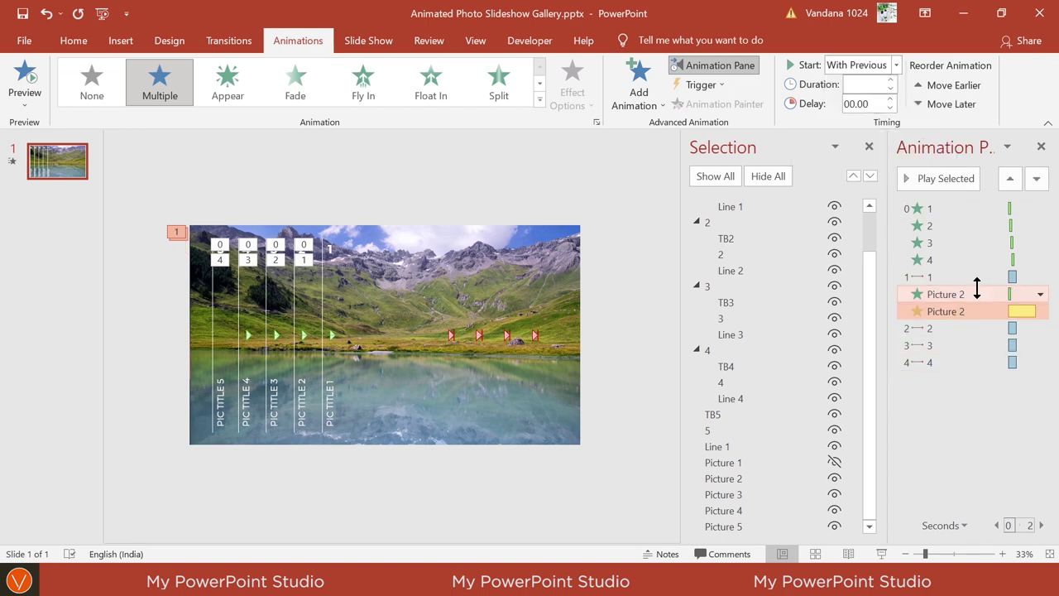
- Paint Picture 2's Fade and Grow/Shrink onto Pictures 3, 4 and 5, hiding each covering picture
click(678, 431)
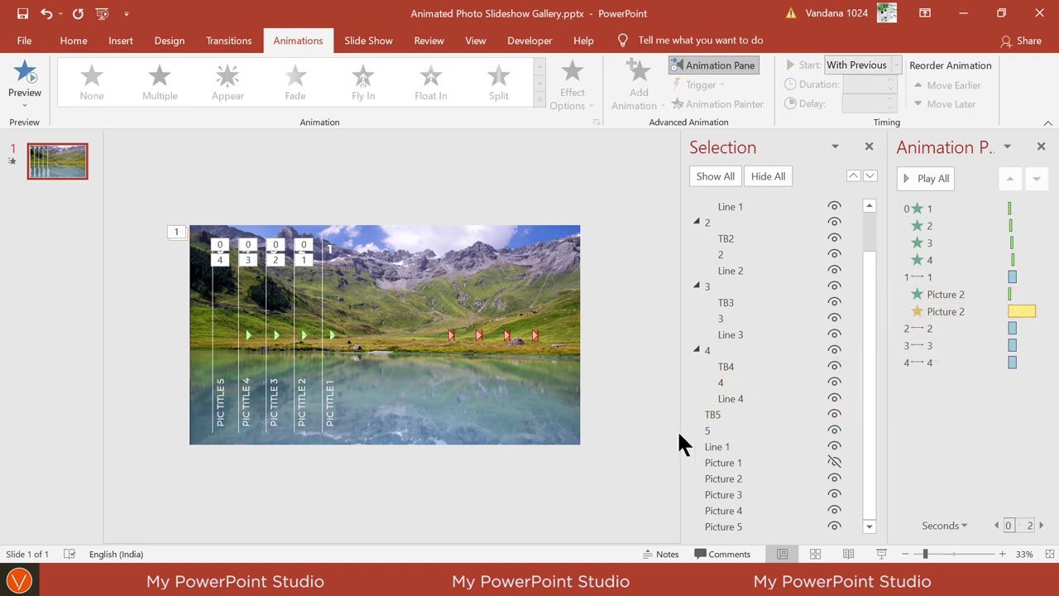
click(766, 477)
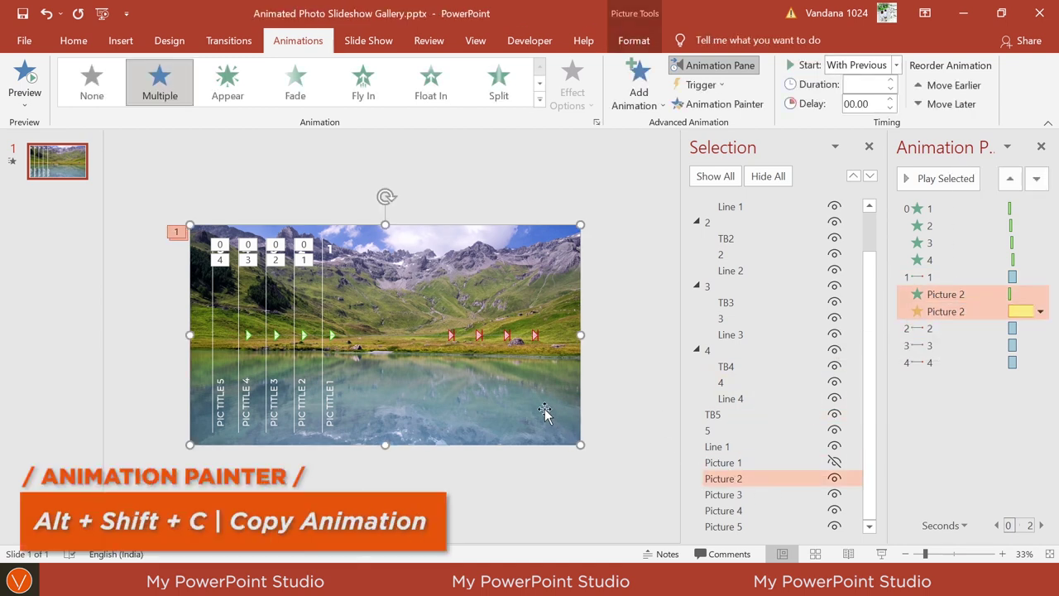
key(alt+shift+c)
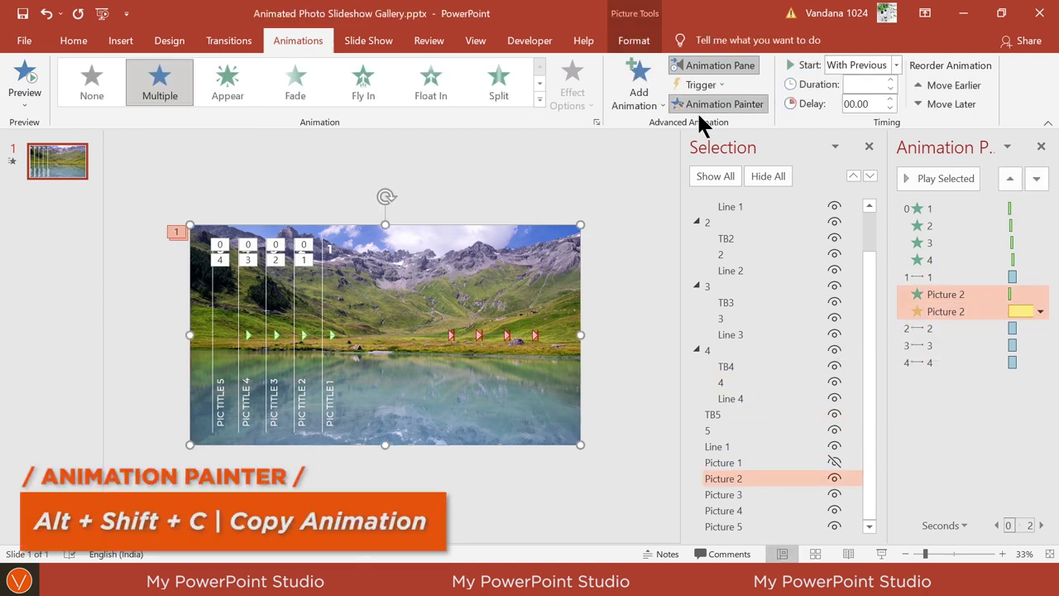
click(834, 478)
click(539, 401)
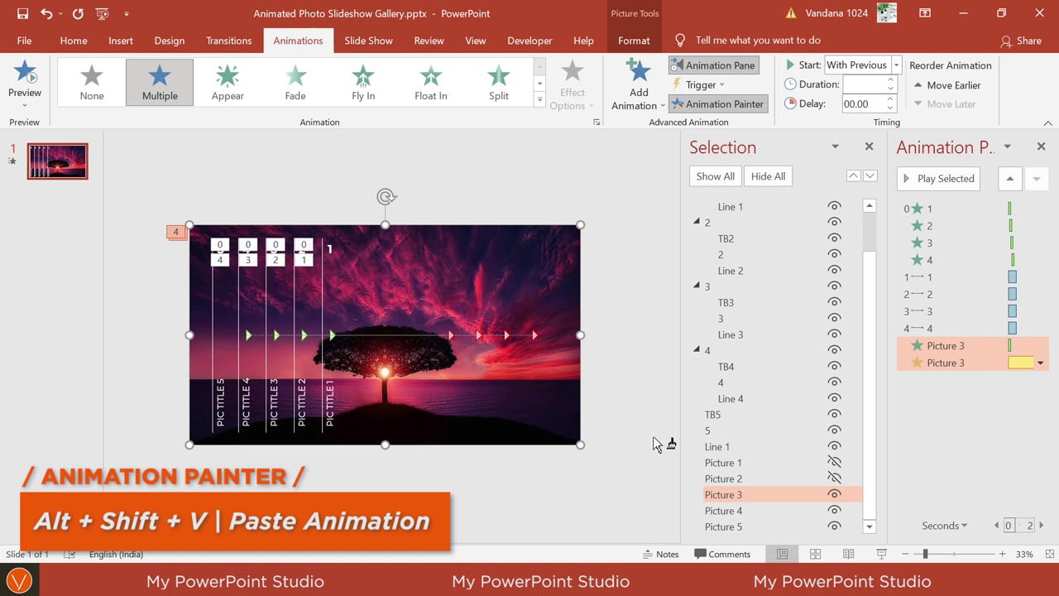
click(834, 493)
click(520, 384)
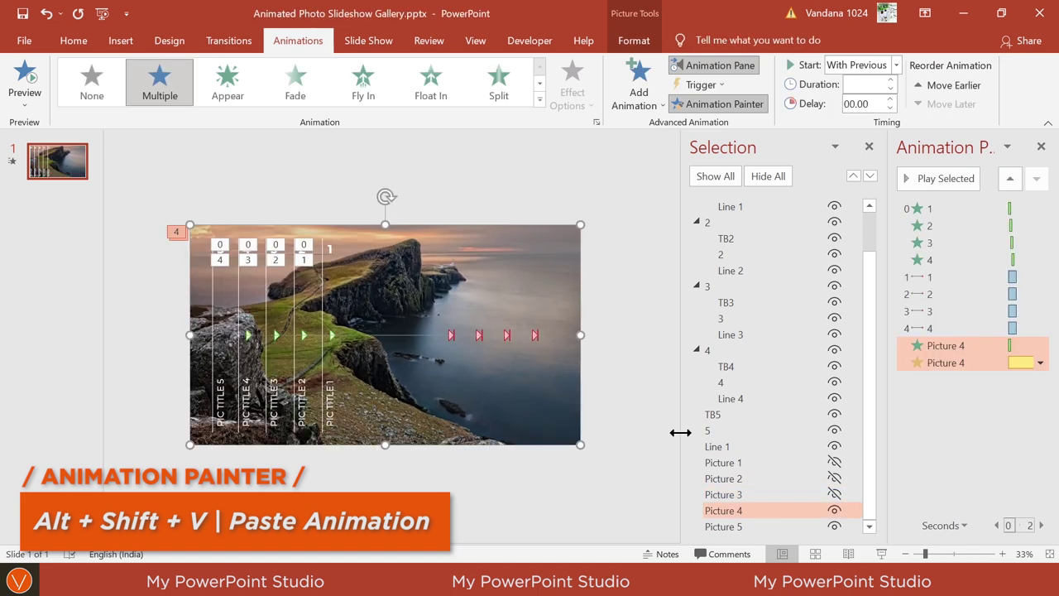
click(834, 509)
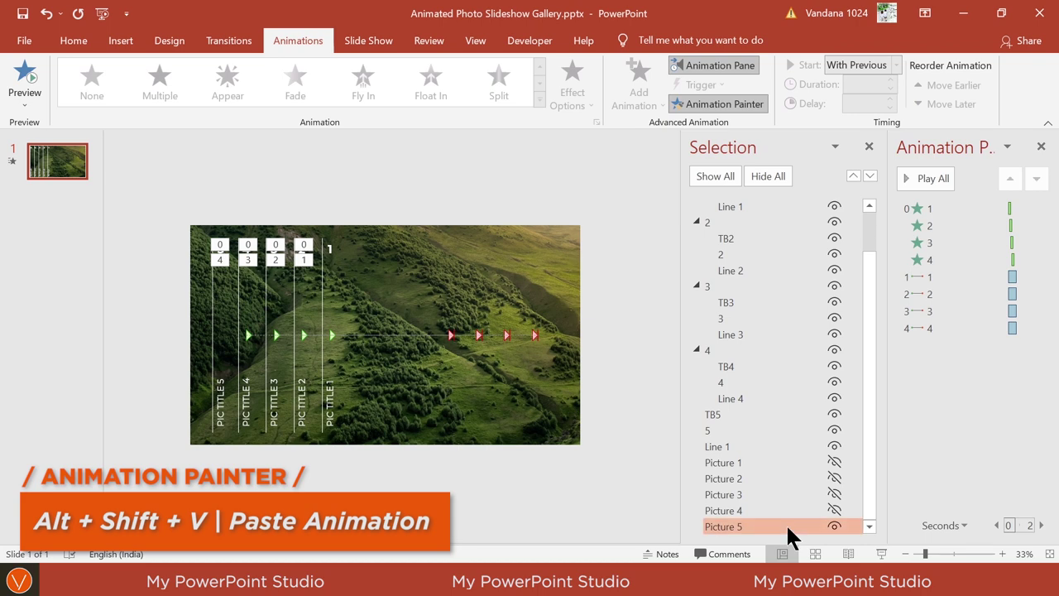
click(548, 411)
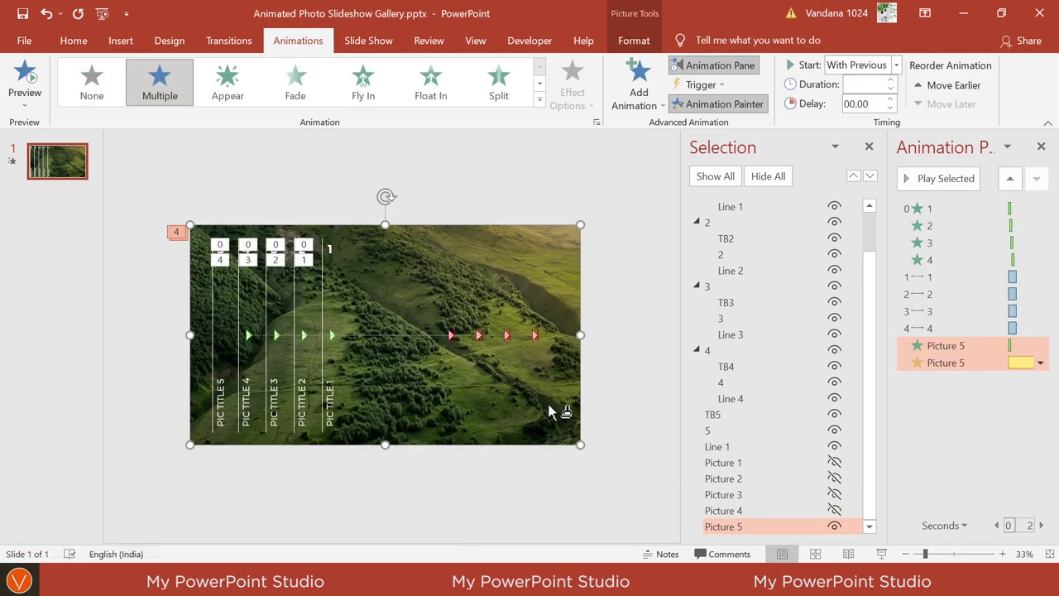
click(696, 109)
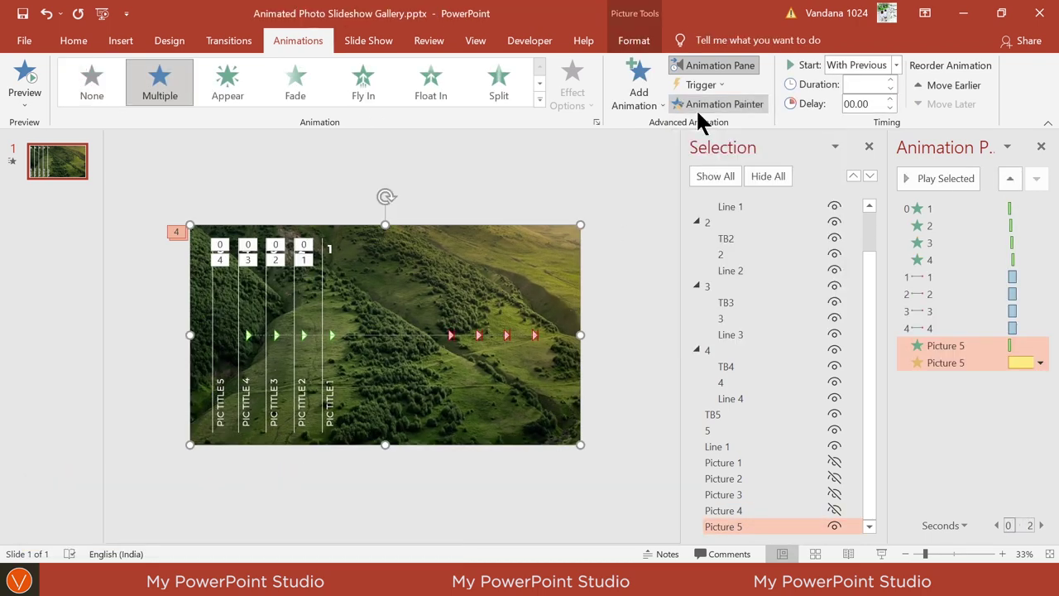
- Show all pictures and move Picture 3's and 4's effects under motion paths 2 and 3
click(714, 176)
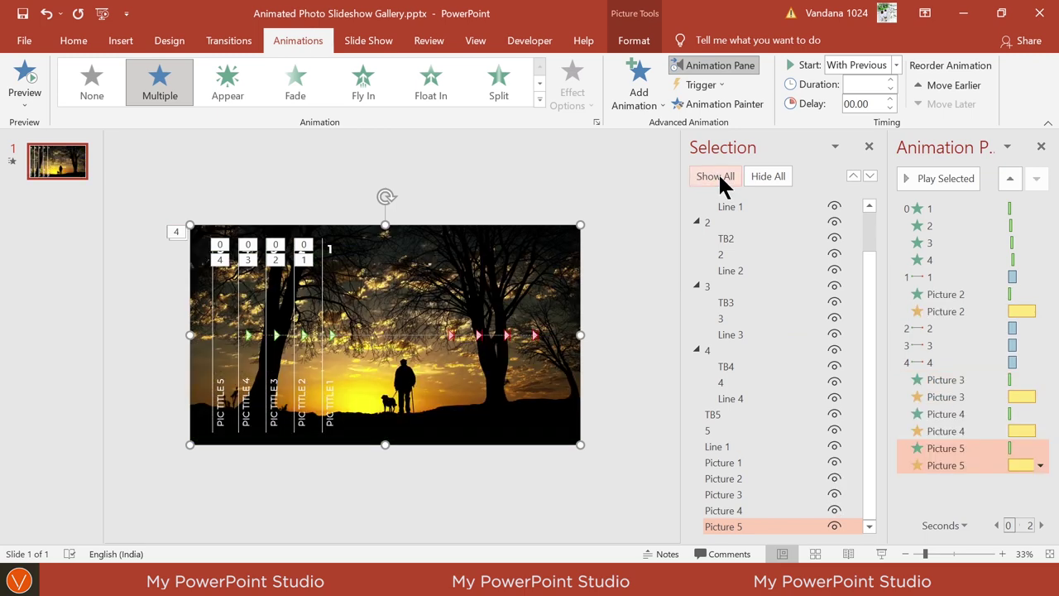
click(979, 378)
ctrl+click(957, 397)
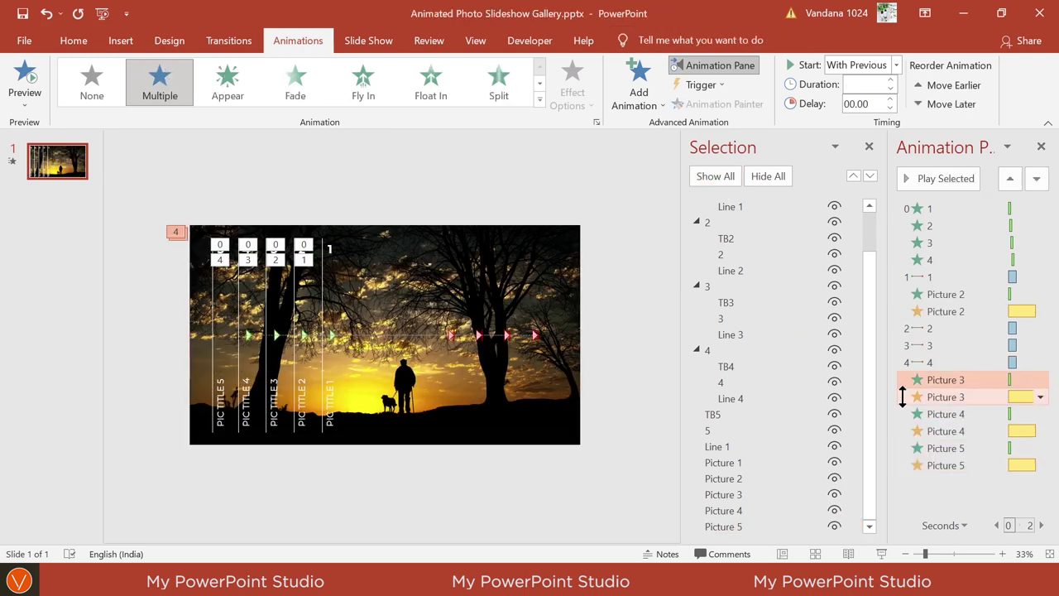
drag(957, 397, 982, 337)
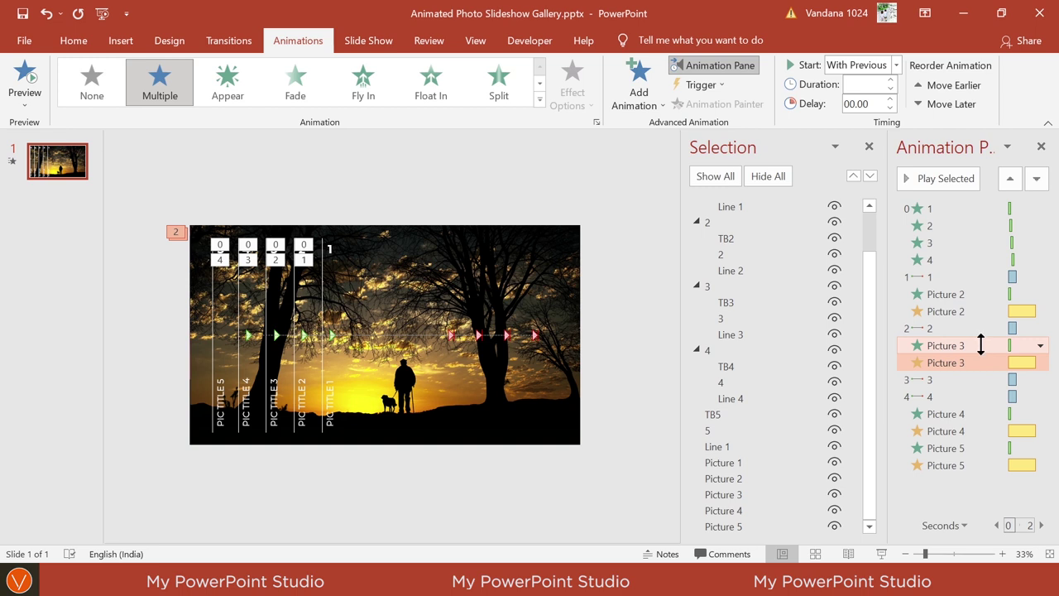
click(934, 413)
ctrl+click(940, 431)
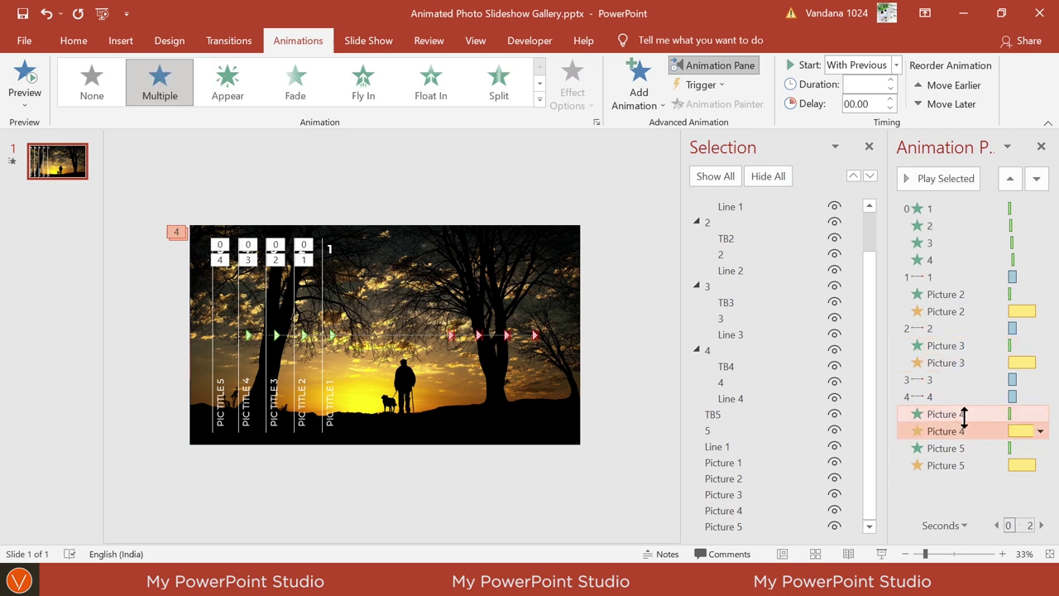
drag(963, 416, 964, 389)
click(595, 387)
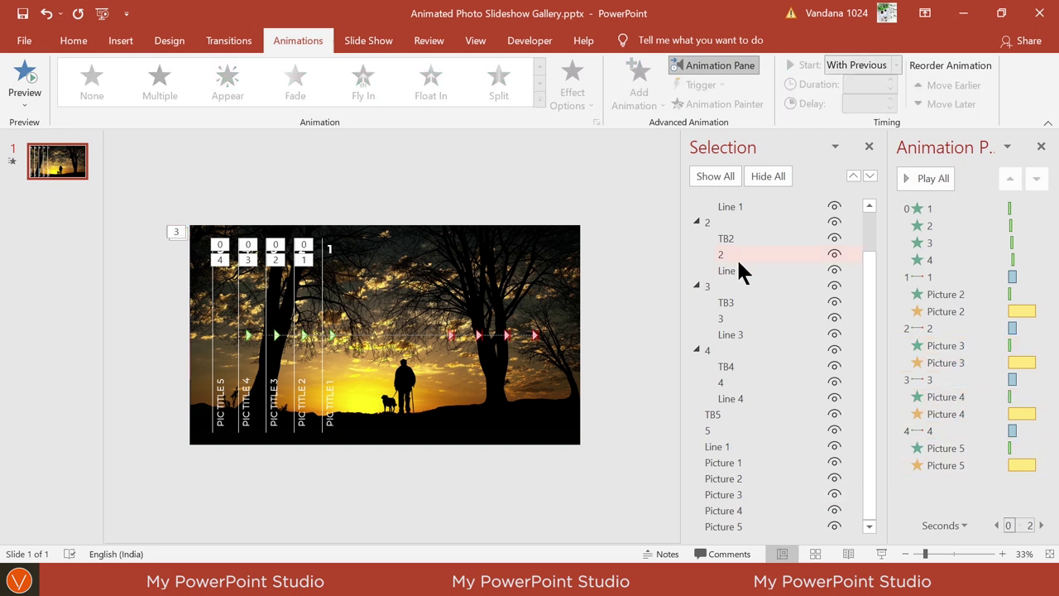
- Close the Selection Pane and reorder the Fly Ins to play 4, 3, 2, 1
click(868, 149)
ctrl+scroll(854, 196, up, 2)
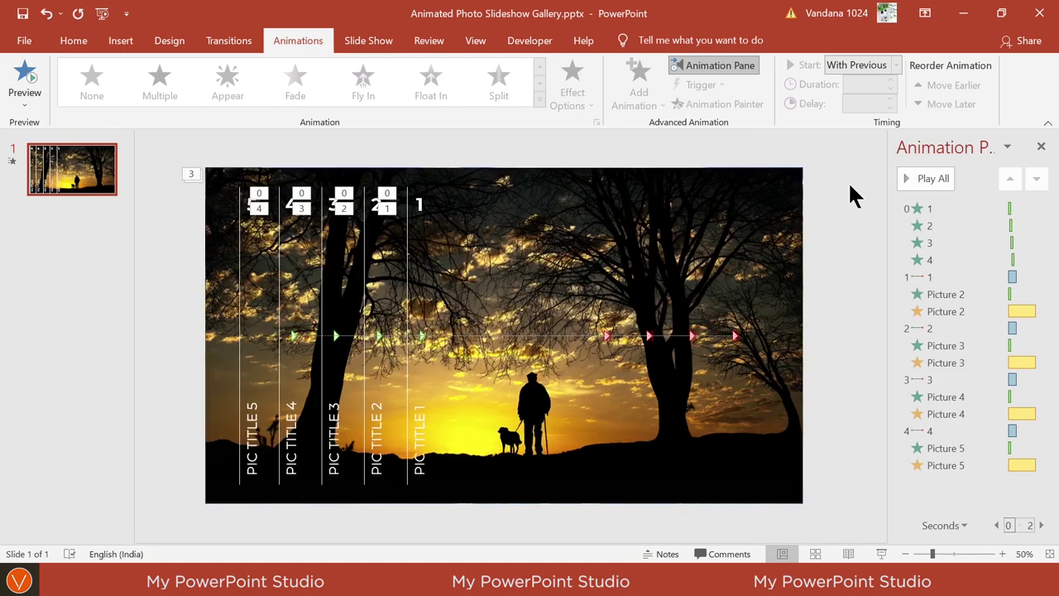
click(948, 259)
mouse_move(950, 259)
mouse_down()
mouse_move(951, 207)
mouse_move(944, 240)
mouse_up()
click(939, 256)
click(935, 258)
click(945, 226)
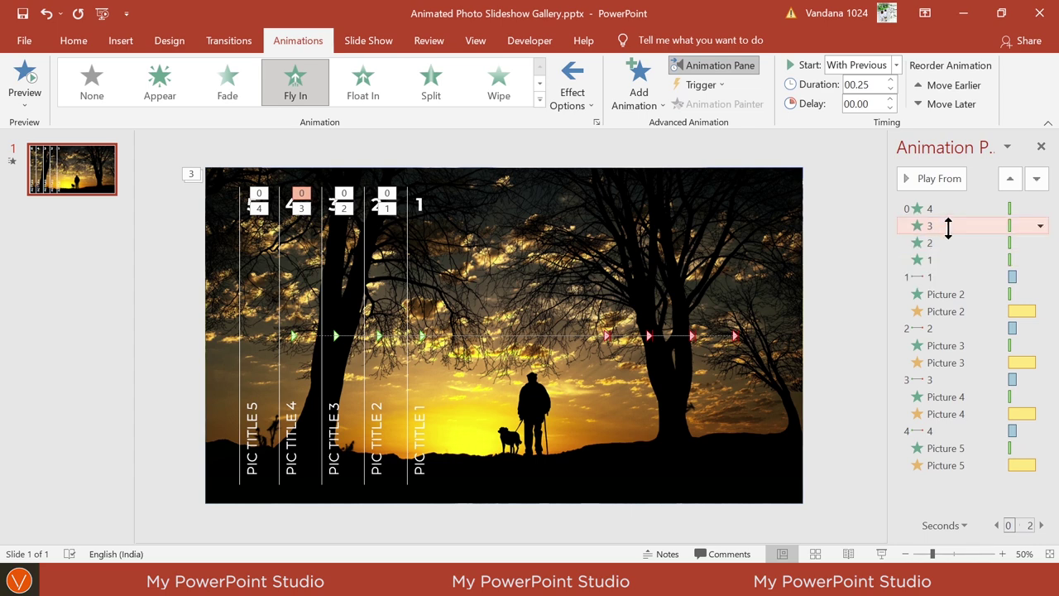
- Stagger the Fly In delays: 0.1 s for number 3, 0.2 s for number 2, 0.3 s for number 1
double_click(869, 104)
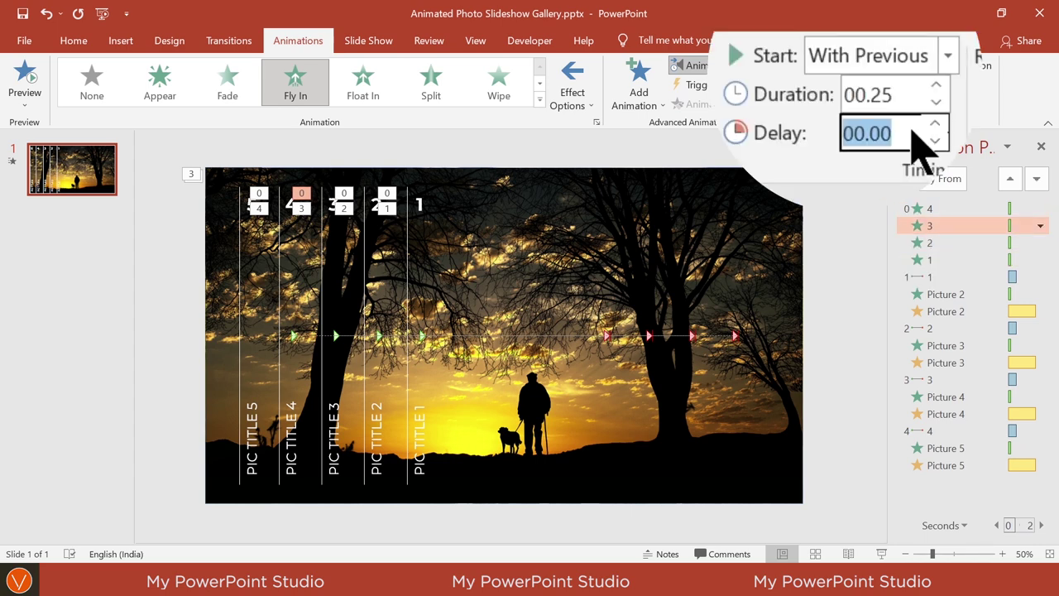
text(0.1)
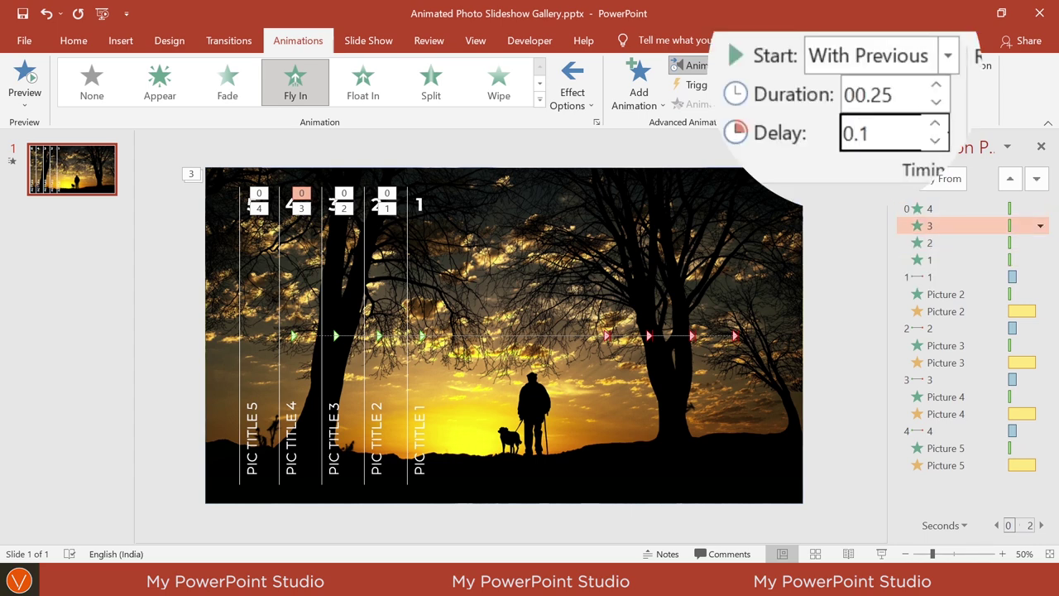
key(Return)
click(958, 241)
click(873, 104)
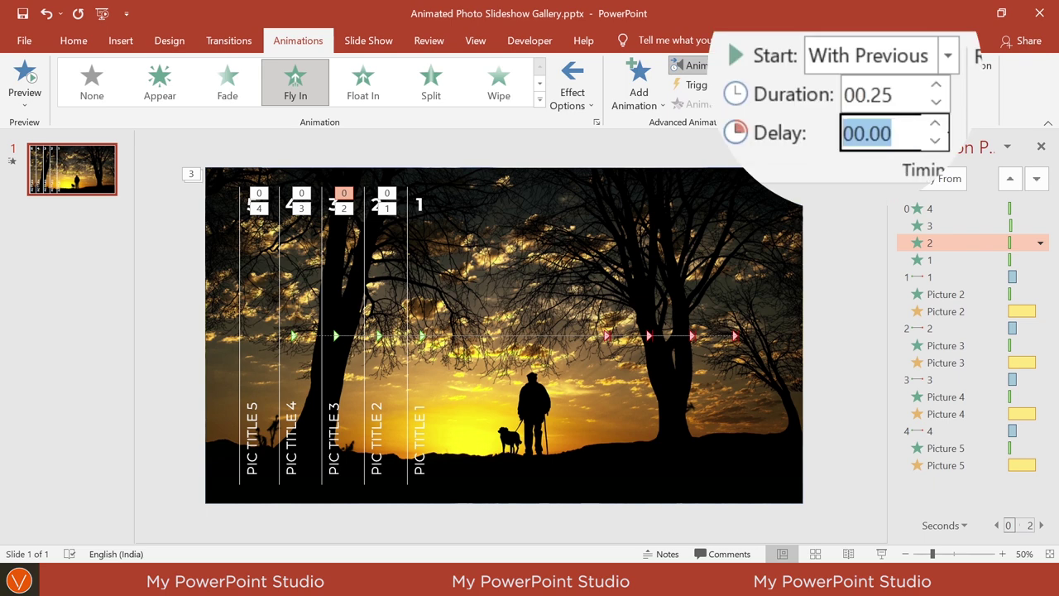
key(Return)
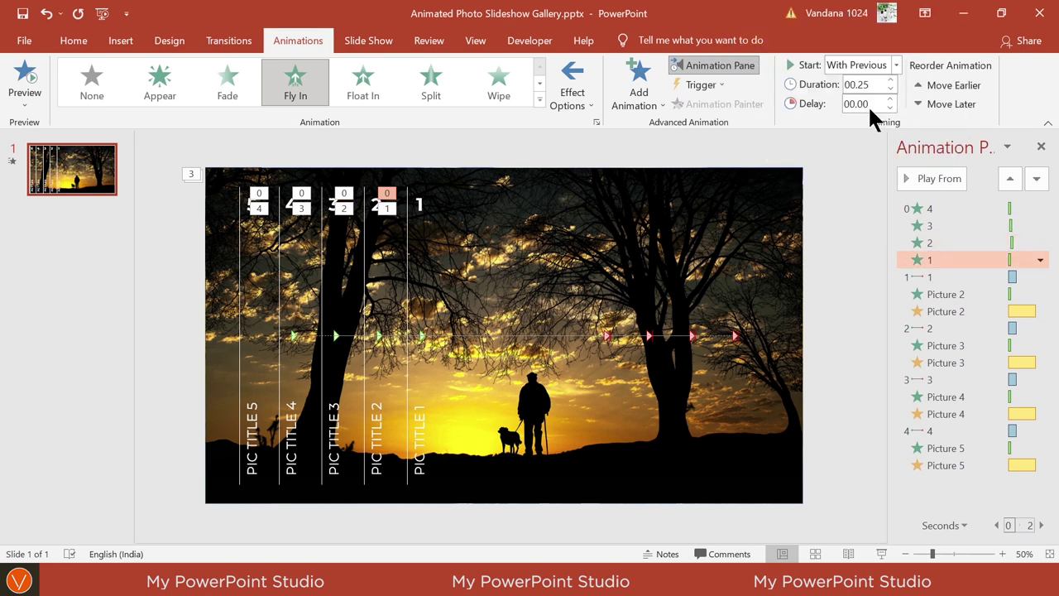
click(869, 106)
- With nothing selected, show the Selection Pane from Home > Arrange
click(847, 190)
click(76, 41)
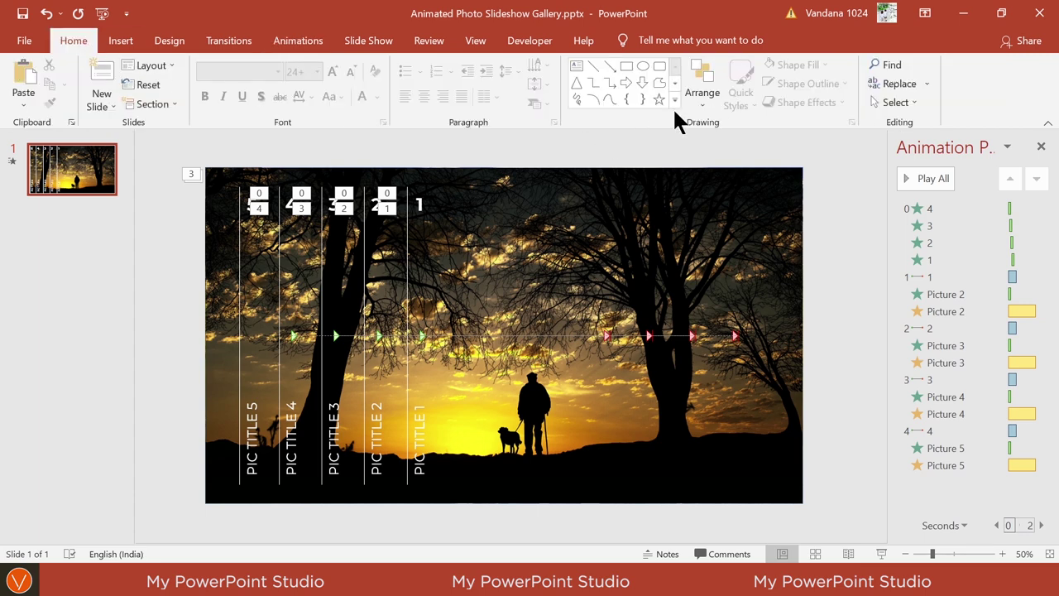
click(698, 89)
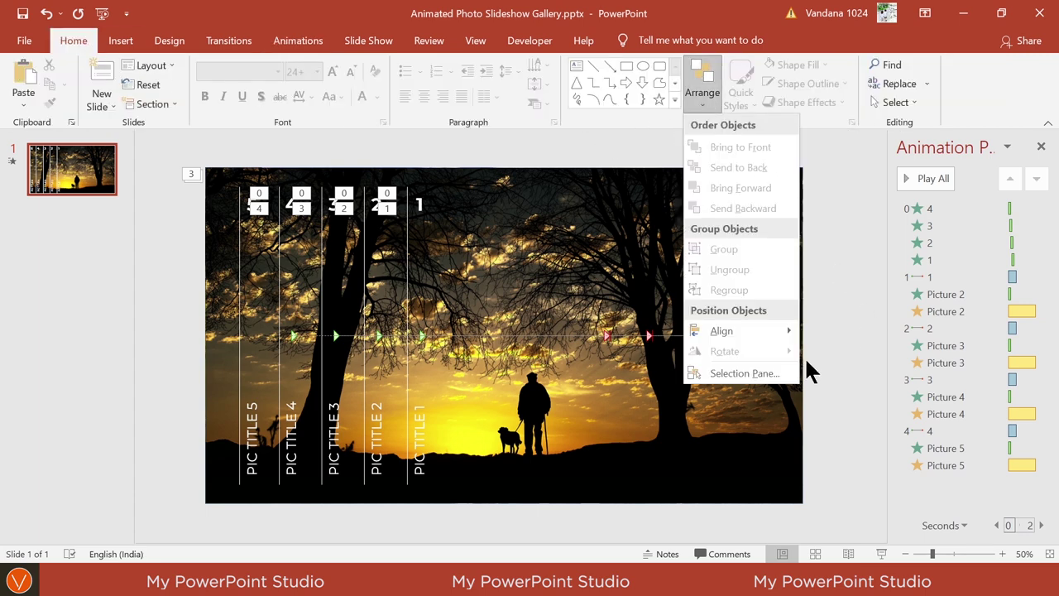
click(734, 374)
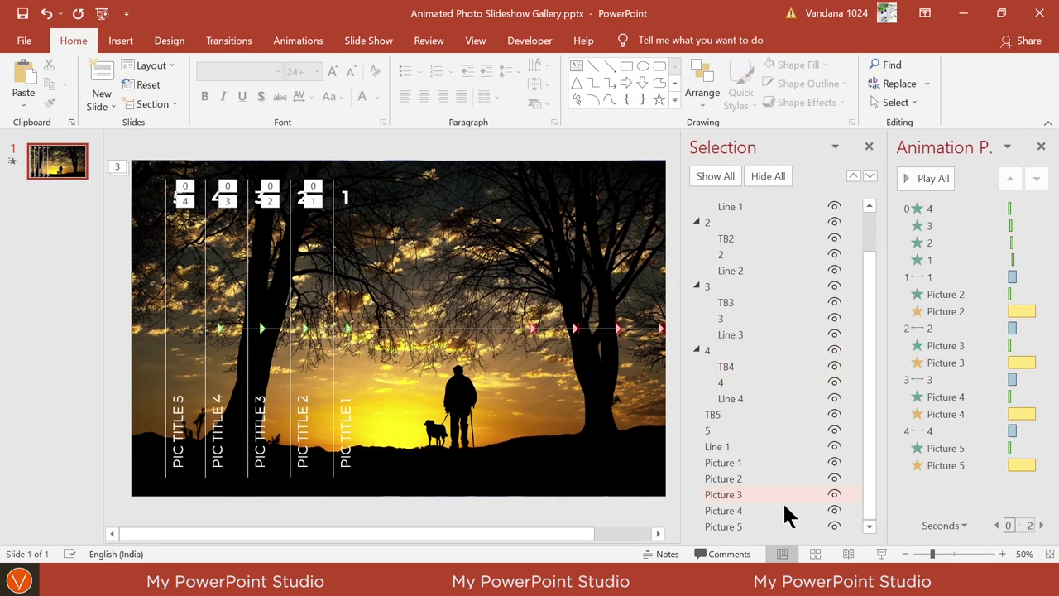
- Reorder the picture entries: Picture 1 at the back, then 2, 3 and 4 under Picture 5
drag(743, 461, 741, 534)
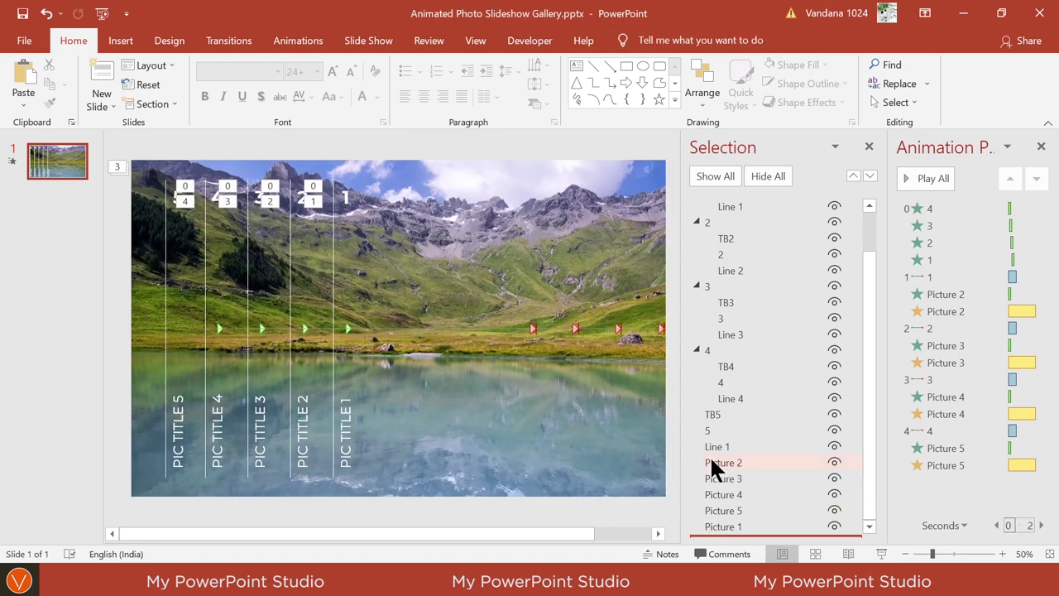
drag(765, 463, 751, 514)
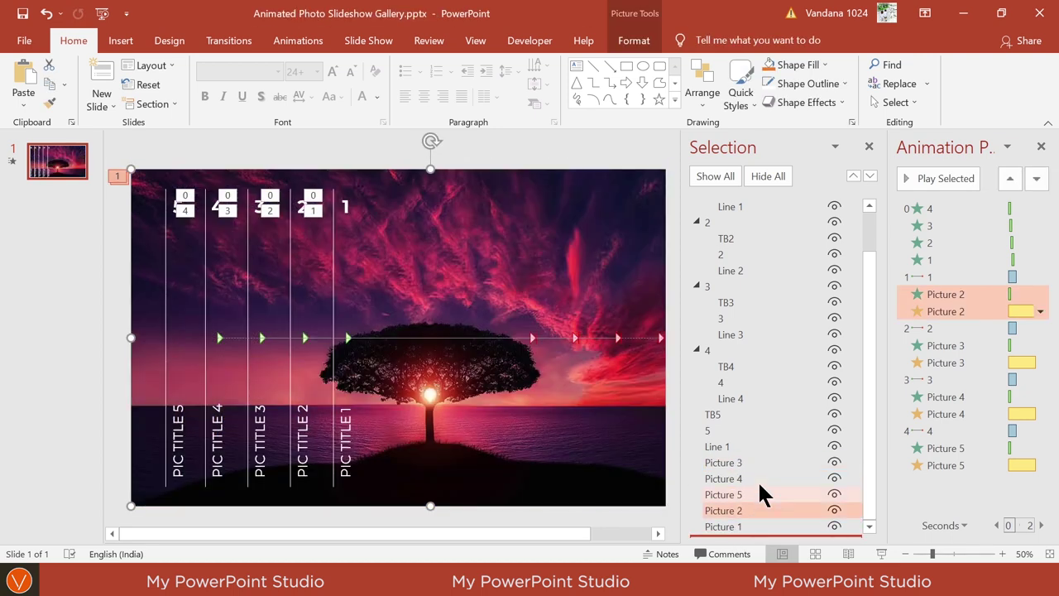
drag(762, 462, 757, 502)
drag(757, 463, 755, 488)
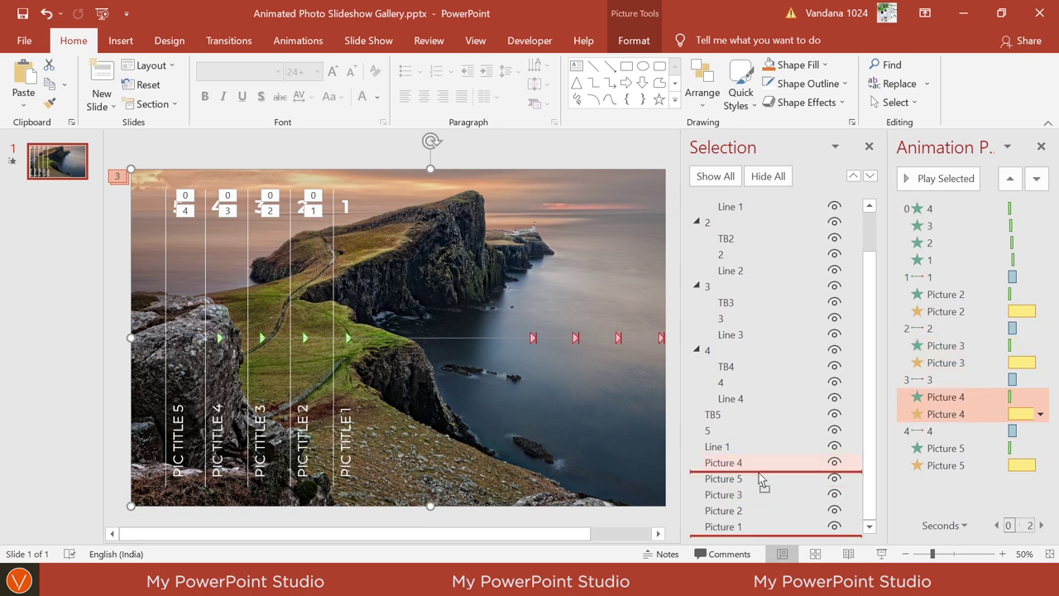
click(157, 514)
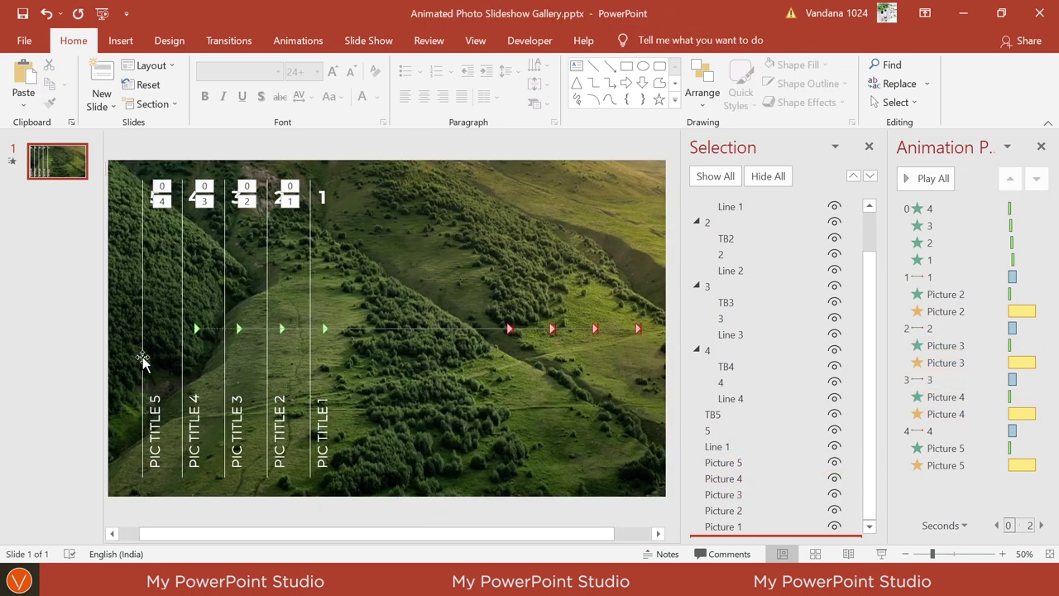